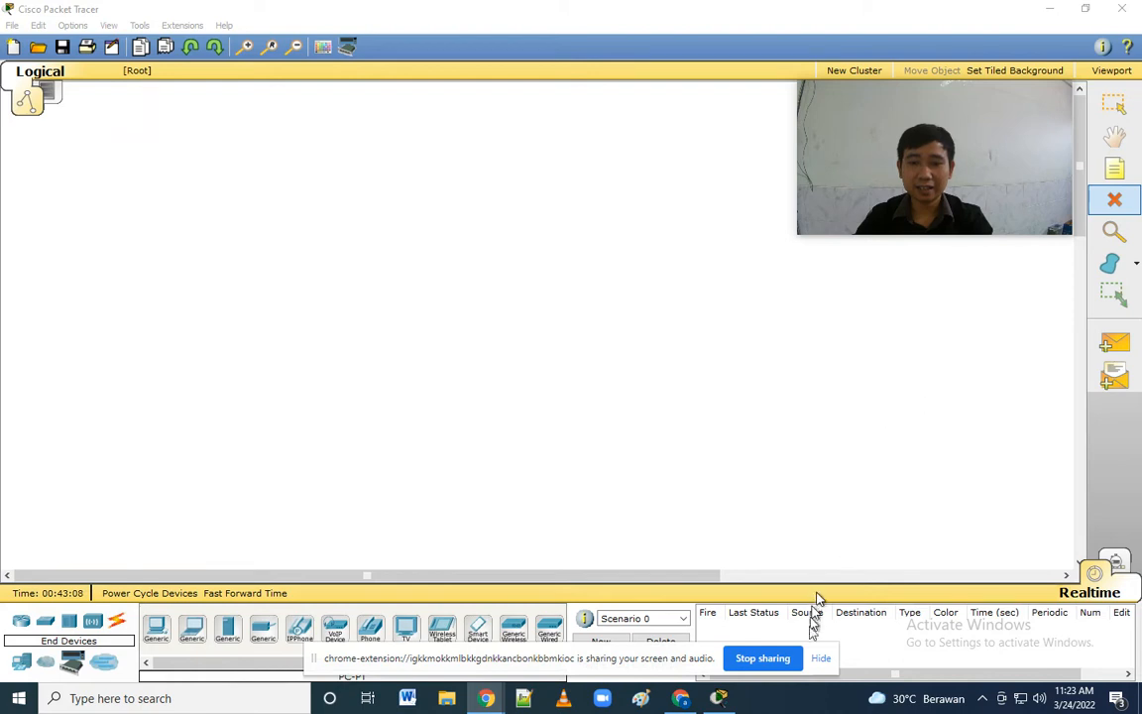
Place three generic PC-PT end devices in a row across the middle of the workspace.
{"action": "left_click", "coordinate": [821, 661]}
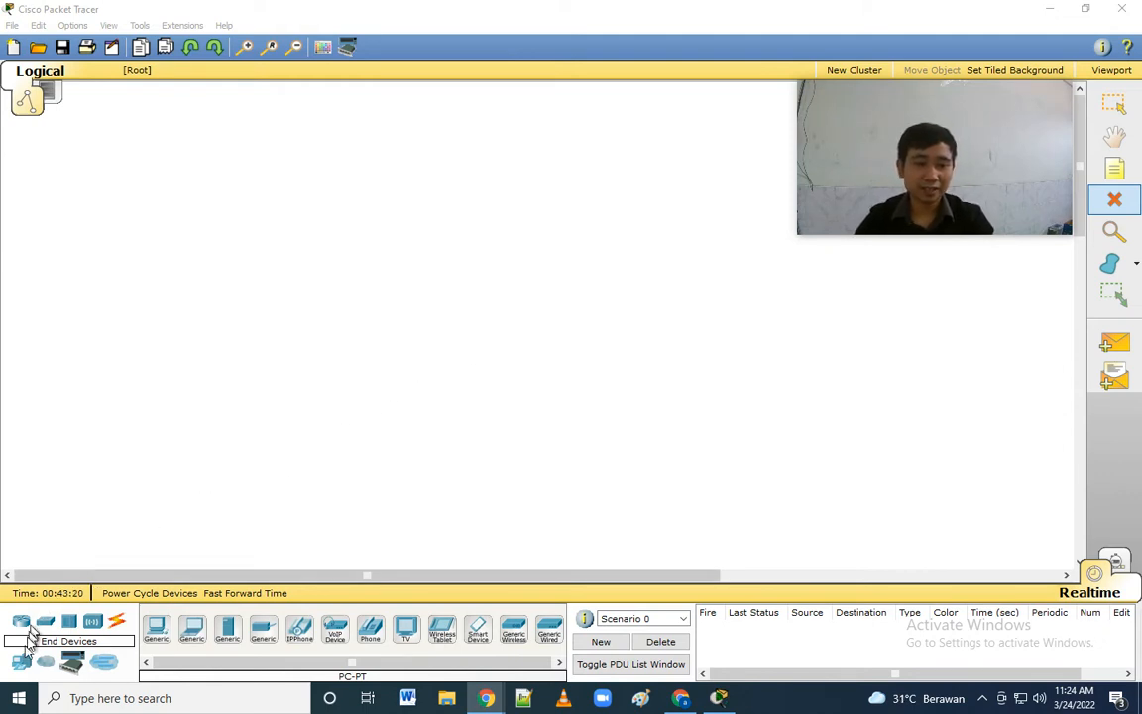
{"action": "left_click", "coordinate": [23, 663]}
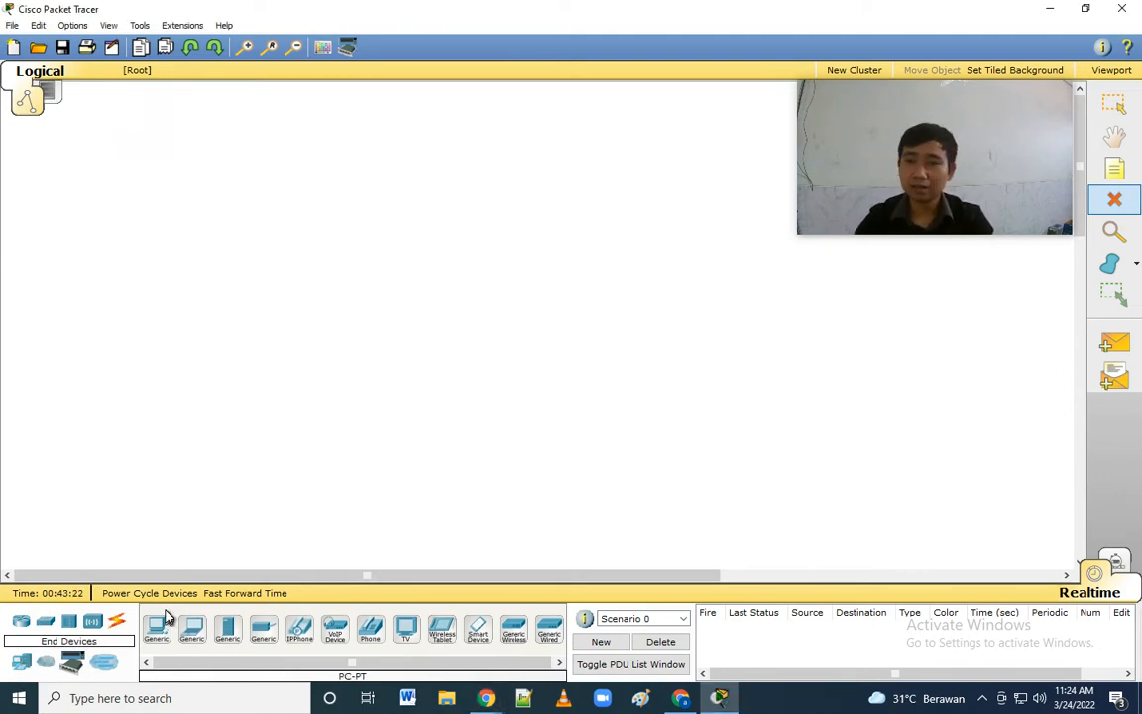
{"action": "left_click", "coordinate": [161, 632]}
{"action": "left_click", "coordinate": [278, 388]}
{"action": "left_click", "coordinate": [159, 625]}
{"action": "left_click", "coordinate": [414, 385]}
{"action": "left_click", "coordinate": [157, 626]}
{"action": "left_click", "coordinate": [595, 375]}
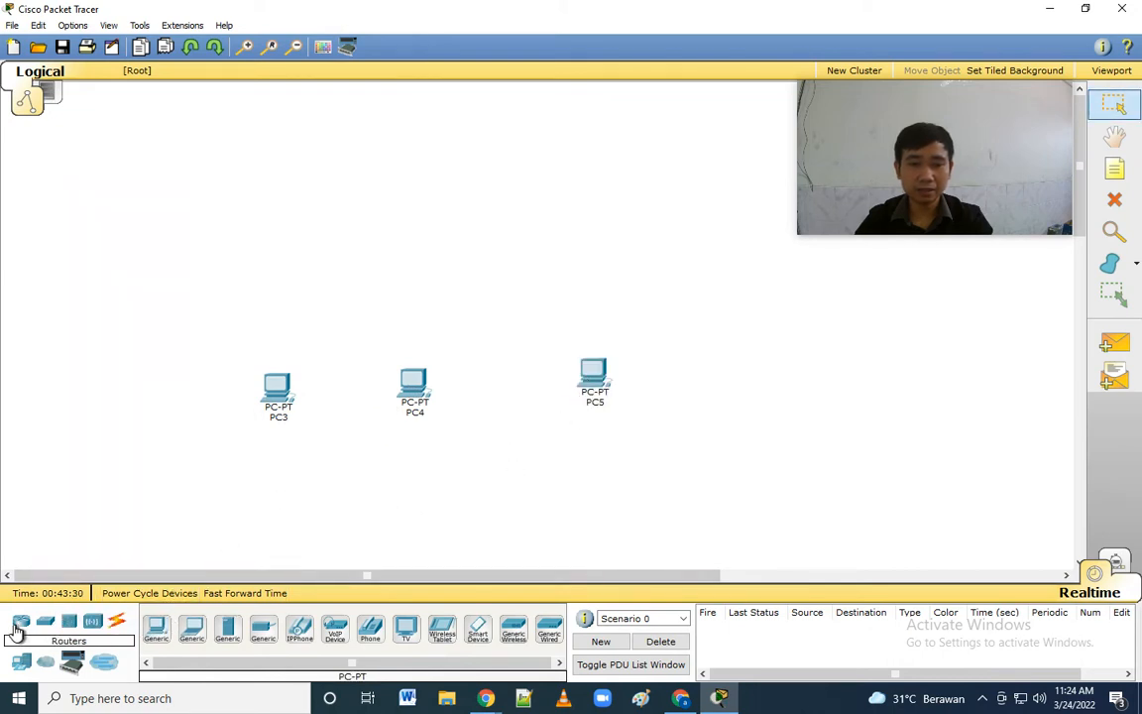
Place three generic Router-PT routers in a row, one above each PC.
{"action": "left_click", "coordinate": [21, 622]}
{"action": "left_click", "coordinate": [157, 626]}
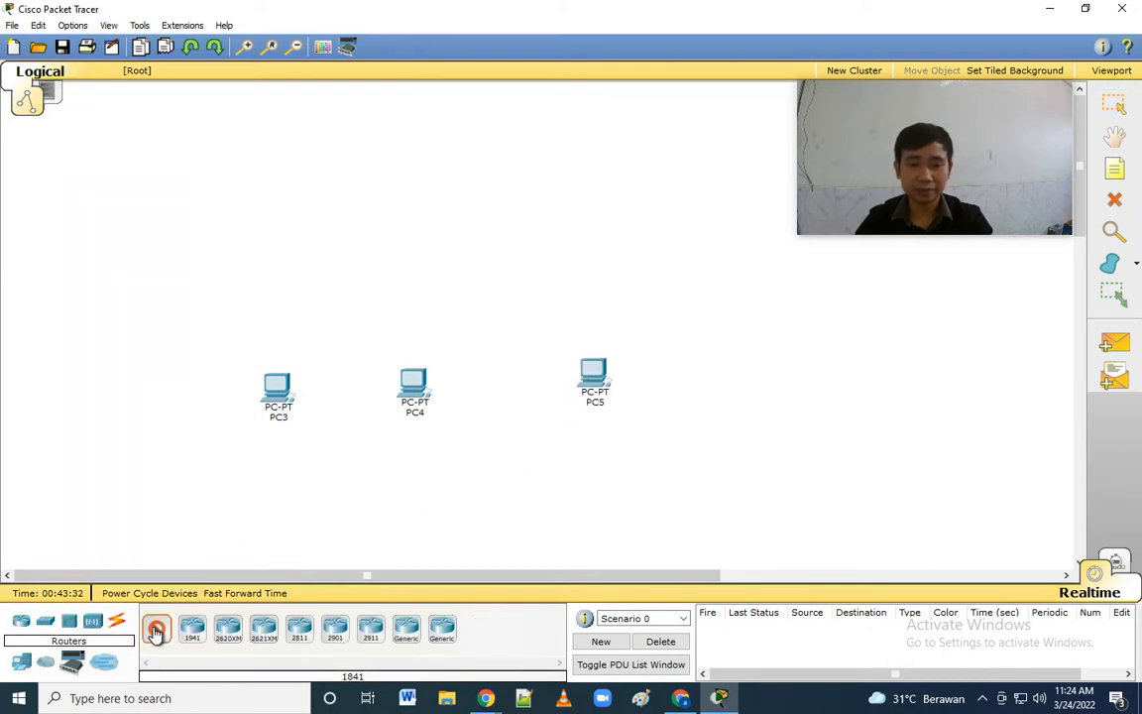
{"action": "left_click", "coordinate": [407, 629]}
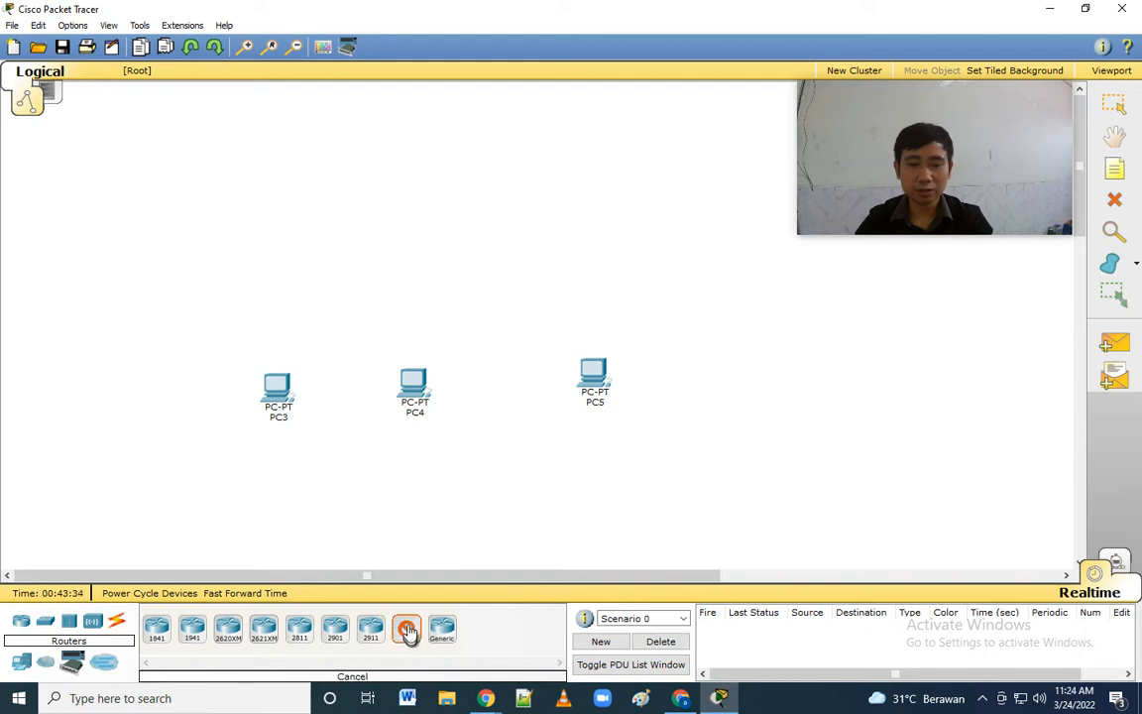
{"action": "left_click", "coordinate": [273, 248]}
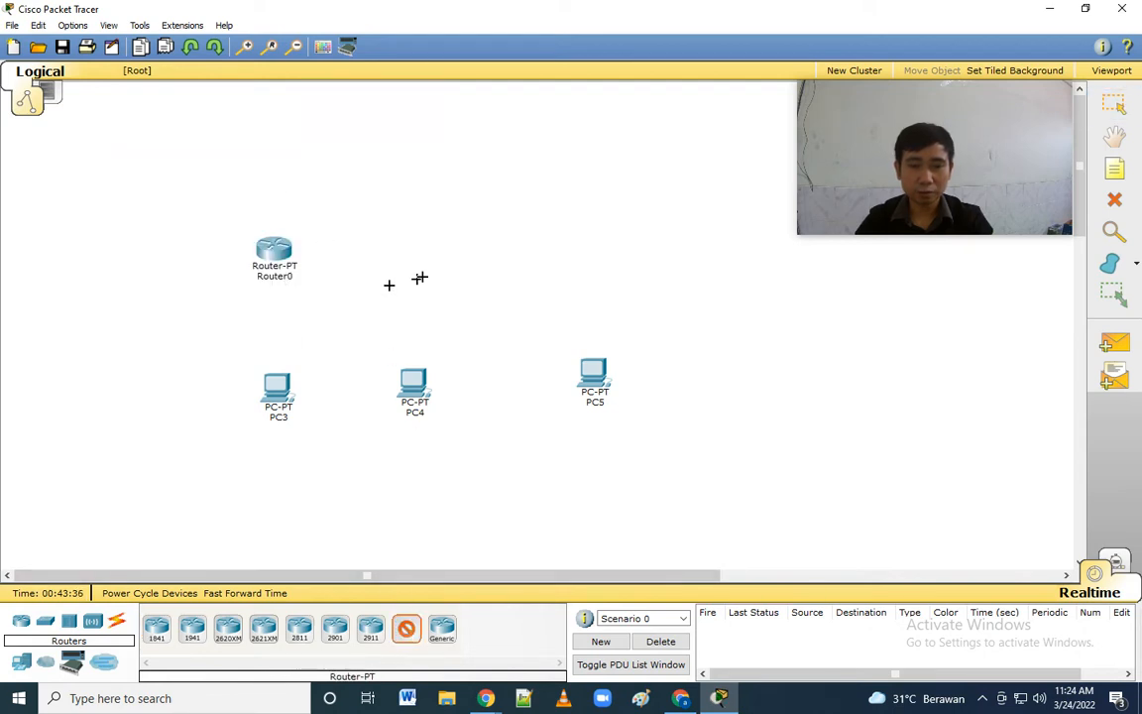
{"action": "left_click", "coordinate": [430, 245]}
{"action": "left_click", "coordinate": [407, 630]}
{"action": "left_click", "coordinate": [592, 243]}
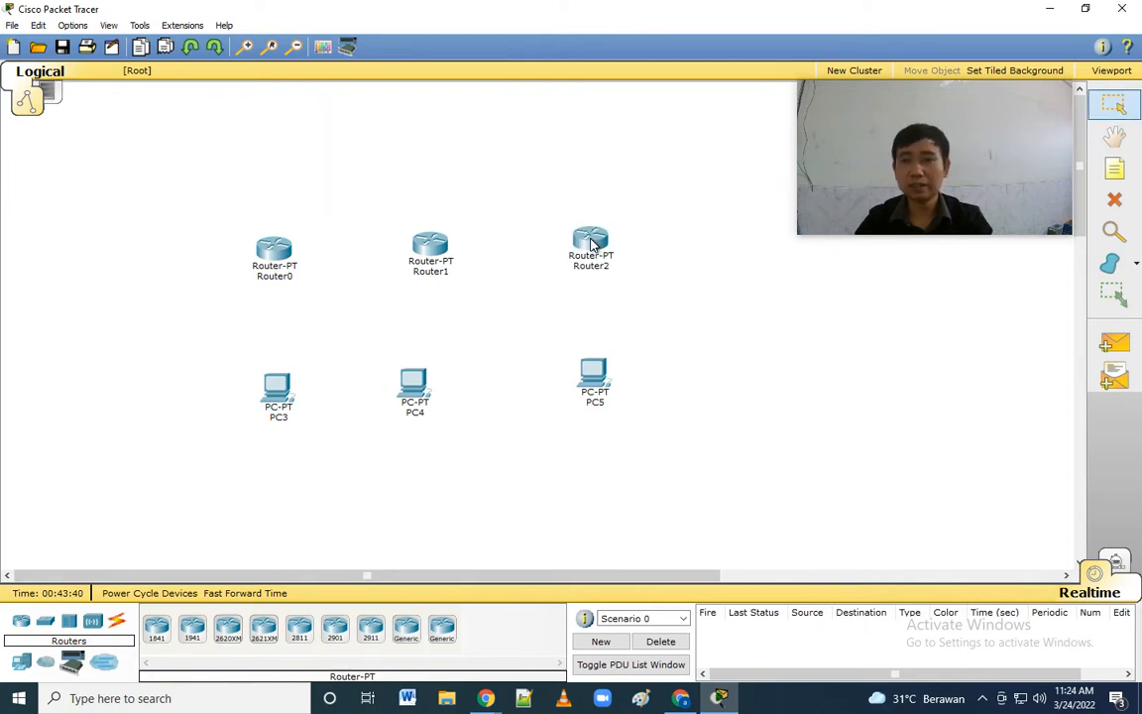
Move the three PCs further down and line up the outer devices so each router sits directly above its PC.
{"action": "left_click_drag", "start_coordinate": [238, 315], "coordinate": [600, 446]}
{"action": "left_click_drag", "start_coordinate": [596, 391], "coordinate": [612, 459]}
{"action": "left_click_drag", "start_coordinate": [604, 250], "coordinate": [609, 259]}
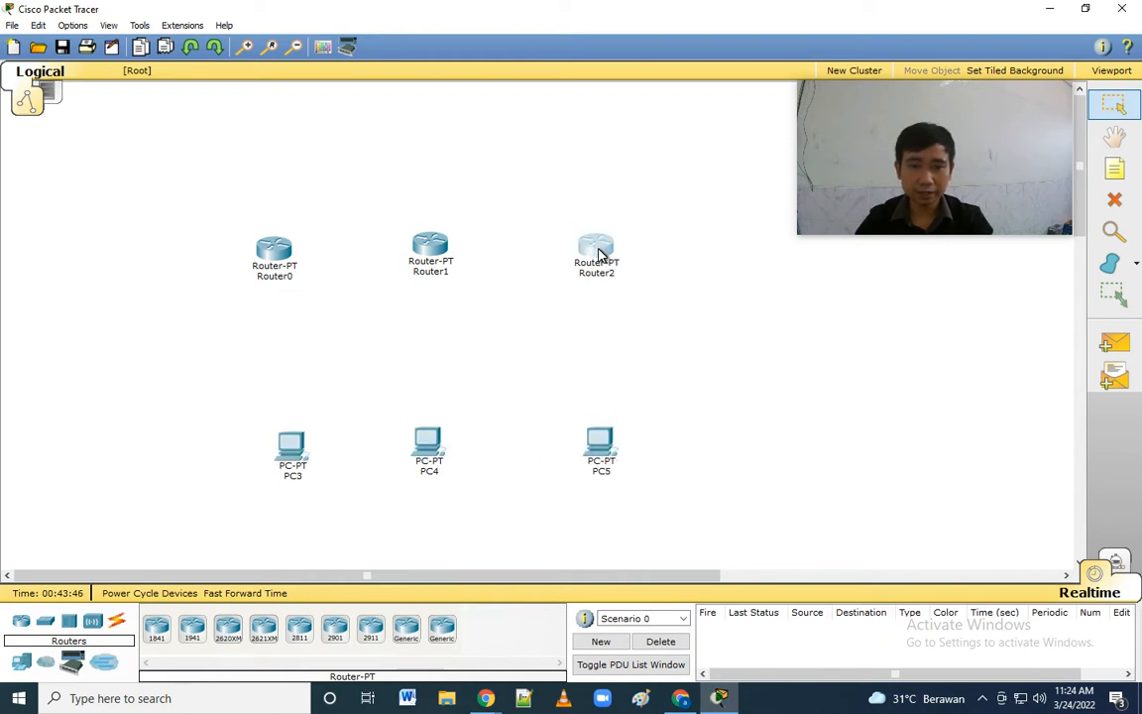
{"action": "left_click_drag", "start_coordinate": [263, 243], "coordinate": [256, 241]}
{"action": "left_click", "coordinate": [295, 461]}
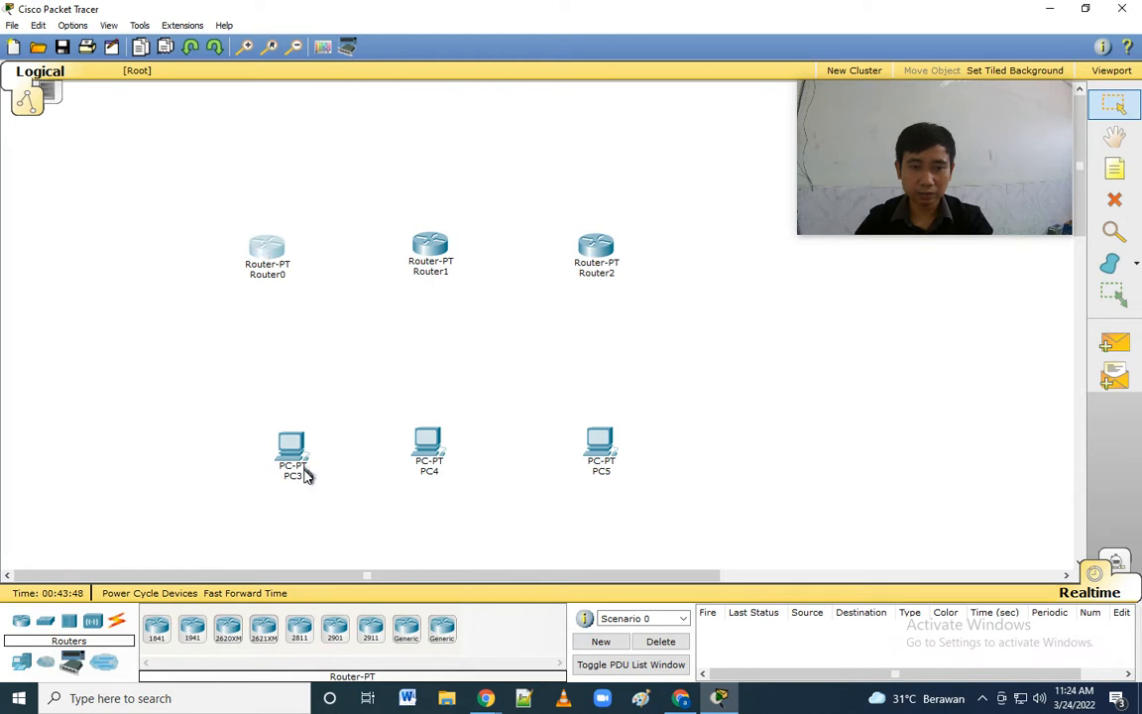
{"action": "left_click_drag", "start_coordinate": [292, 458], "coordinate": [266, 452]}
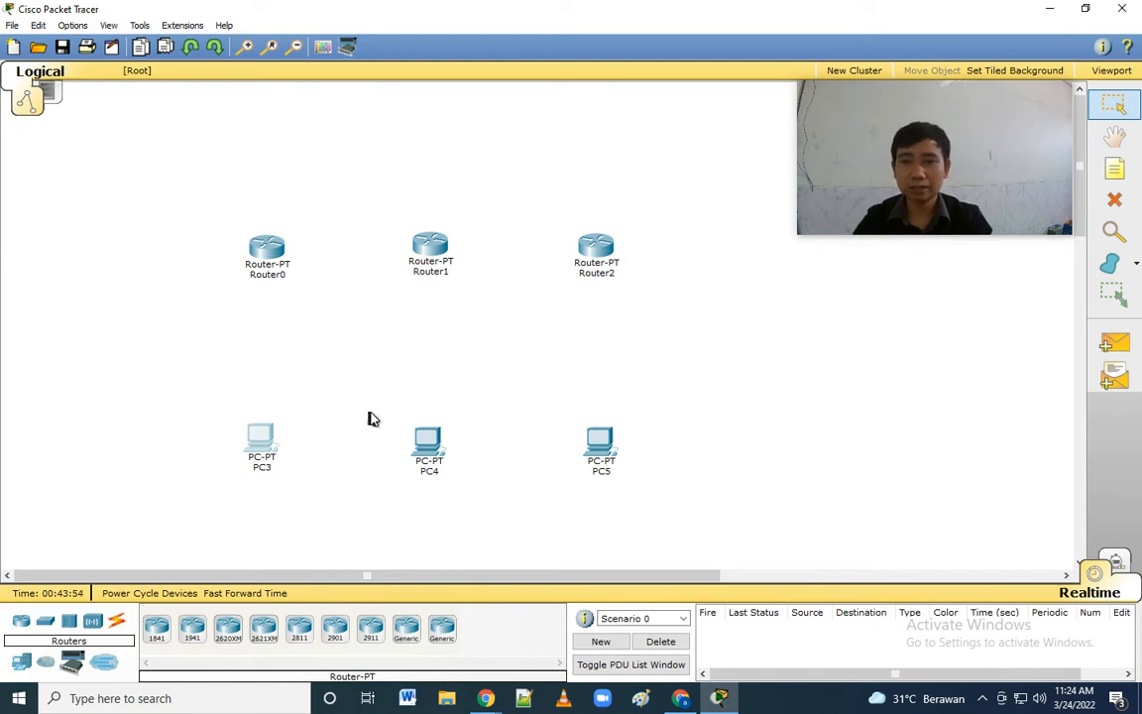
Connect each PC to the router above it using the automatically chosen connection type.
{"action": "left_click", "coordinate": [116, 620]}
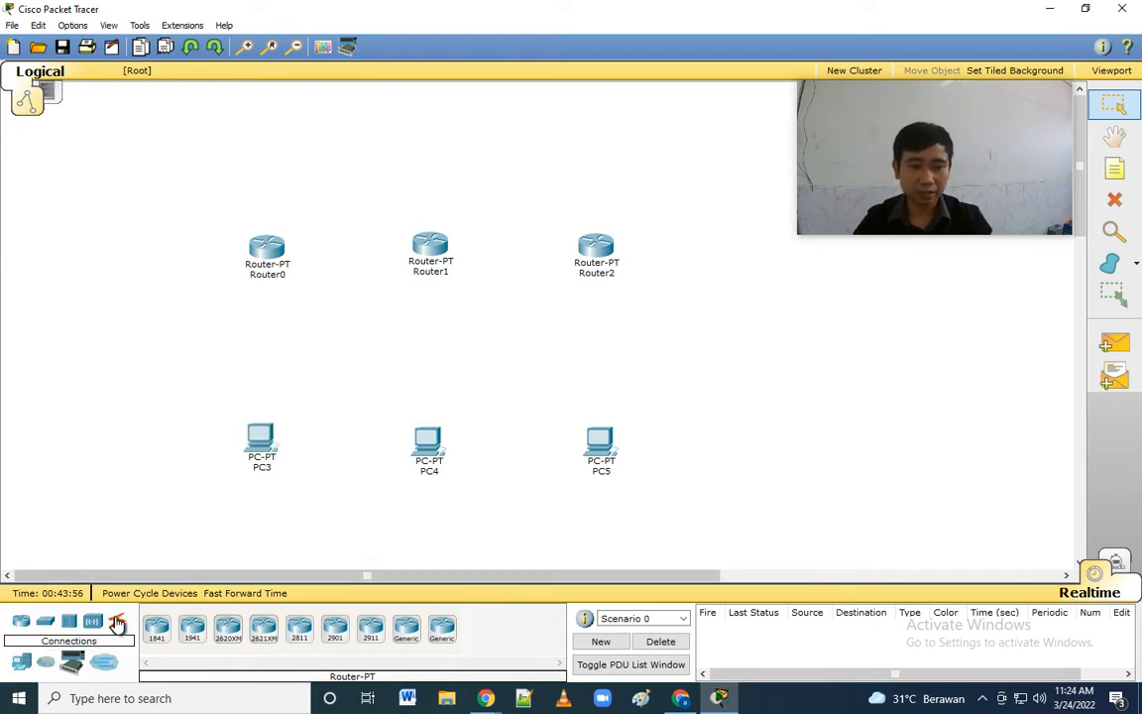
{"action": "left_click", "coordinate": [154, 631]}
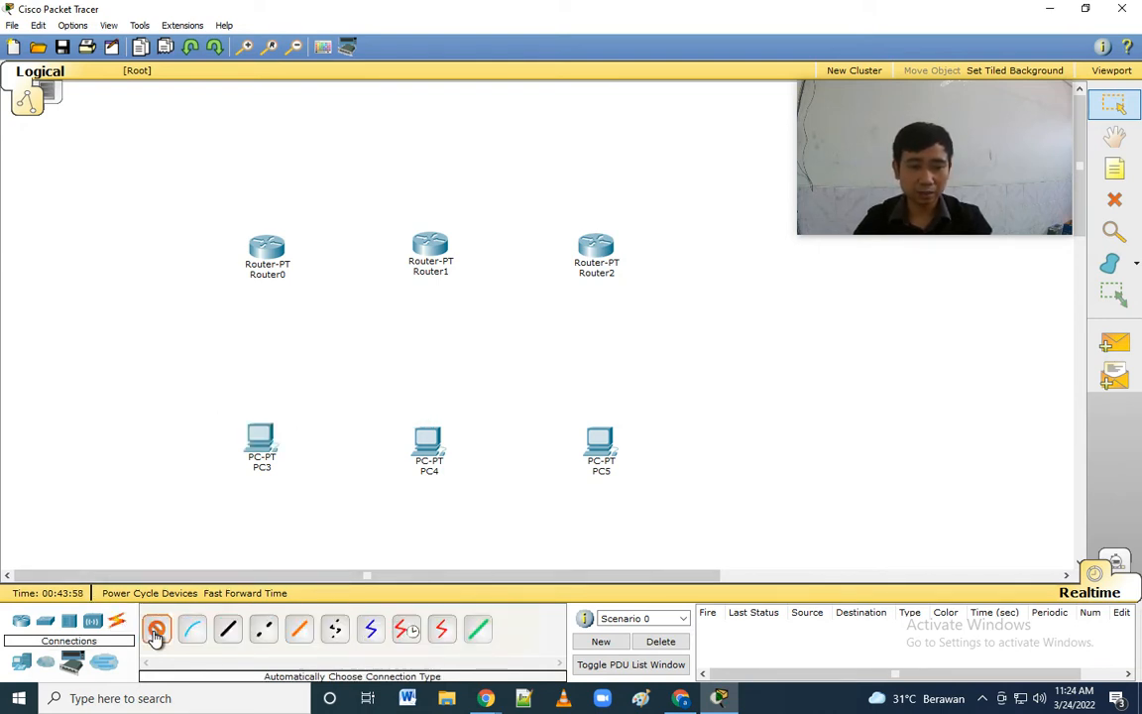
{"action": "left_click", "coordinate": [262, 440]}
{"action": "left_click", "coordinate": [266, 250]}
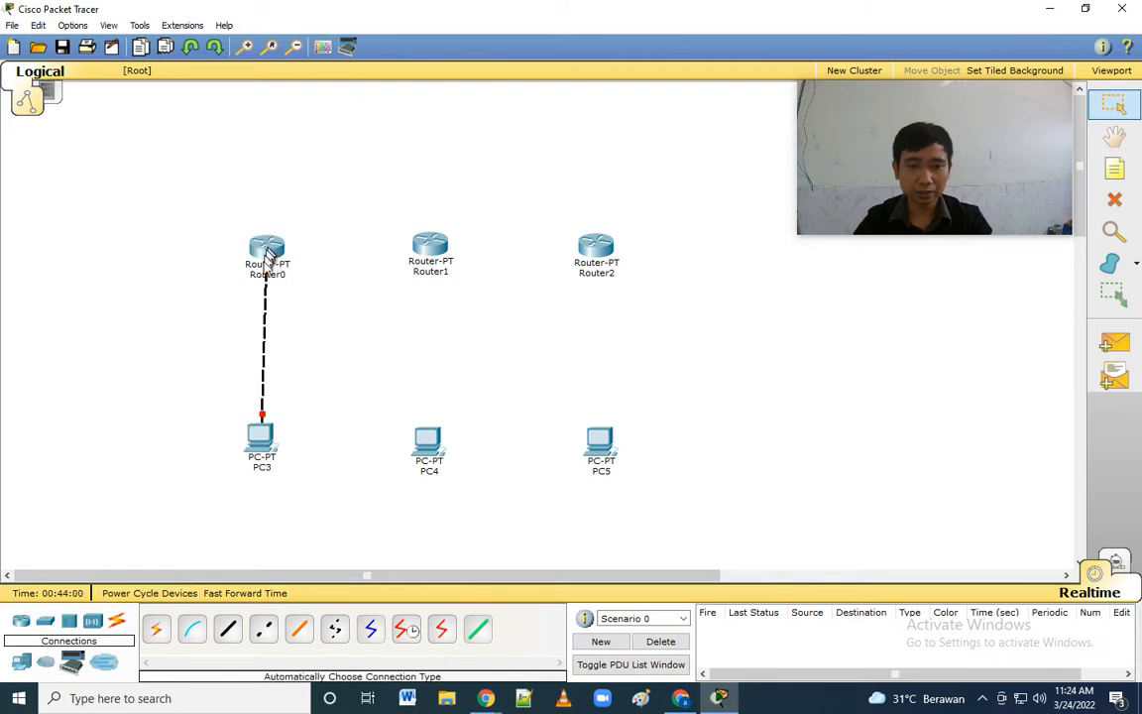
{"action": "left_click", "coordinate": [156, 628]}
{"action": "left_click", "coordinate": [429, 441]}
{"action": "left_click", "coordinate": [432, 256]}
{"action": "left_click", "coordinate": [156, 631]}
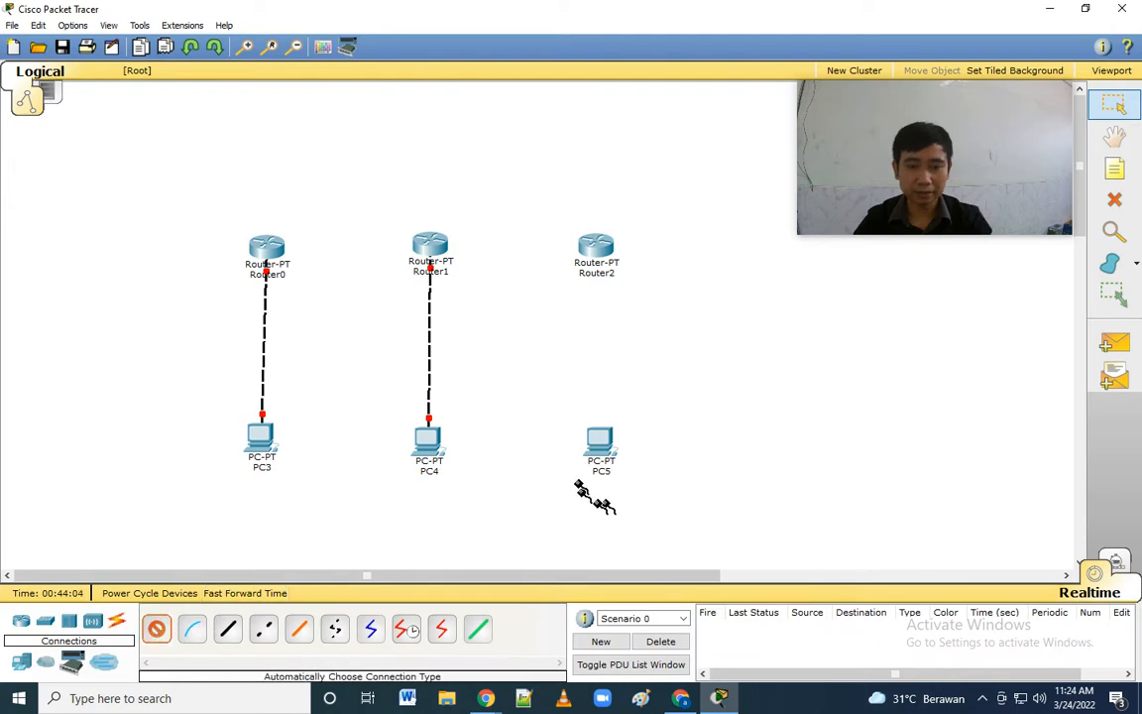
{"action": "left_click", "coordinate": [598, 439]}
{"action": "left_click", "coordinate": [602, 246]}
Link Router0 to Router1 and Router1 to Router2 with the automatically chosen connection type.
{"action": "left_click", "coordinate": [156, 629]}
{"action": "left_click", "coordinate": [245, 238]}
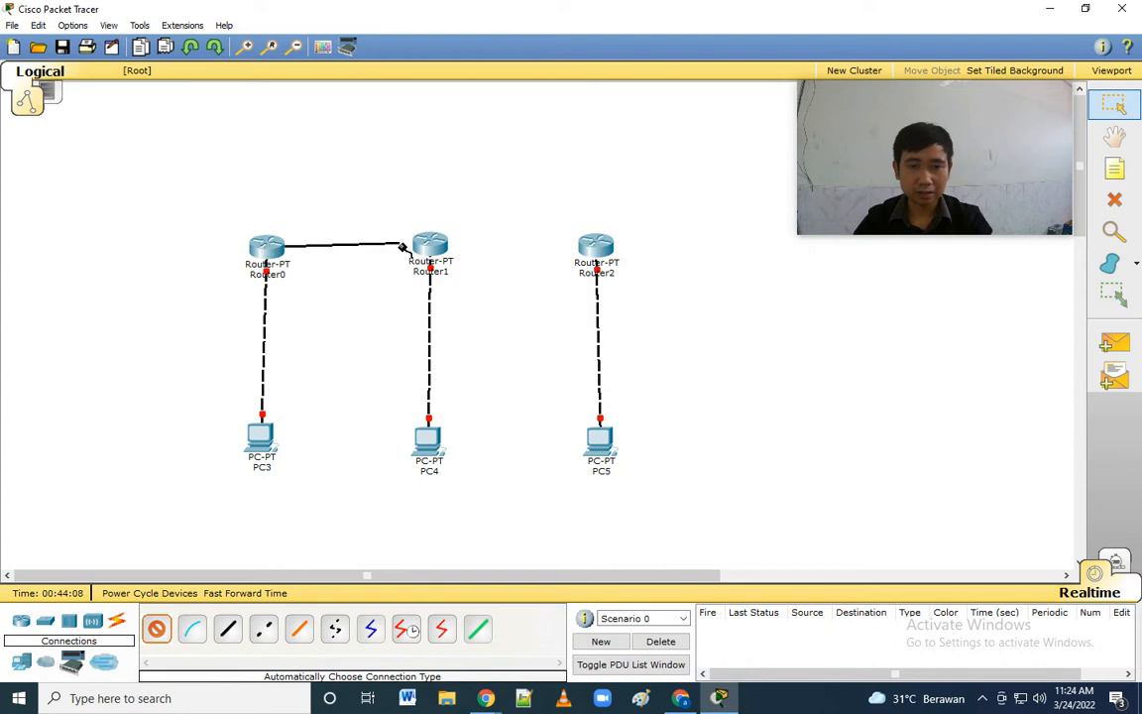
{"action": "left_click", "coordinate": [426, 243]}
{"action": "left_click", "coordinate": [156, 629]}
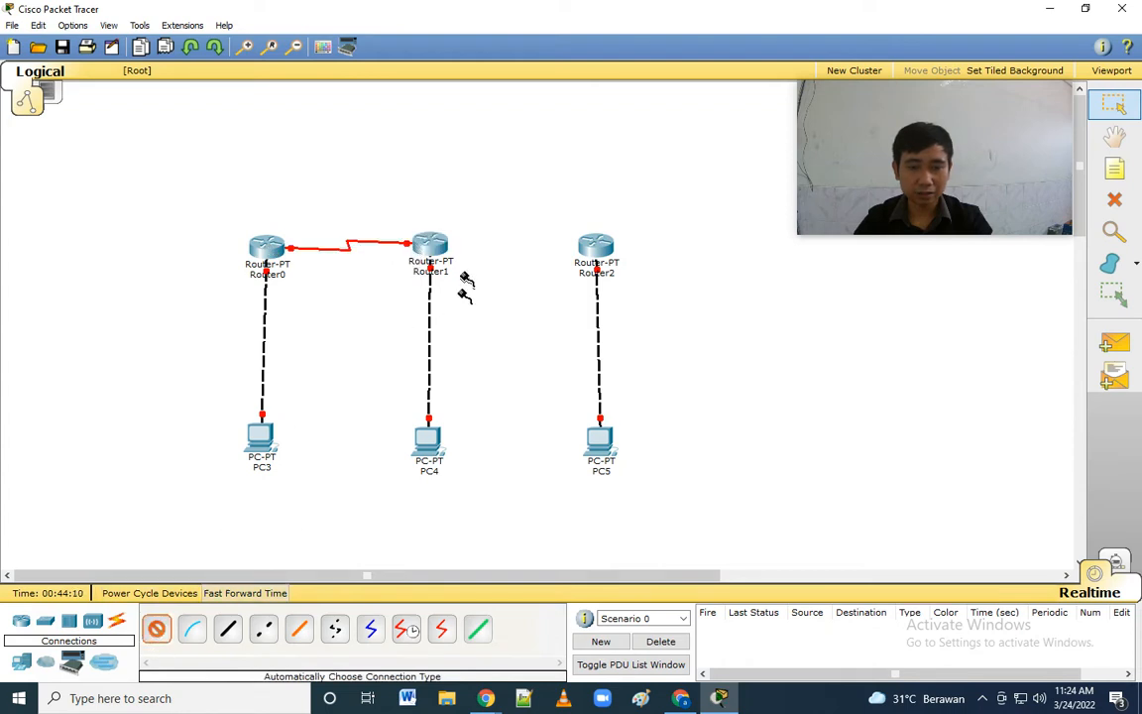
{"action": "left_click", "coordinate": [450, 246]}
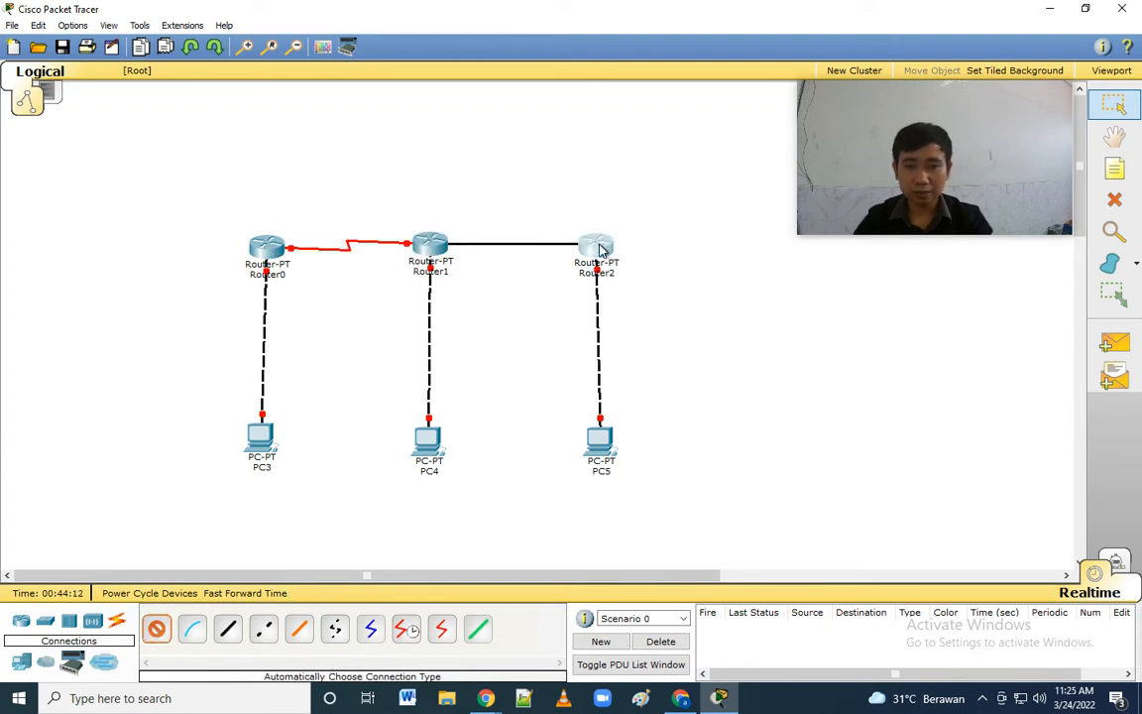
{"action": "left_click", "coordinate": [595, 246]}
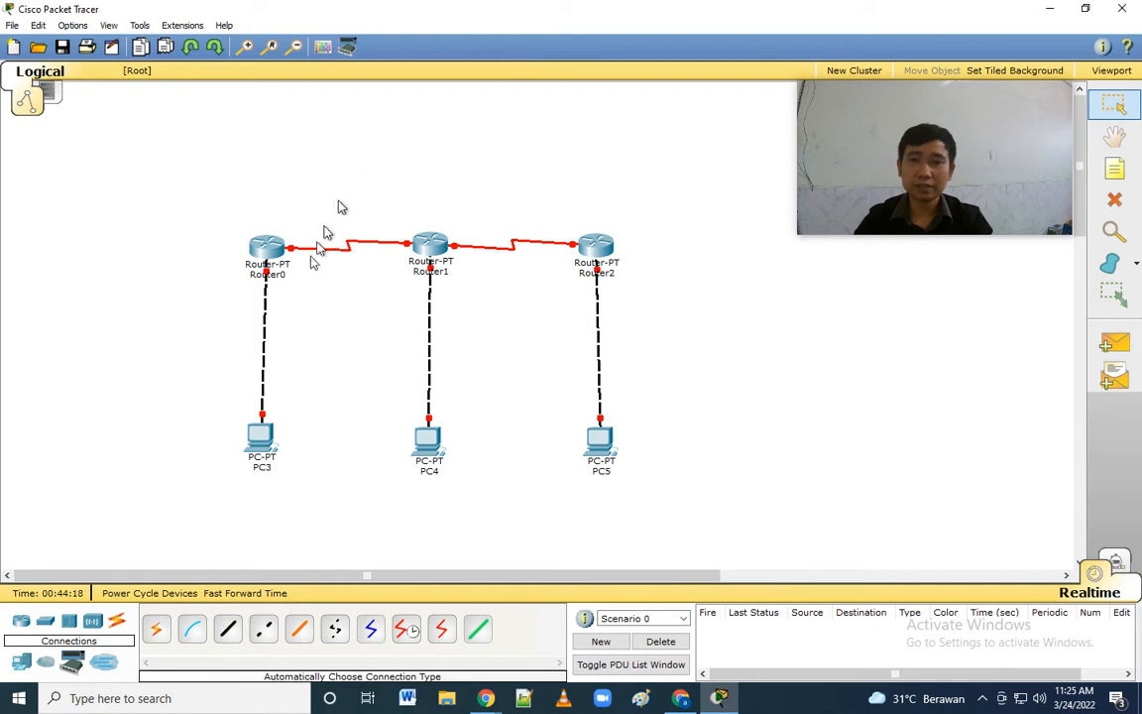
Rename the three PCs, in order along the row, as PC1, PC2 and PC3.
{"action": "left_click", "coordinate": [266, 468]}
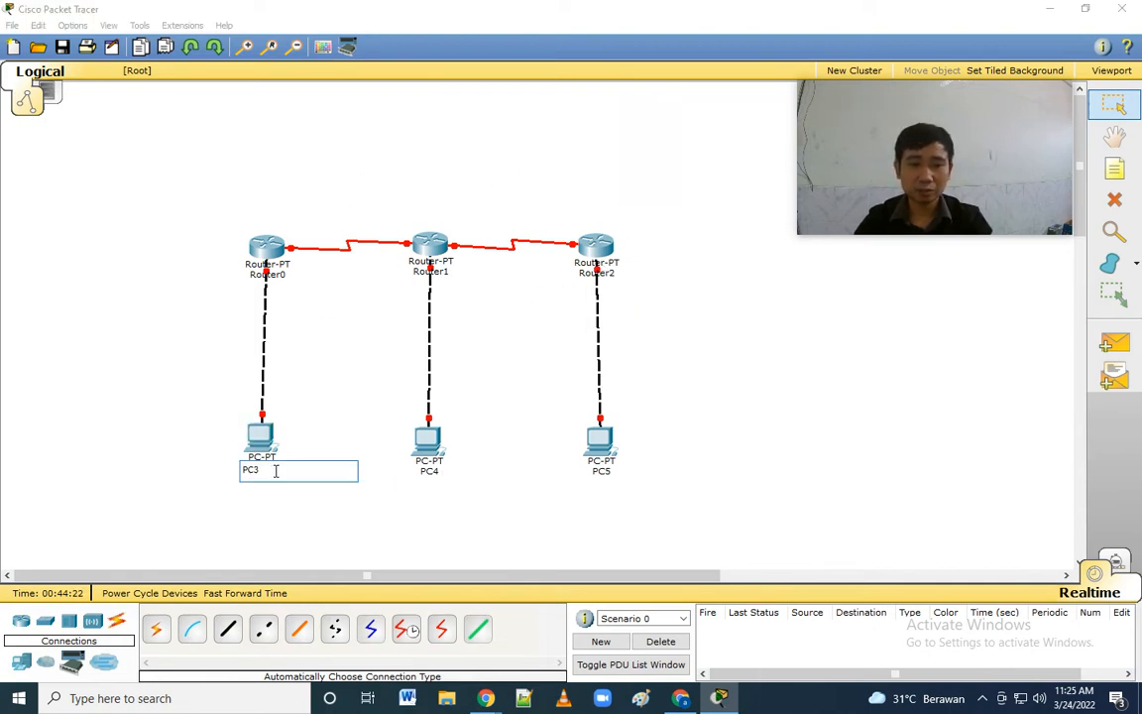
{"action": "type", "text": "1"}
{"action": "left_click", "coordinate": [434, 473]}
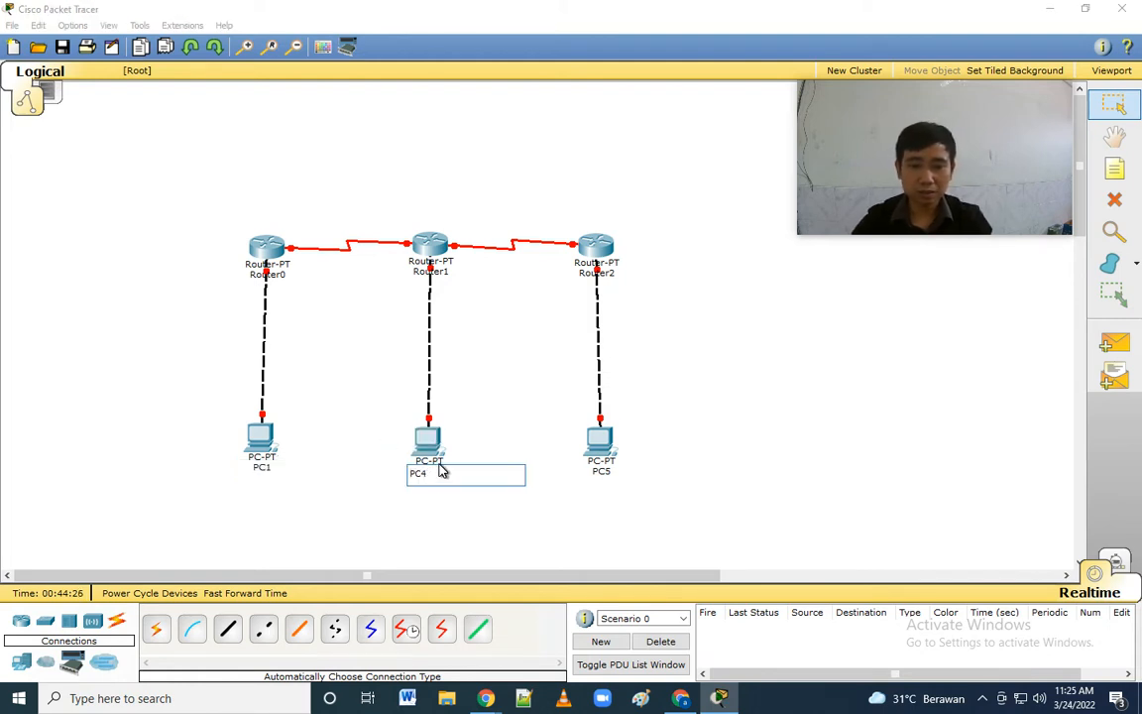
{"action": "type", "text": "2"}
{"action": "left_click", "coordinate": [607, 473]}
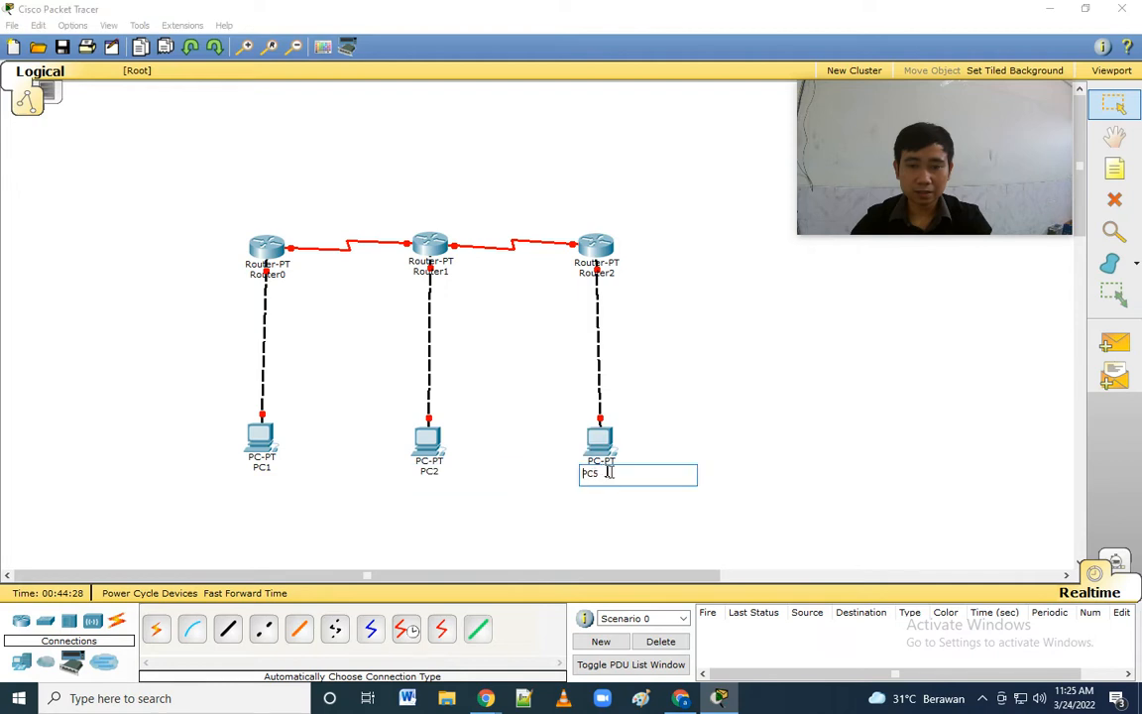
{"action": "type", "text": "3"}
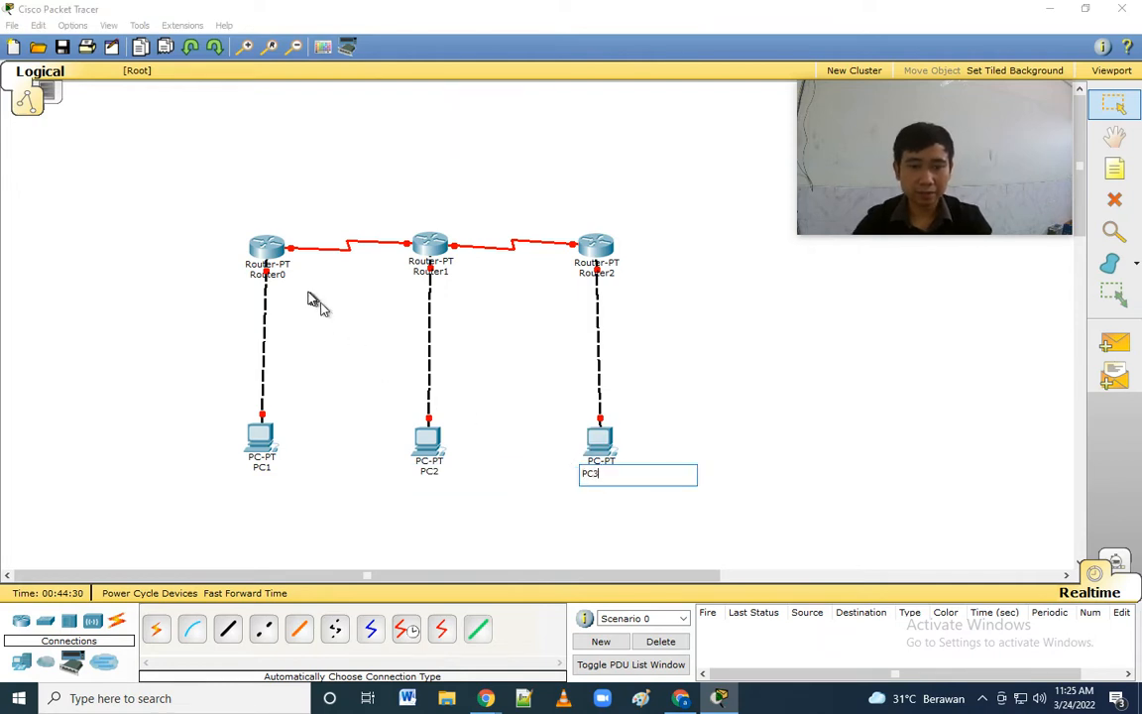
Rename the three routers, in order along the row, as RouterA, RouterB and RouterC.
{"action": "left_click", "coordinate": [280, 276]}
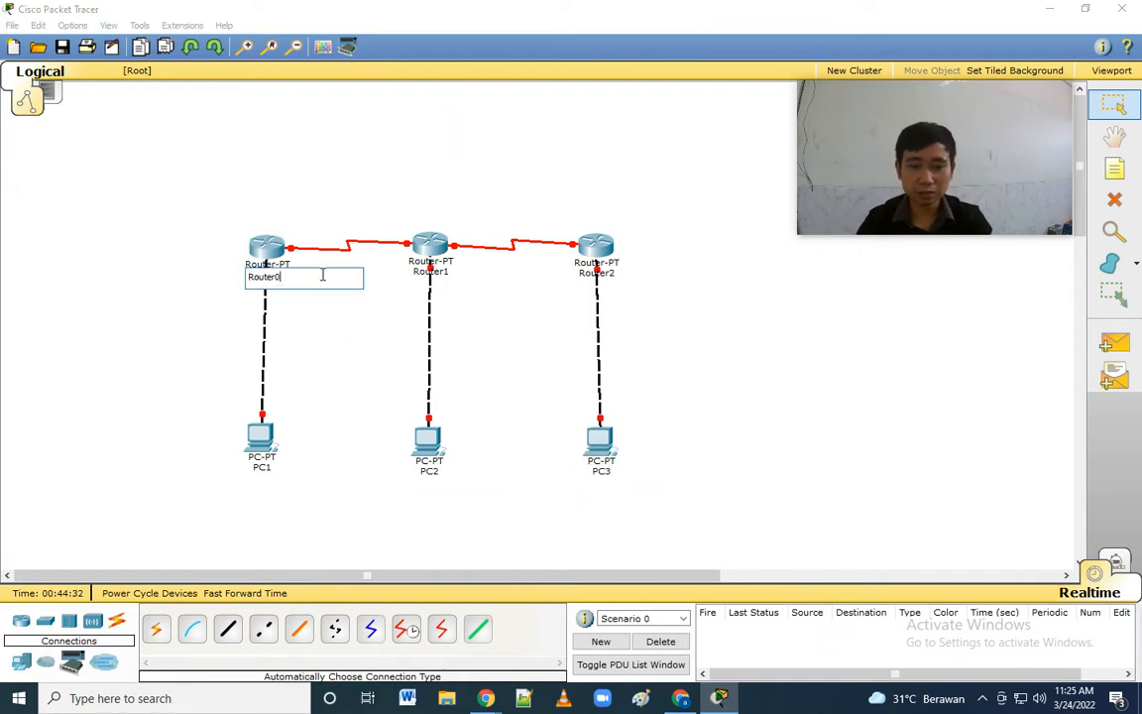
{"action": "type", "text": "A"}
{"action": "left_click", "coordinate": [446, 271]}
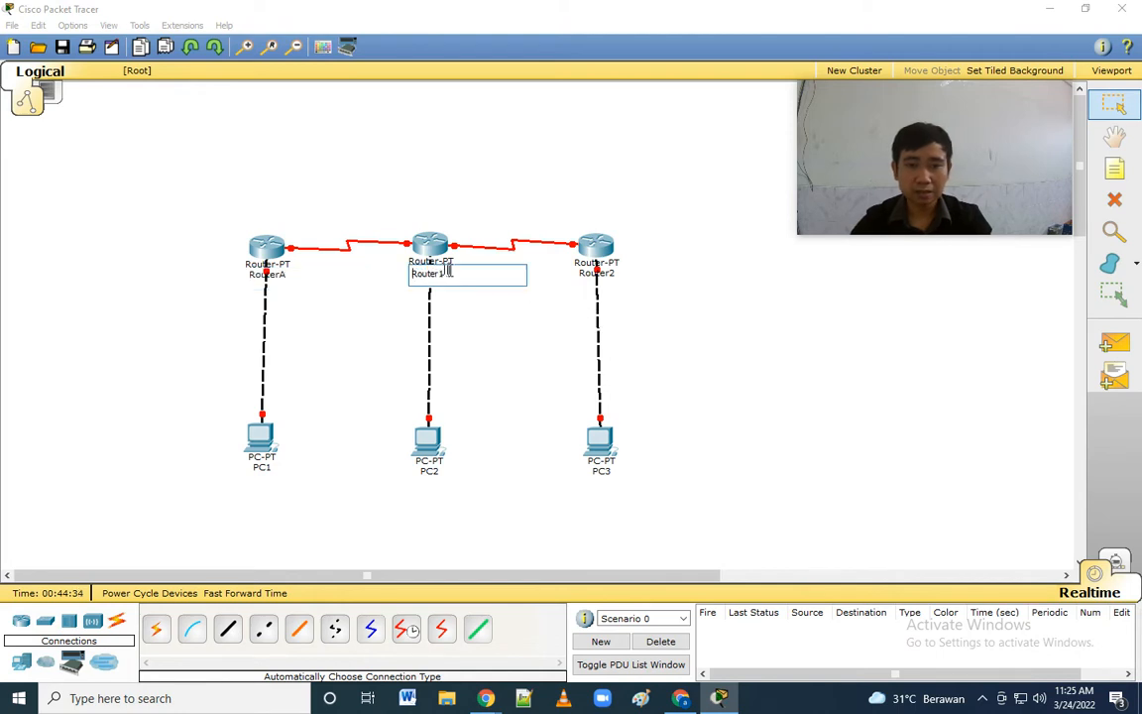
{"action": "left_click", "coordinate": [613, 276]}
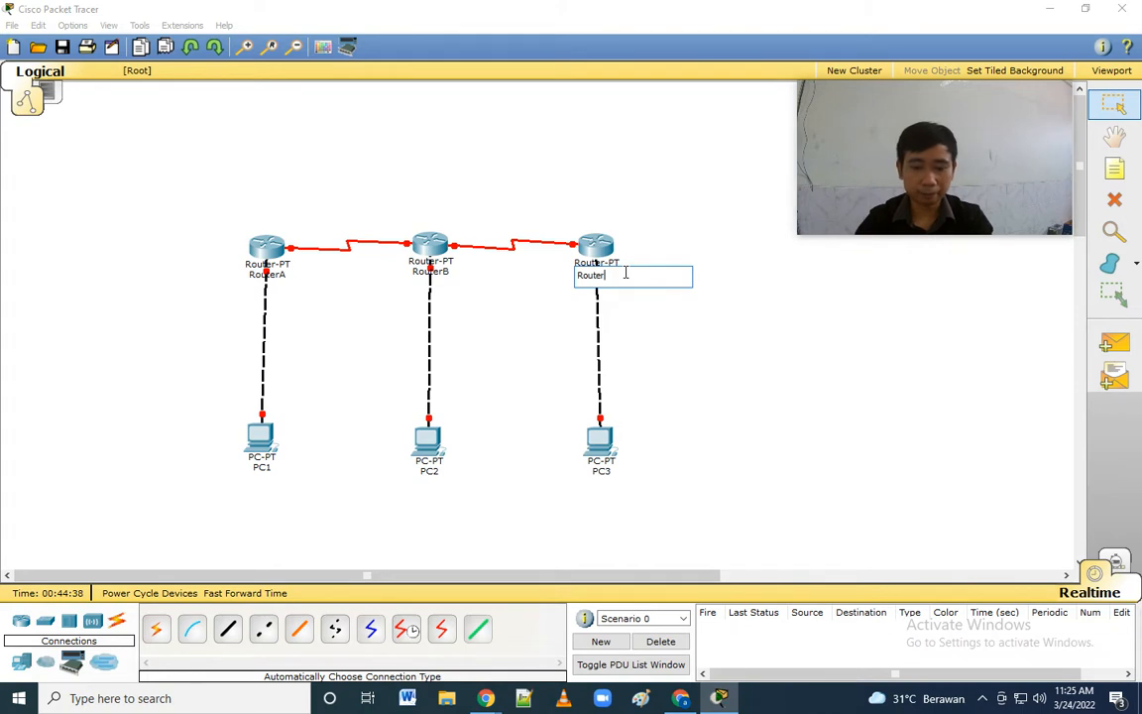
{"action": "left_click", "coordinate": [694, 328]}
Spread the RouterA–PC1 and RouterC–PC3 pairs outward from the middle pair, and shift all three PCs slightly down.
{"action": "left_click_drag", "start_coordinate": [168, 198], "coordinate": [285, 493]}
{"action": "left_click_drag", "start_coordinate": [259, 441], "coordinate": [207, 444]}
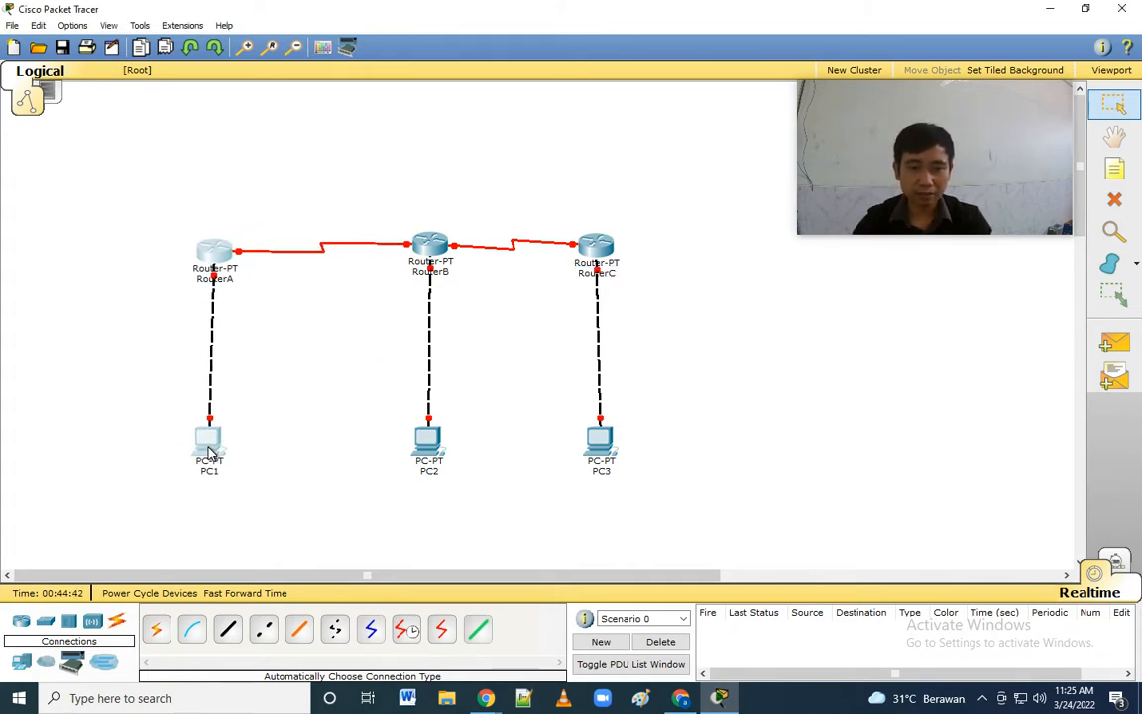
{"action": "left_click_drag", "start_coordinate": [533, 157], "coordinate": [675, 527]}
{"action": "left_click_drag", "start_coordinate": [599, 438], "coordinate": [665, 434]}
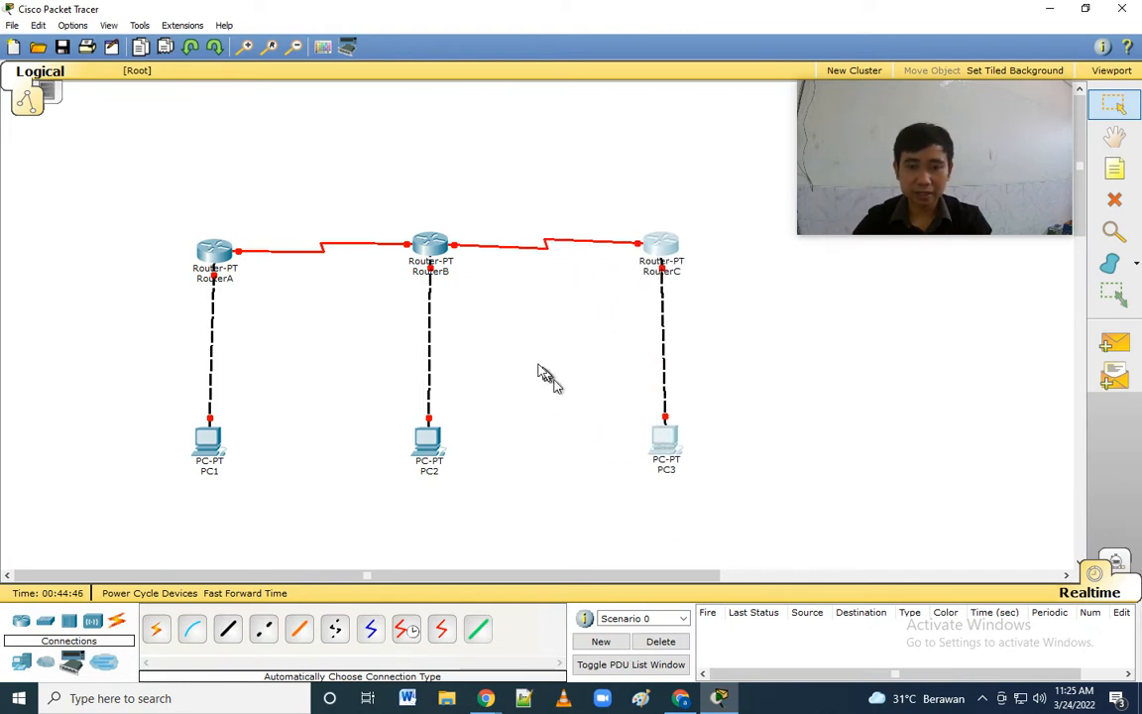
{"action": "left_click_drag", "start_coordinate": [151, 373], "coordinate": [787, 529]}
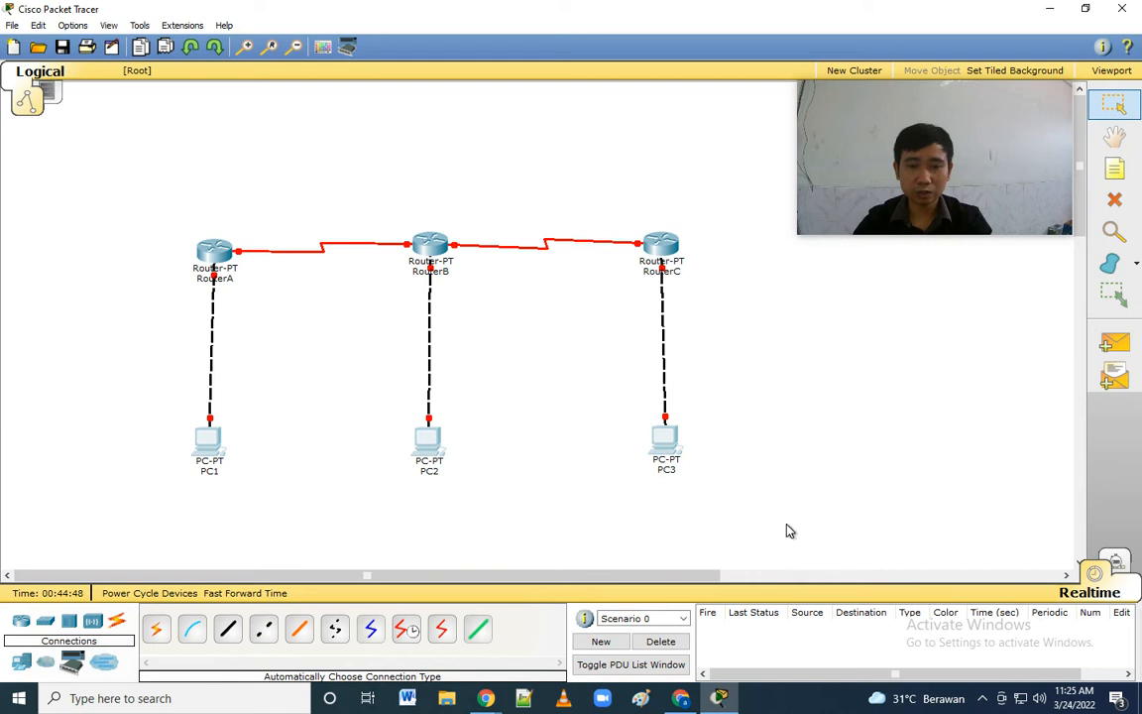
{"action": "left_click_drag", "start_coordinate": [665, 438], "coordinate": [667, 464]}
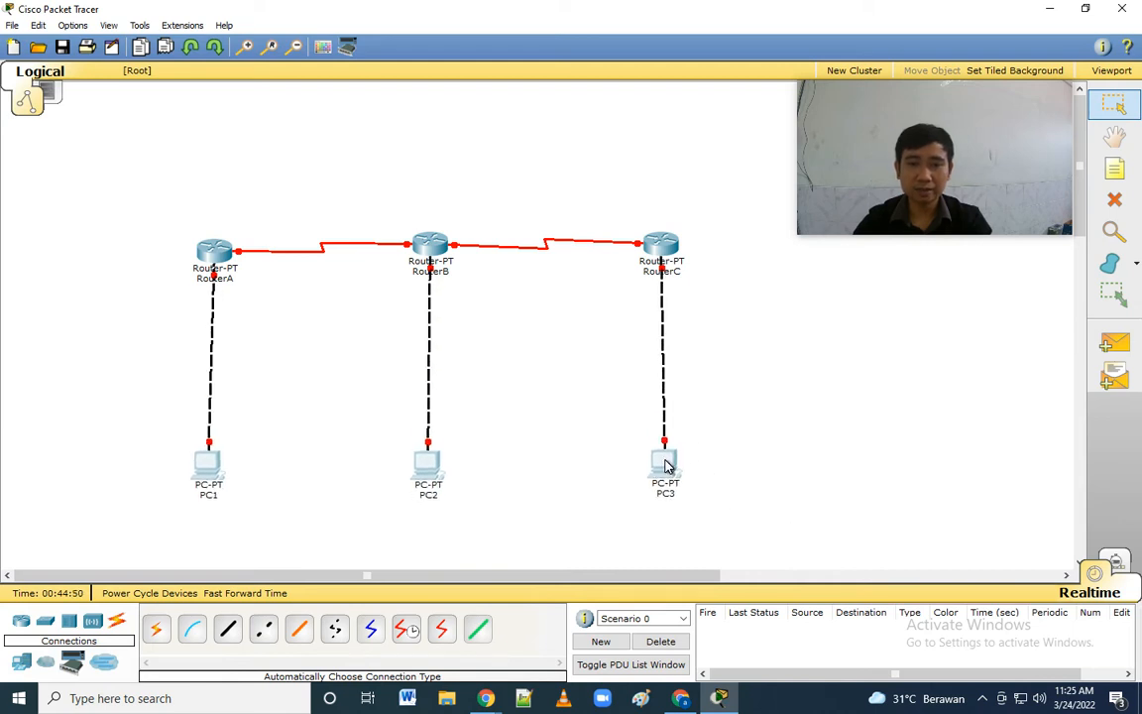
{"action": "left_click", "coordinate": [793, 444]}
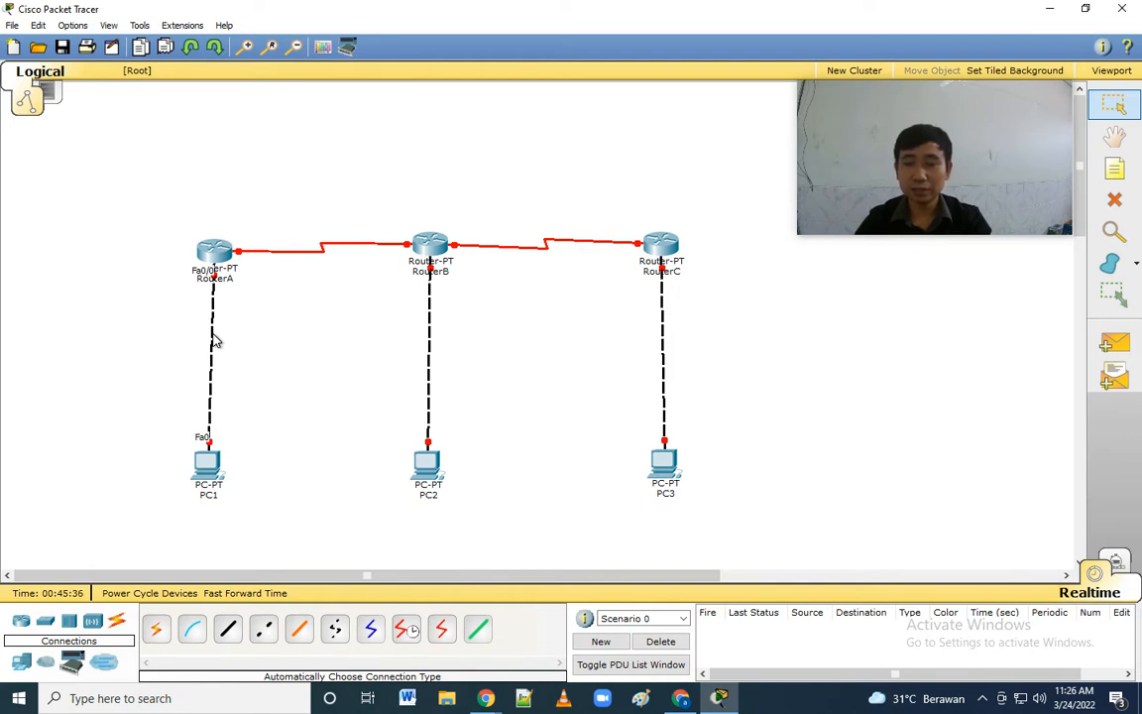
Add a text note reading 192.168.1.0 below PC1.
{"action": "left_click", "coordinate": [1114, 168]}
{"action": "left_click", "coordinate": [170, 533]}
{"action": "type", "text": "192.168.1.0"}
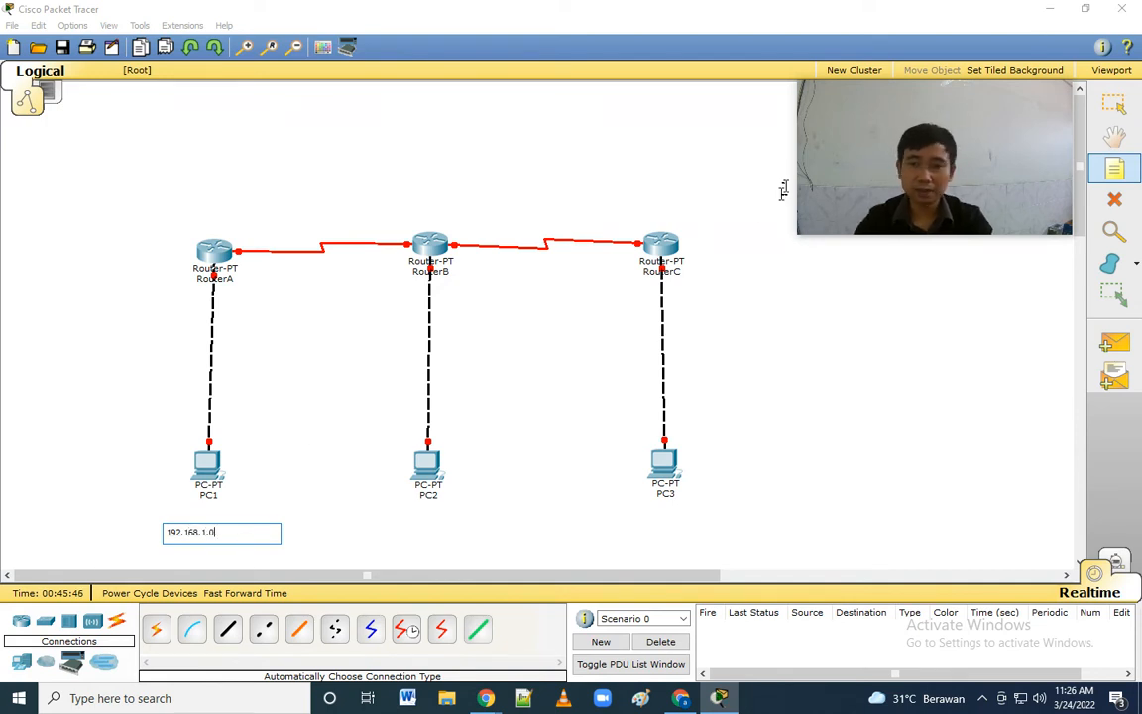
{"action": "key", "text": "Escape"}
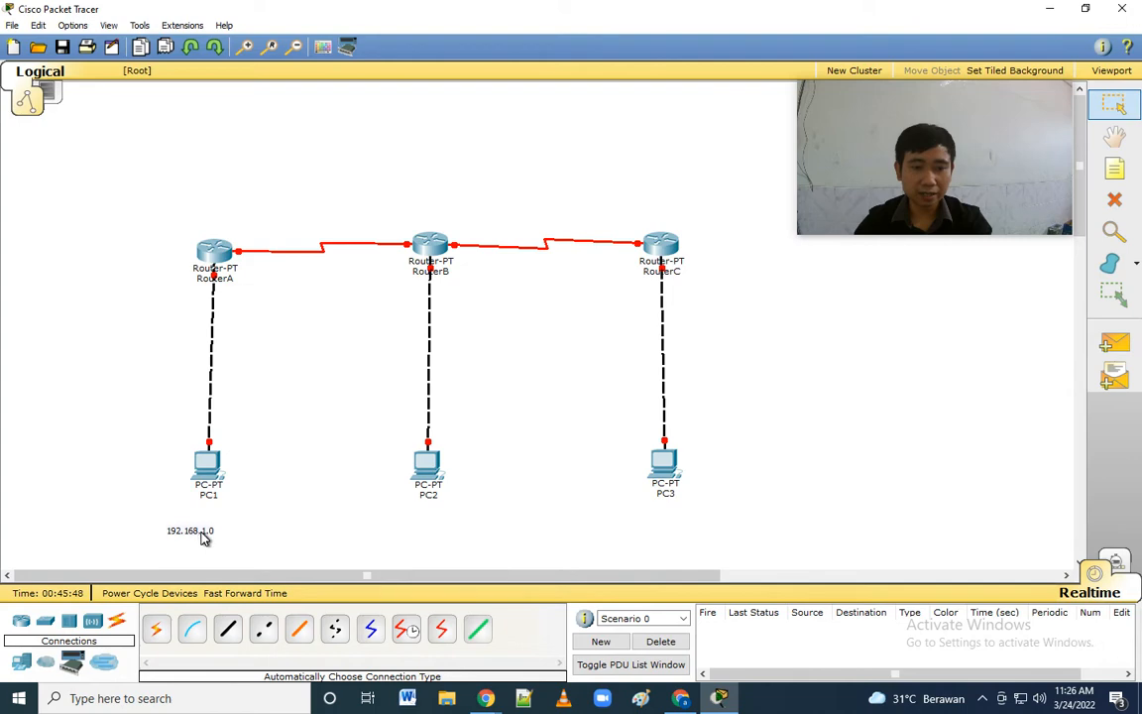
Turn on RouterA's FastEthernet0/0 port and give it IP address 192.168.1.1 with subnet mask 255.255.255.0.
{"action": "left_click", "coordinate": [211, 260]}
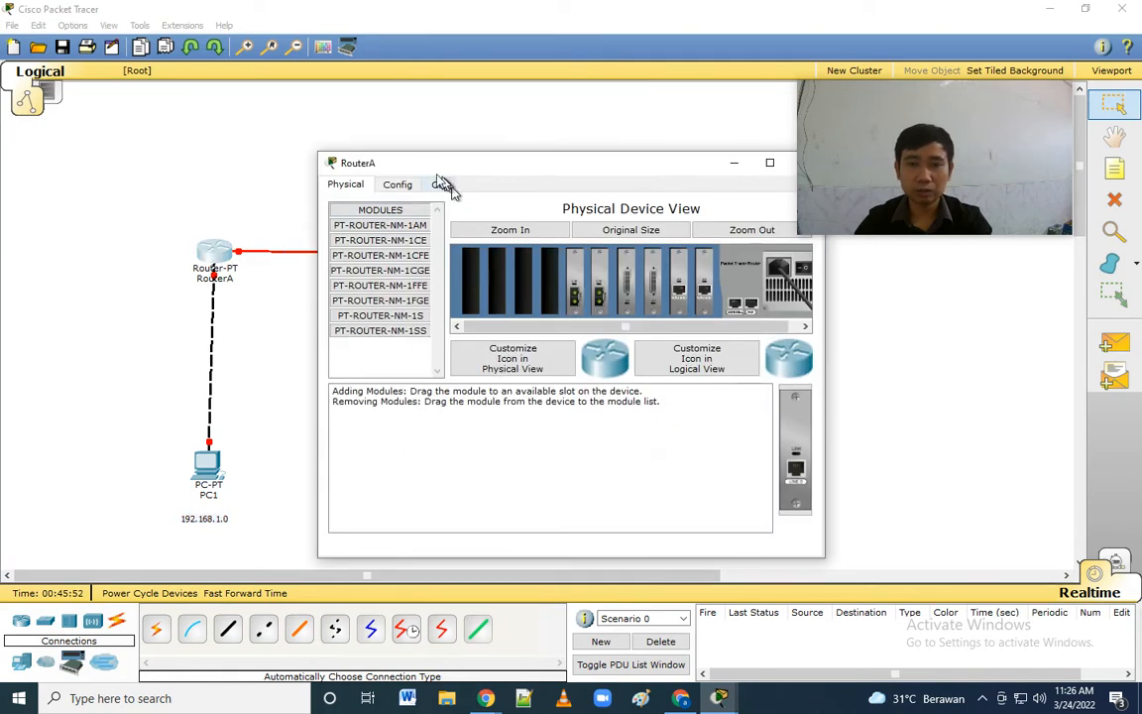
{"action": "left_click", "coordinate": [397, 185]}
{"action": "left_click_drag", "start_coordinate": [523, 176], "coordinate": [438, 132]}
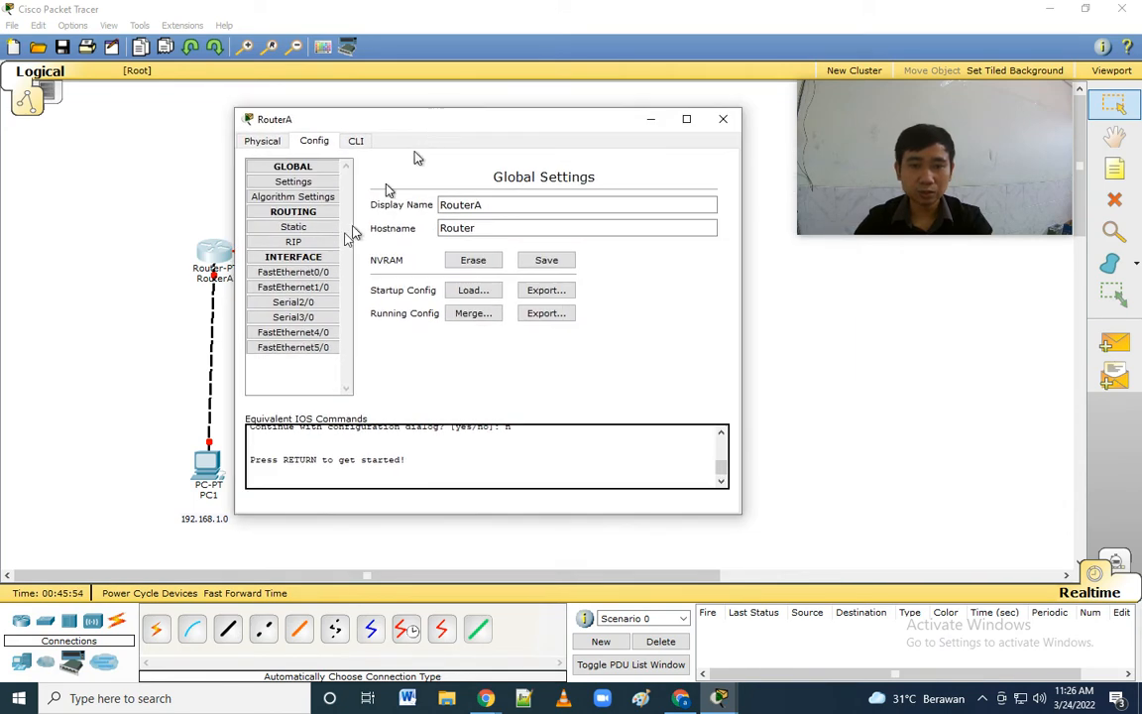
{"action": "left_click", "coordinate": [304, 273]}
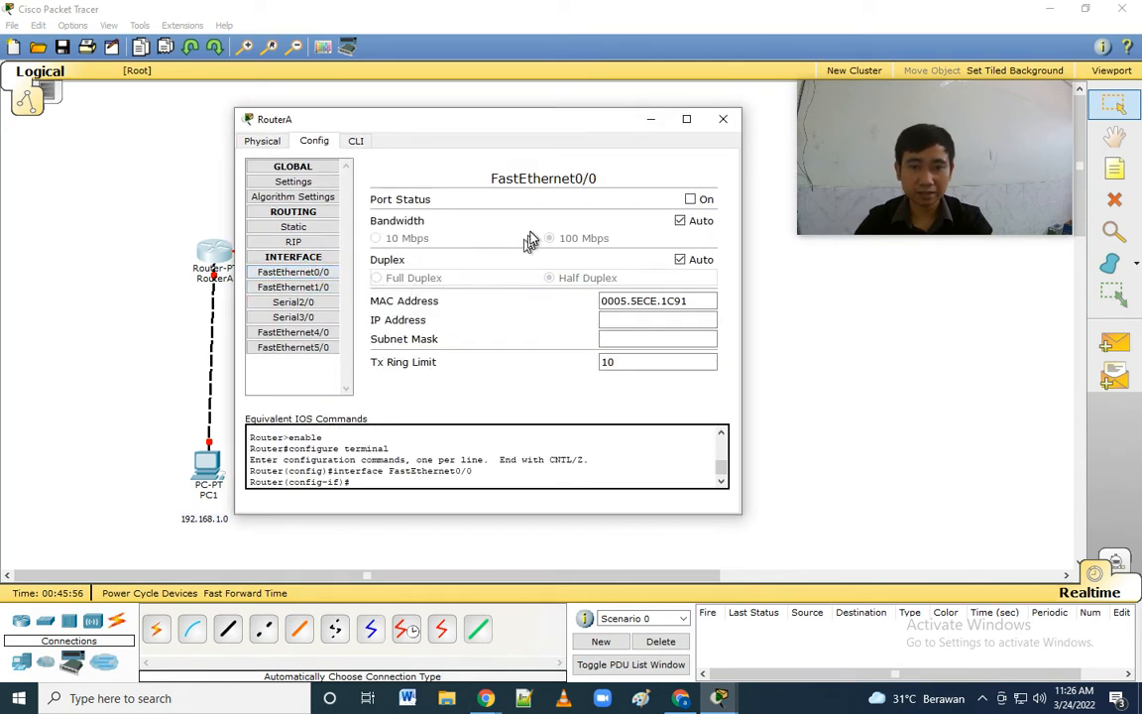
{"action": "left_click", "coordinate": [691, 199]}
{"action": "left_click", "coordinate": [630, 319]}
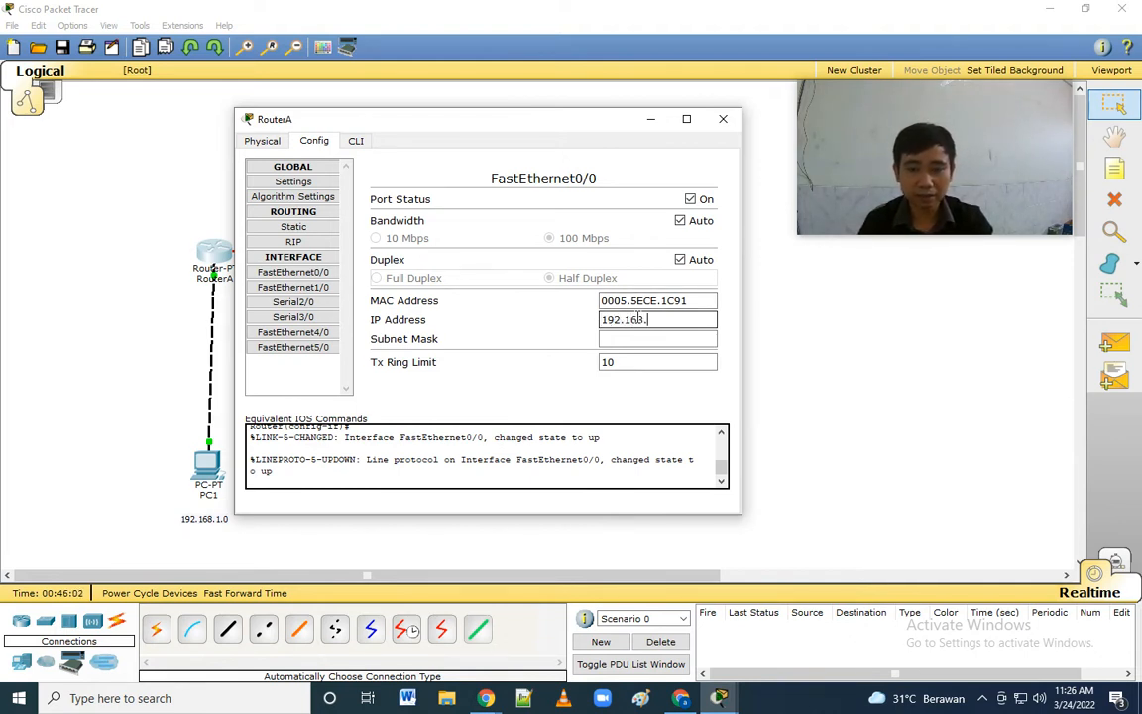
{"action": "type", "text": "192.168.1.1"}
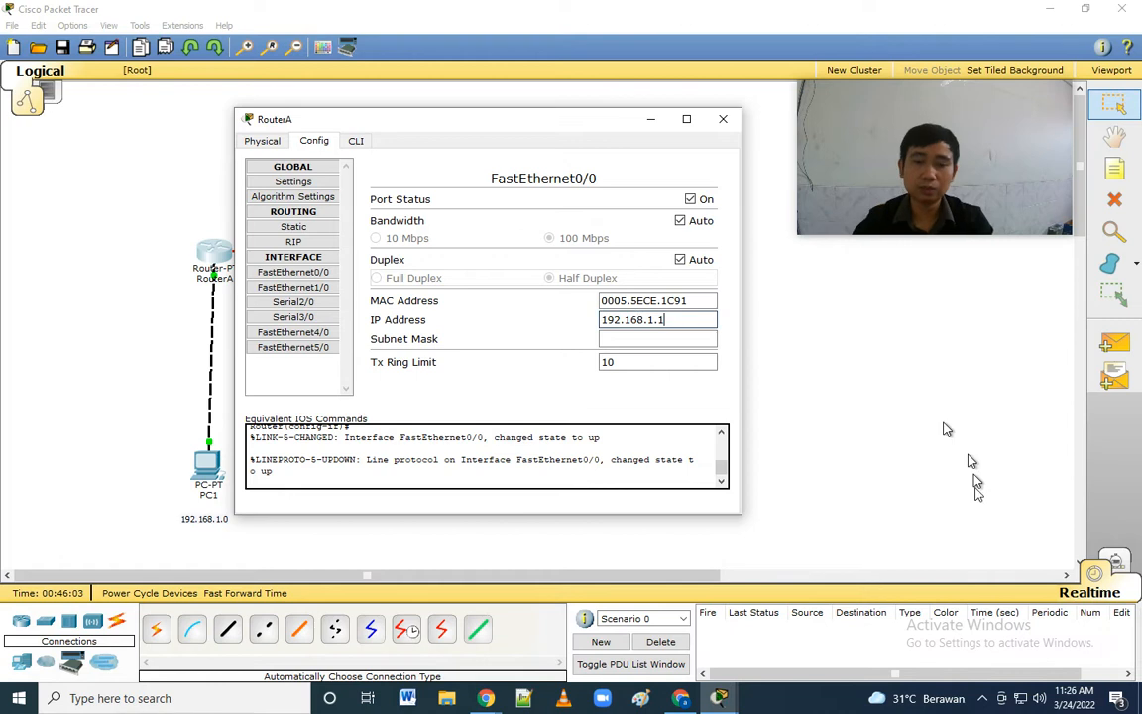
{"action": "left_click", "coordinate": [640, 339]}
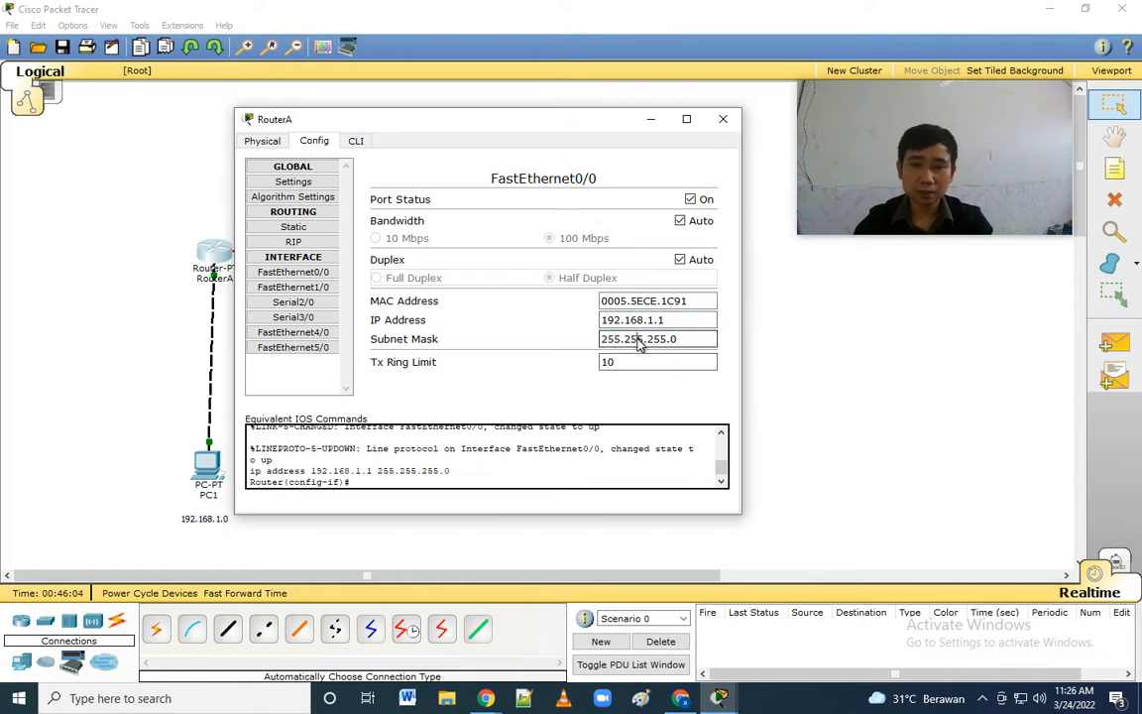
{"action": "left_click", "coordinate": [724, 120]}
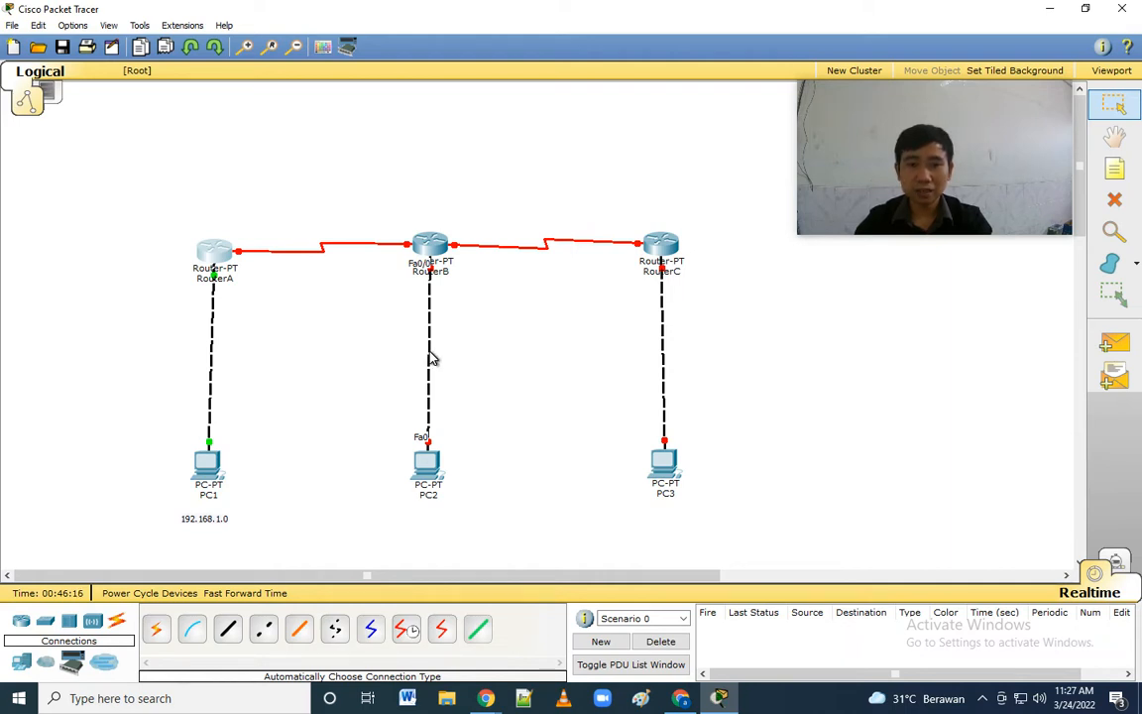
Turn on RouterB's FastEthernet0/0 port and give it IP address 192.168.2.1 with the default subnet mask.
{"action": "left_click", "coordinate": [429, 247]}
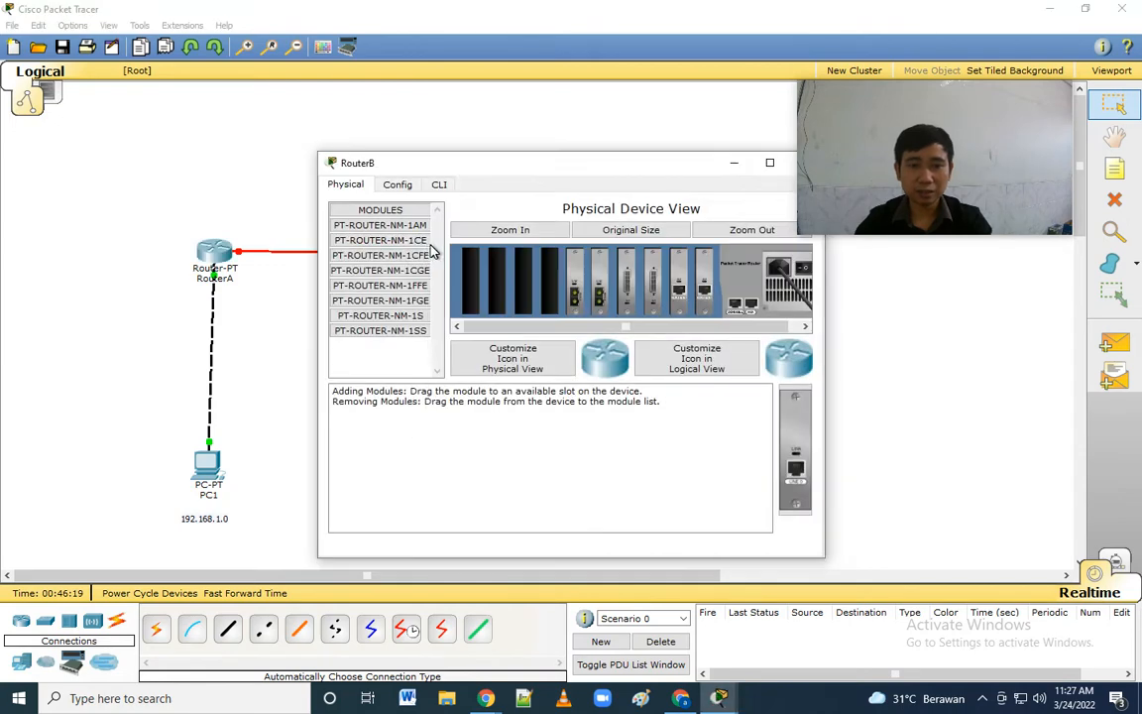
{"action": "left_click", "coordinate": [397, 185]}
{"action": "left_click", "coordinate": [377, 315]}
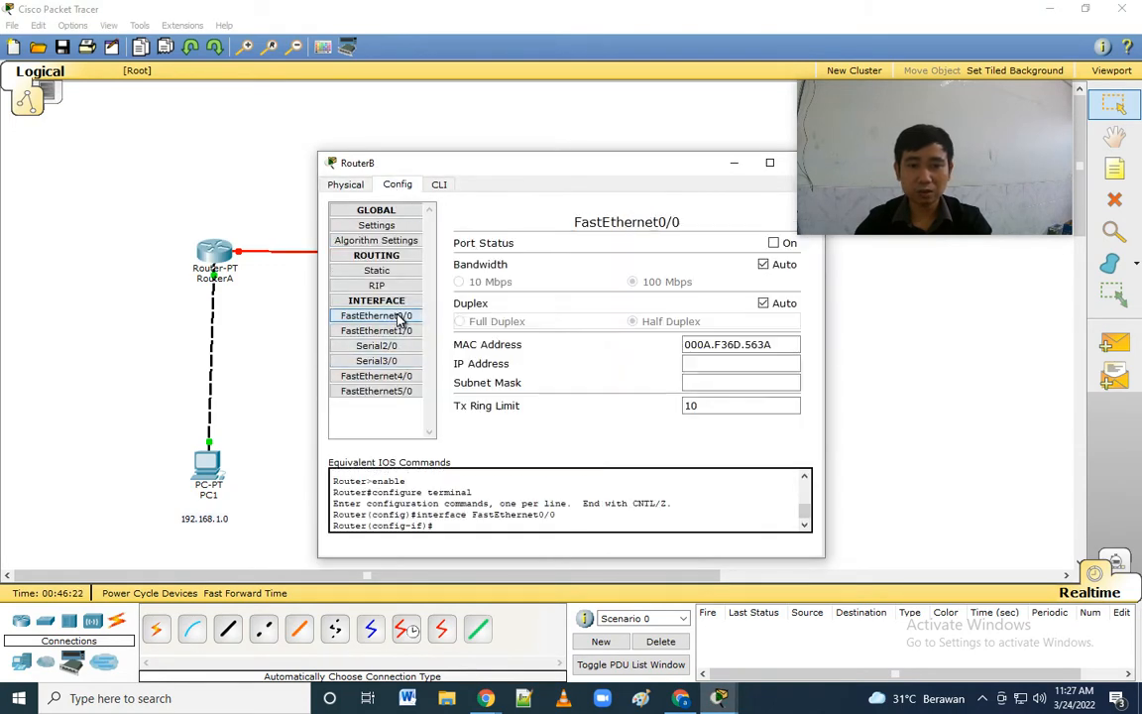
{"action": "left_click", "coordinate": [772, 244]}
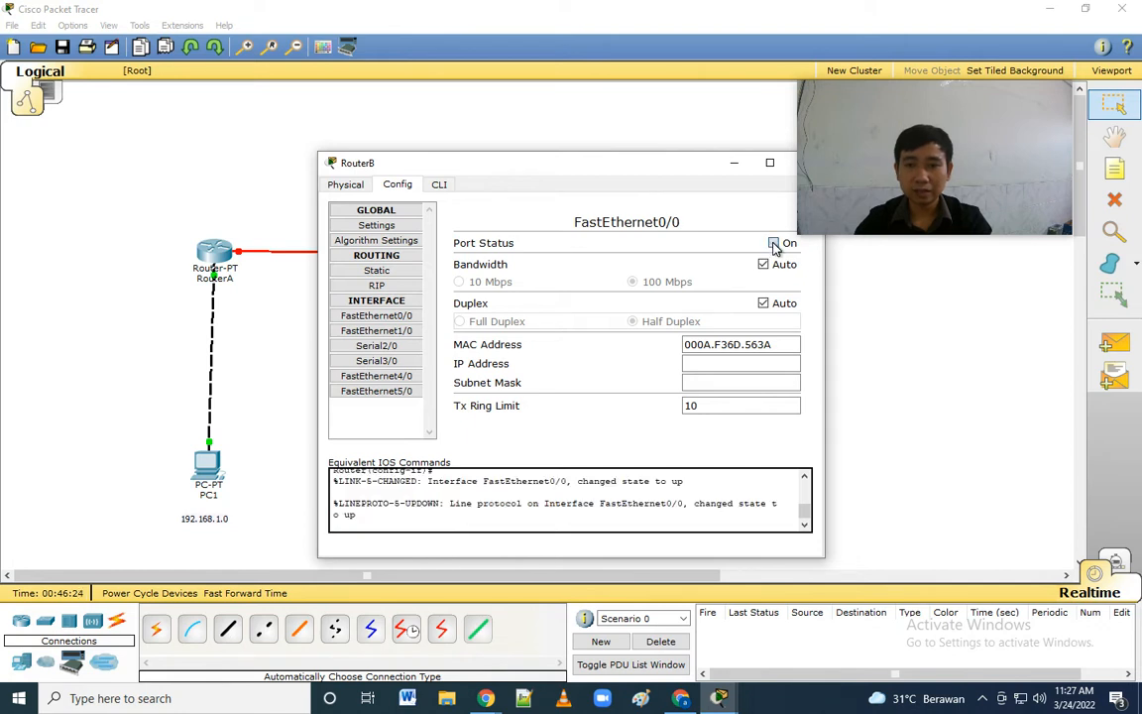
{"action": "left_click", "coordinate": [705, 366]}
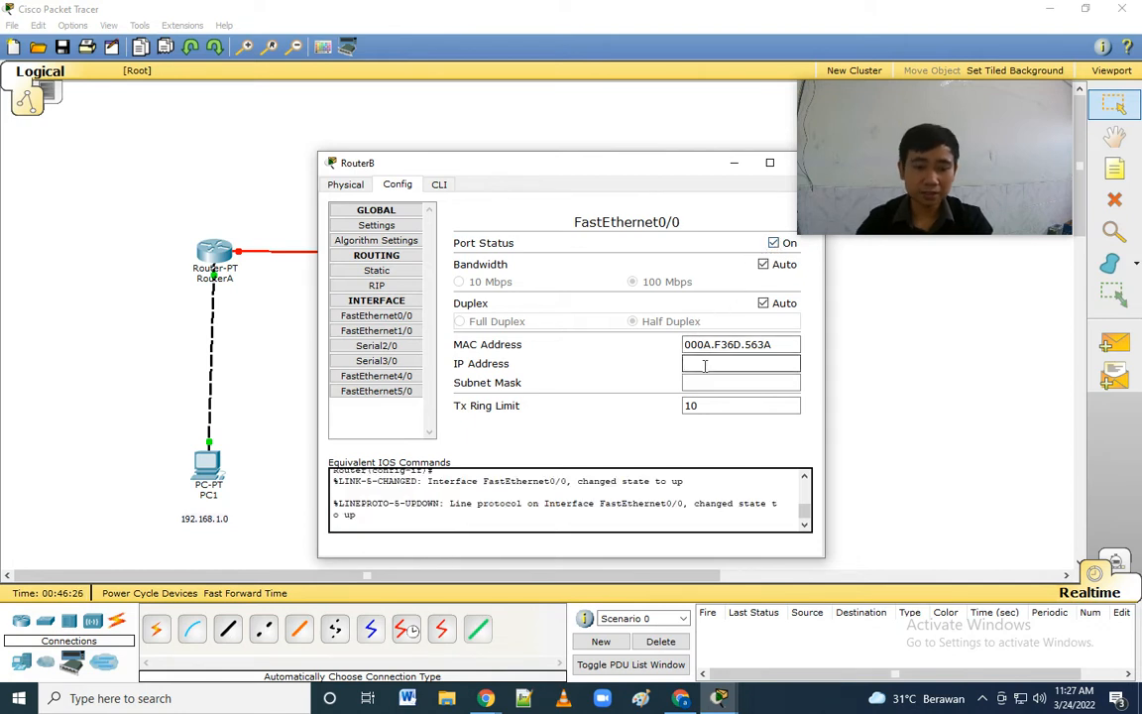
{"action": "type", "text": "192.168.2.1"}
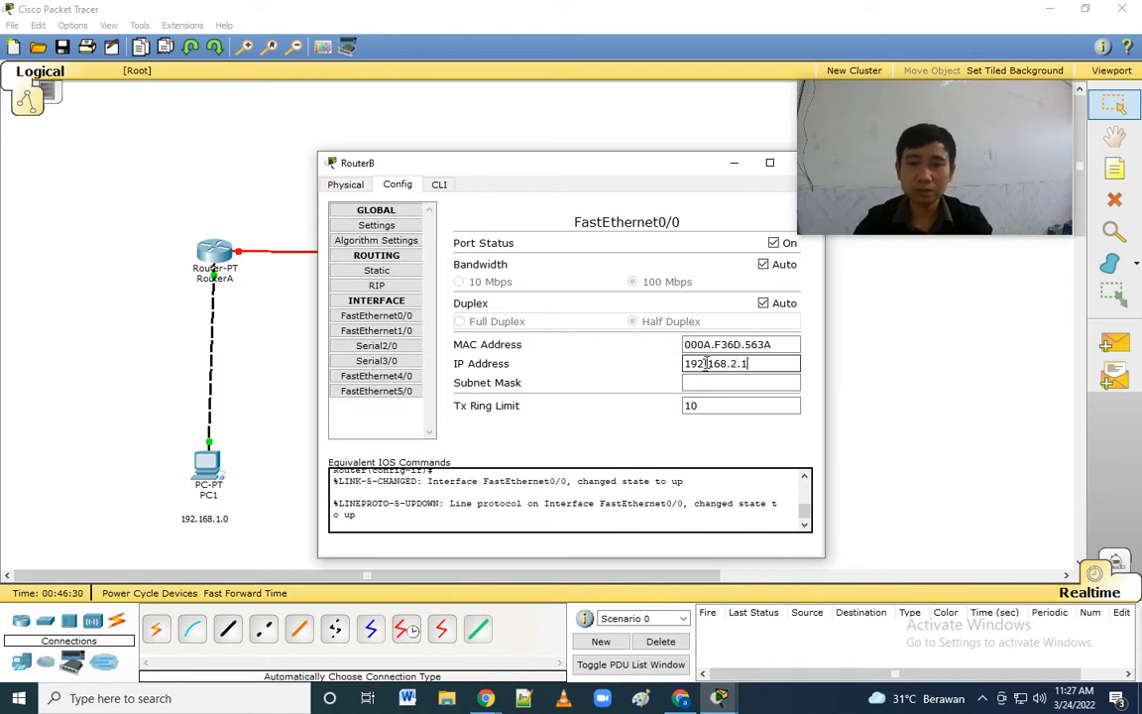
{"action": "left_click", "coordinate": [730, 383]}
{"action": "left_click_drag", "start_coordinate": [685, 163], "coordinate": [552, 163]}
{"action": "left_click", "coordinate": [675, 164]}
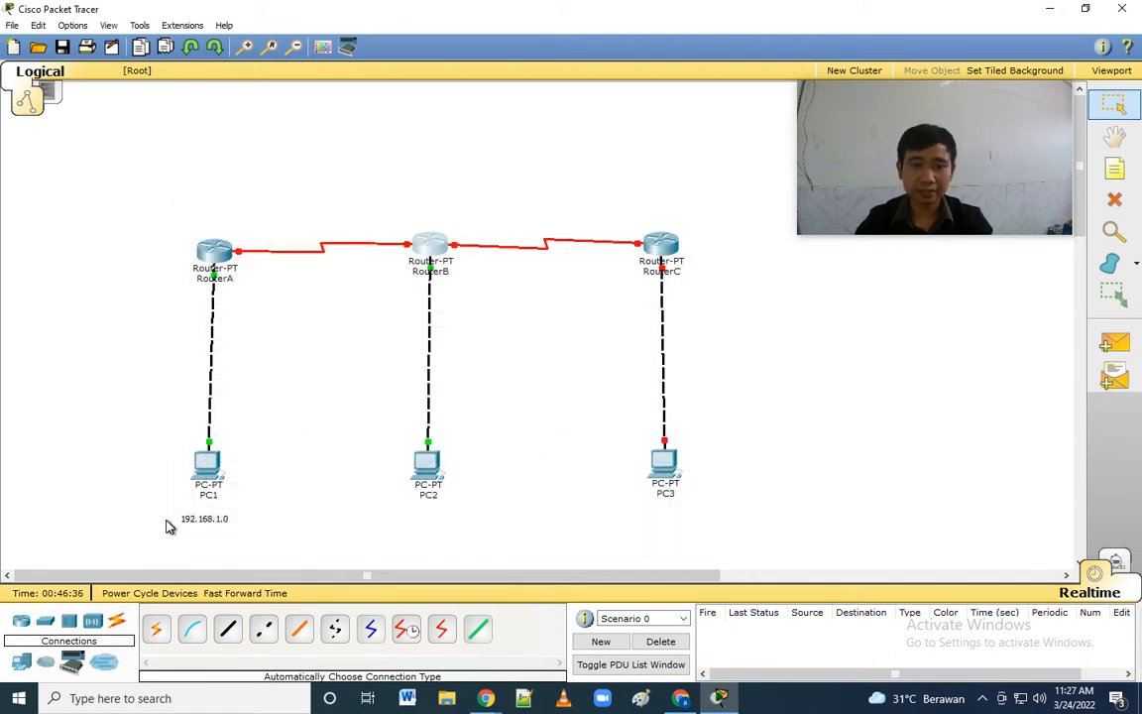
Copy PC1's address note, place the duplicate below PC2 and change its text to 192.168.2.0.
{"action": "left_click_drag", "start_coordinate": [144, 501], "coordinate": [264, 541]}
{"action": "left_click", "coordinate": [278, 534]}
{"action": "left_click_drag", "start_coordinate": [130, 523], "coordinate": [242, 543]}
{"action": "key", "text": "ctrl+c"}
{"action": "key", "text": "ctrl+v"}
{"action": "left_click_drag", "start_coordinate": [183, 483], "coordinate": [405, 523]}
{"action": "double_click", "coordinate": [429, 517]}
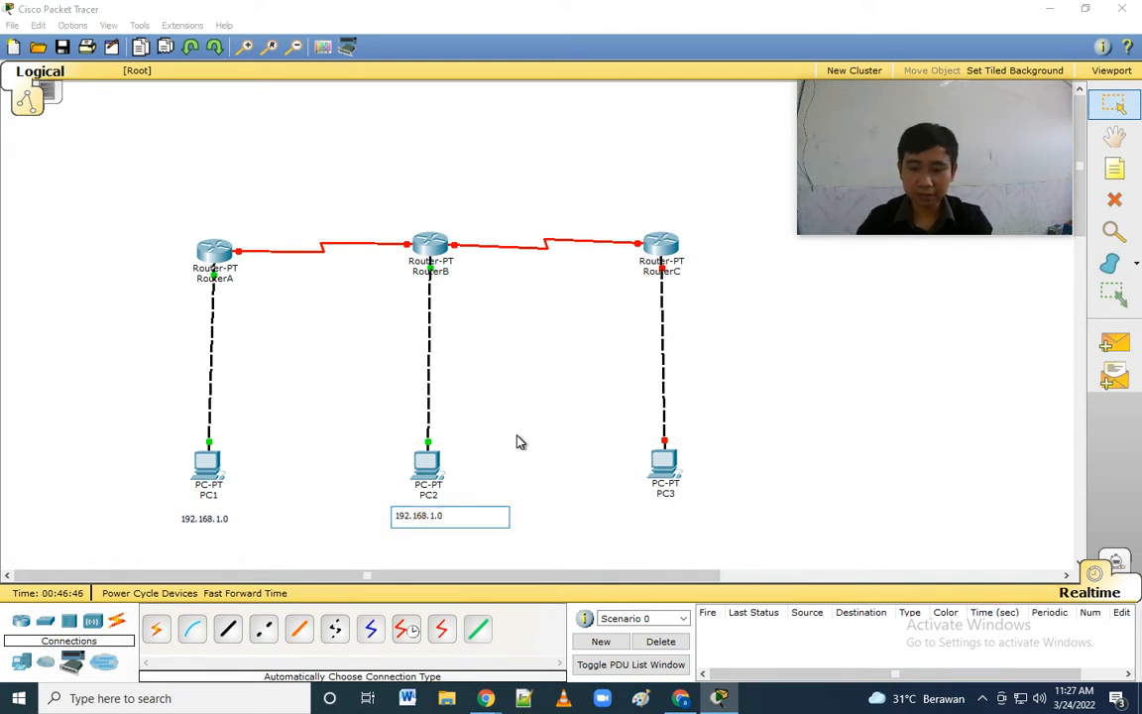
{"action": "left_click", "coordinate": [540, 488]}
{"action": "left_click_drag", "start_coordinate": [425, 517], "coordinate": [435, 513]}
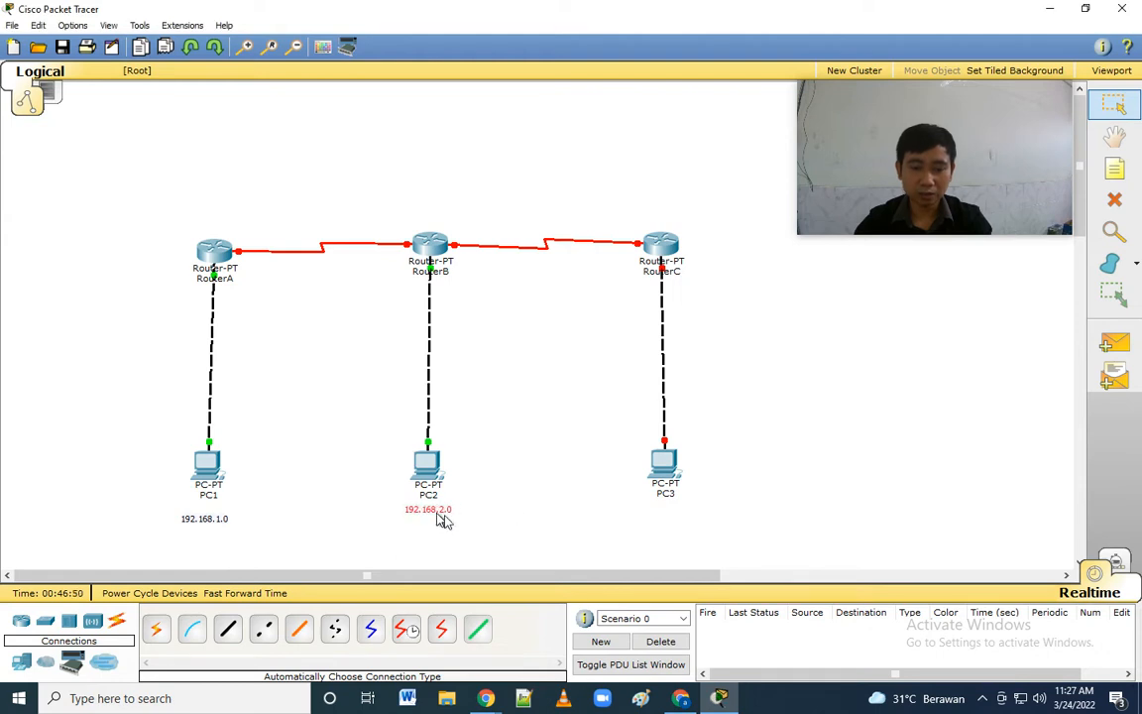
Copy PC2's address note, place the duplicate below PC3 and change its text to 192.168.3.0.
{"action": "key", "text": "ctrl+c"}
{"action": "key", "text": "ctrl+v"}
{"action": "left_click_drag", "start_coordinate": [402, 473], "coordinate": [643, 512]}
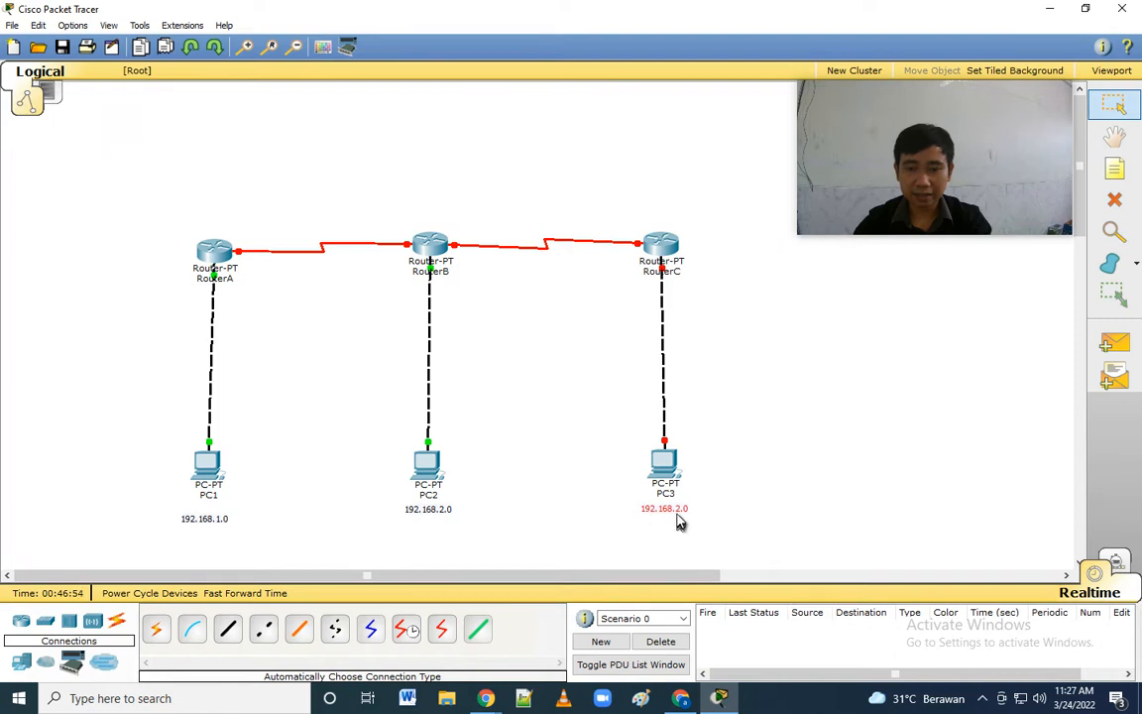
{"action": "double_click", "coordinate": [678, 512]}
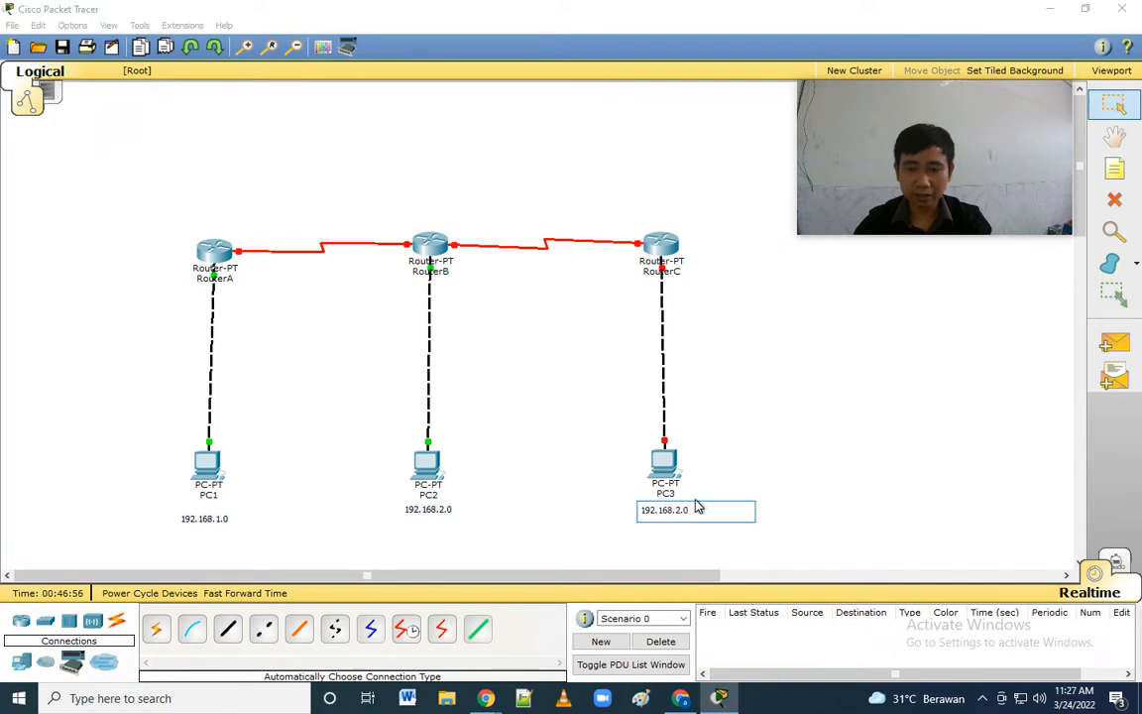
{"action": "type", "text": "3"}
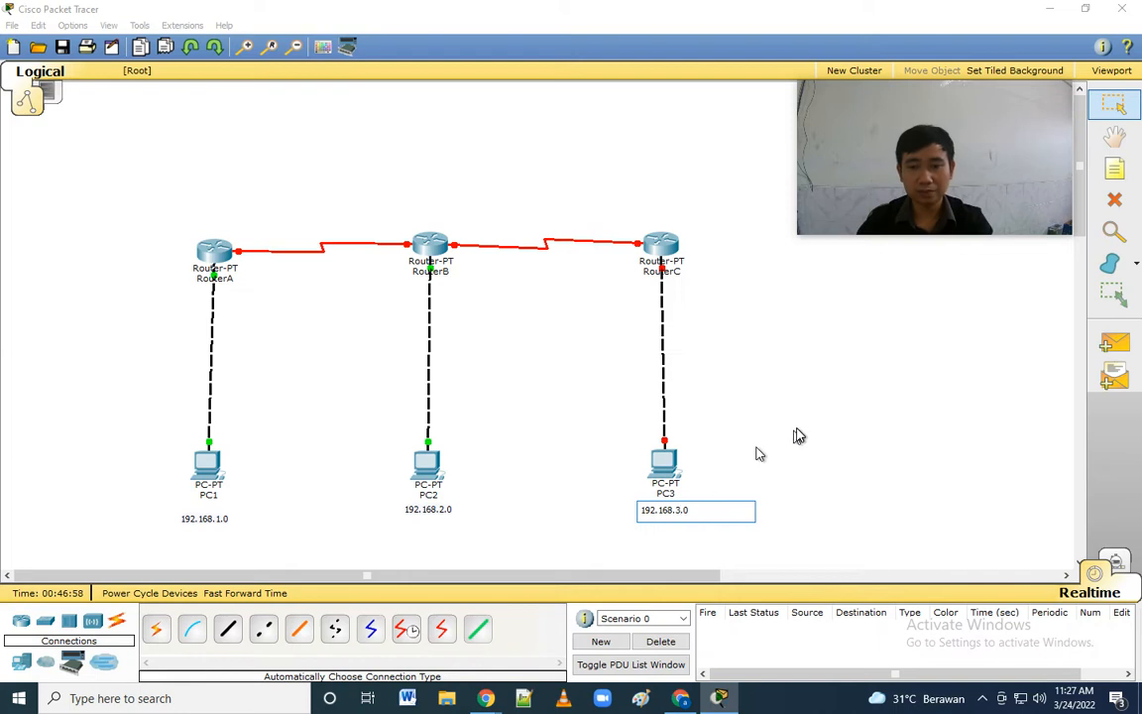
{"action": "left_click", "coordinate": [758, 454]}
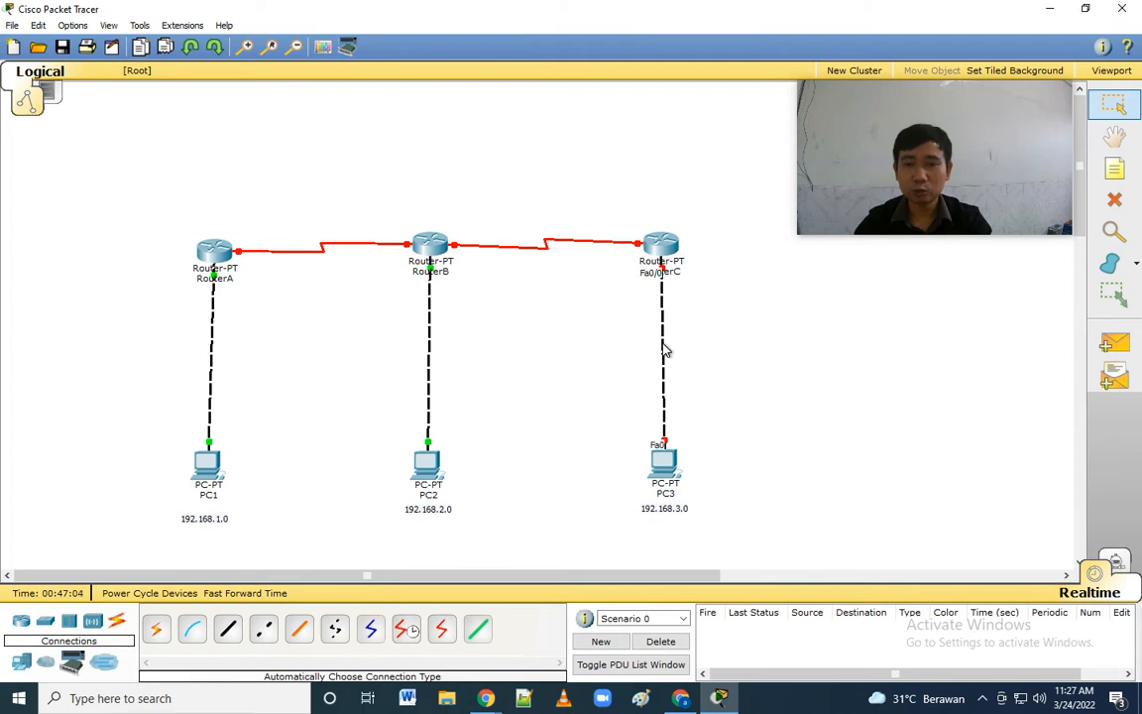
Turn on RouterC's FastEthernet0/0 port and give it IP address 192.168.3.1 with subnet mask 255.255.255.0.
{"action": "left_click", "coordinate": [660, 244]}
{"action": "left_click", "coordinate": [397, 186]}
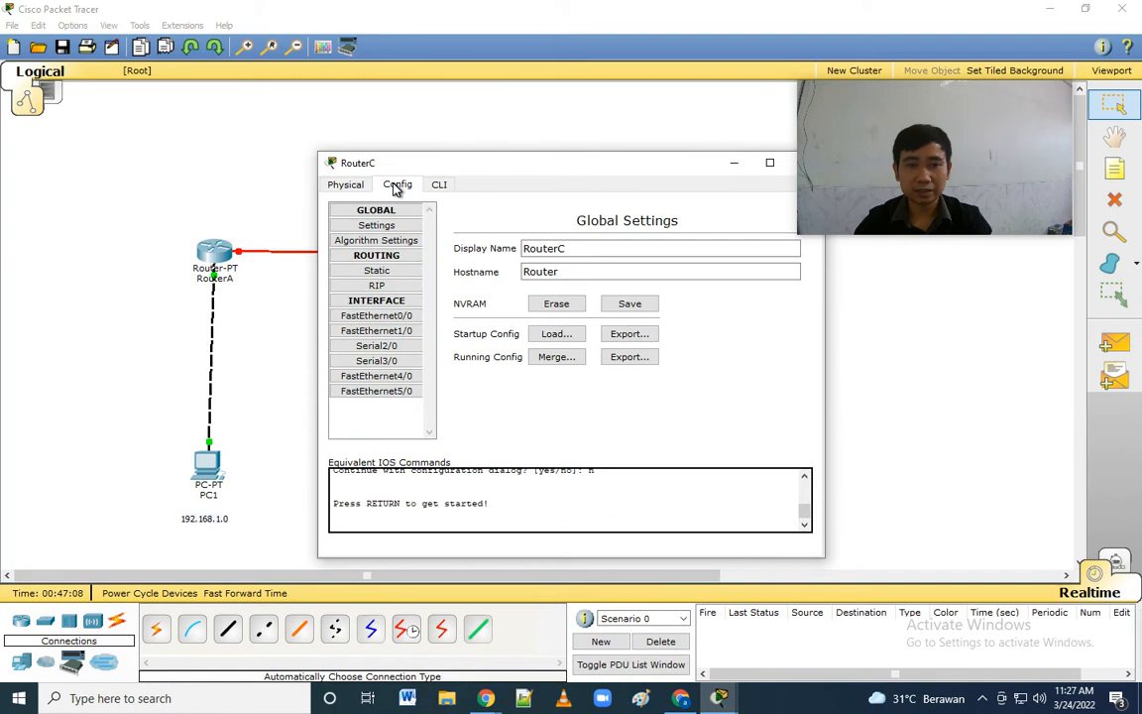
{"action": "left_click", "coordinate": [414, 319]}
{"action": "left_click", "coordinate": [774, 244]}
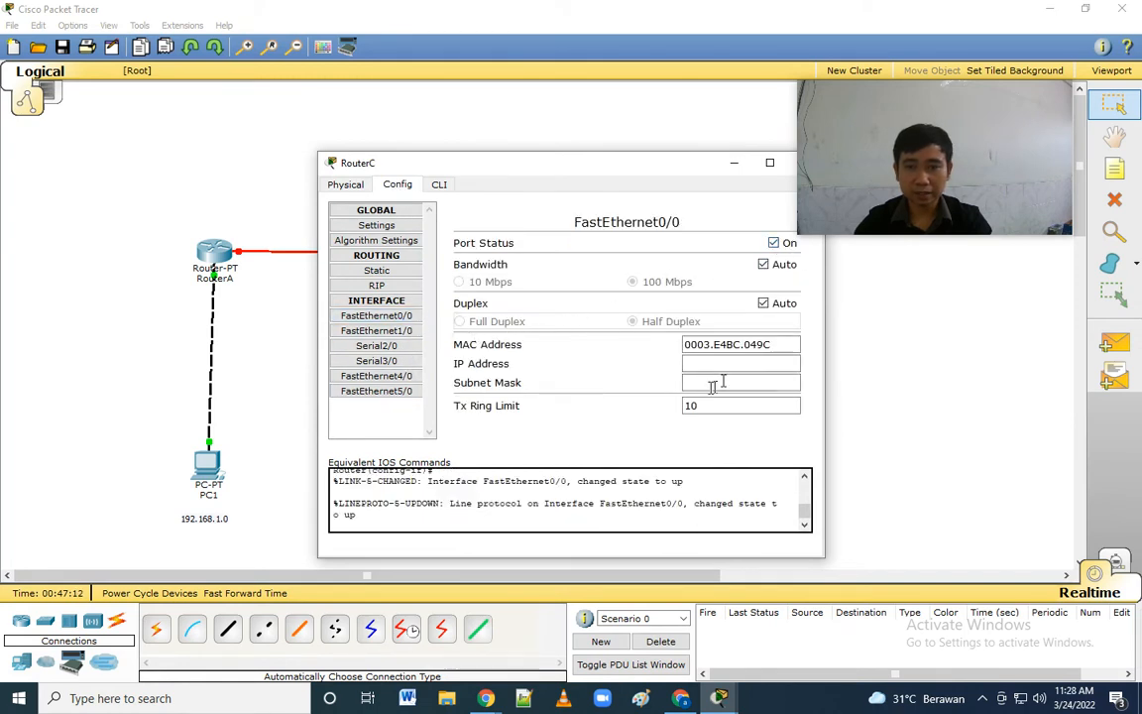
{"action": "left_click", "coordinate": [704, 364]}
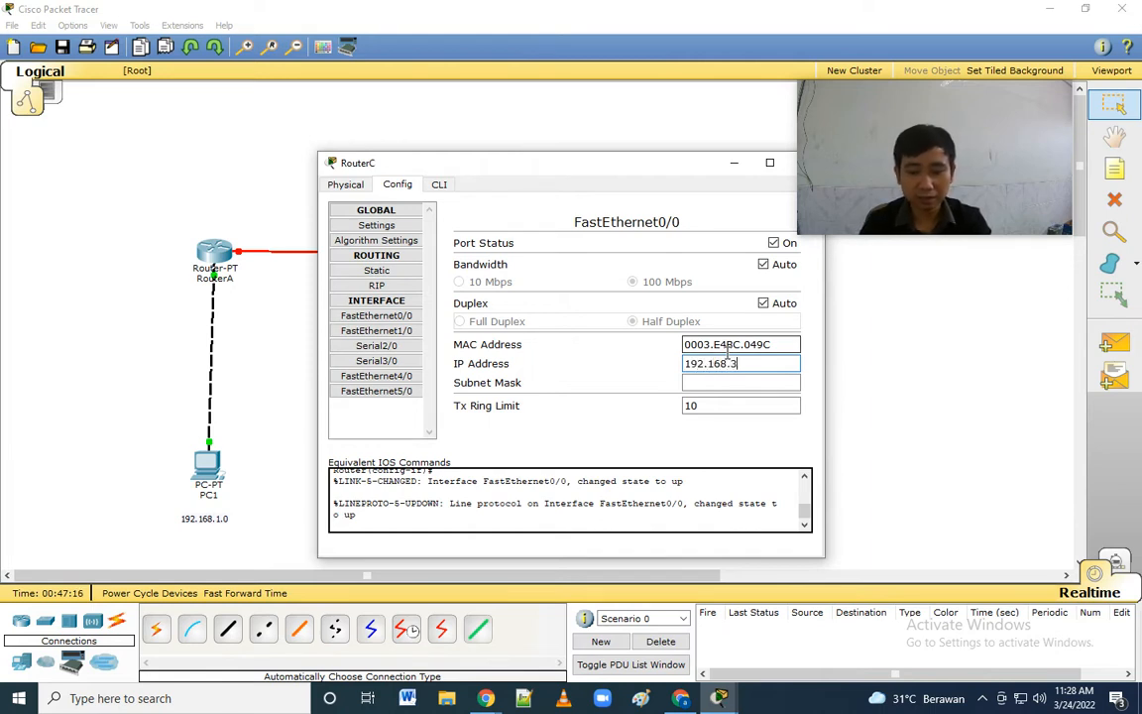
{"action": "left_click", "coordinate": [706, 383]}
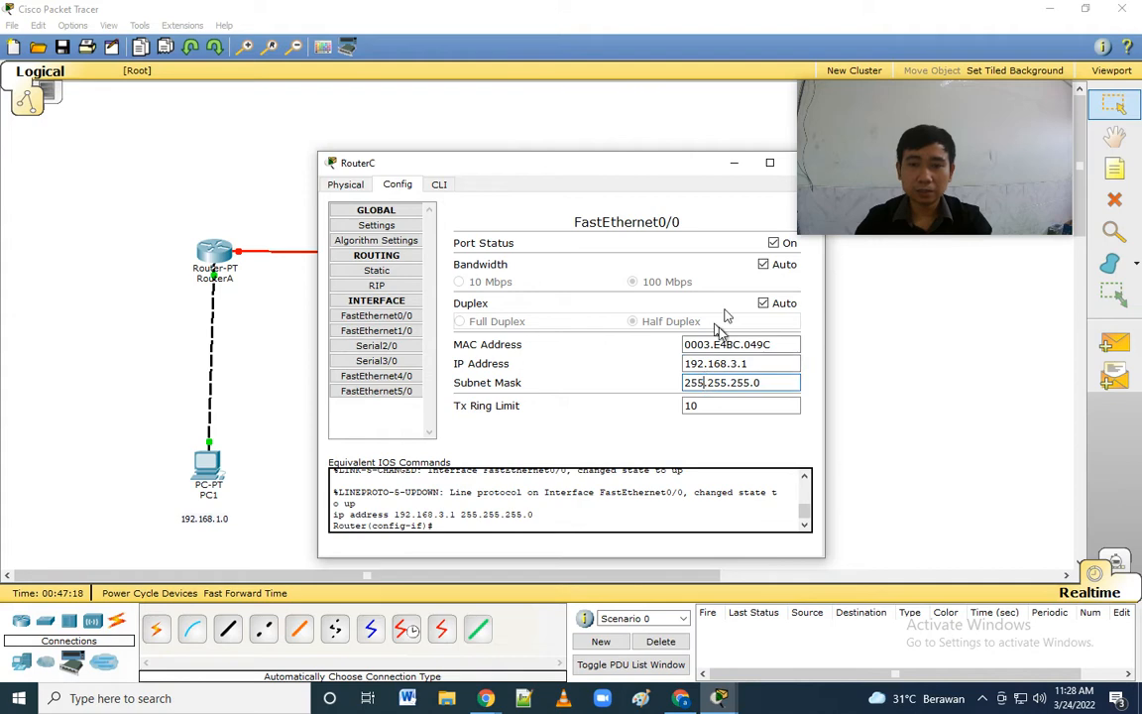
{"action": "left_click_drag", "start_coordinate": [592, 164], "coordinate": [532, 173]}
{"action": "left_click", "coordinate": [670, 162]}
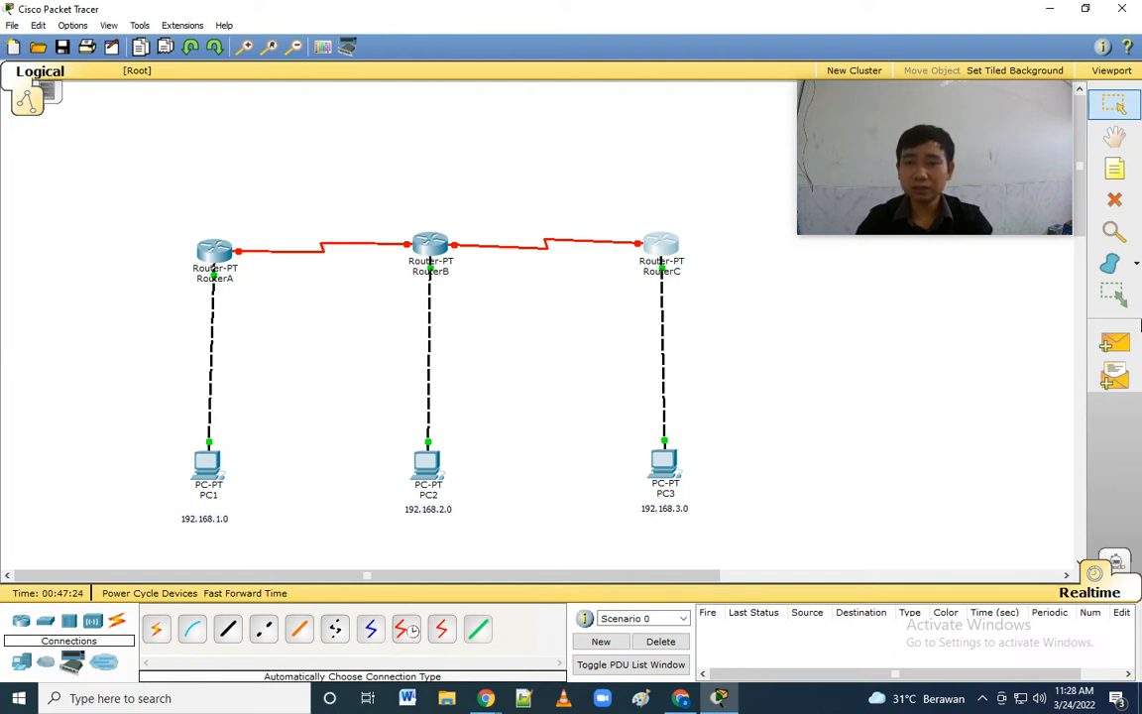
Try to send a simple PDU from RouterA to PC1.
{"action": "left_click", "coordinate": [1128, 345]}
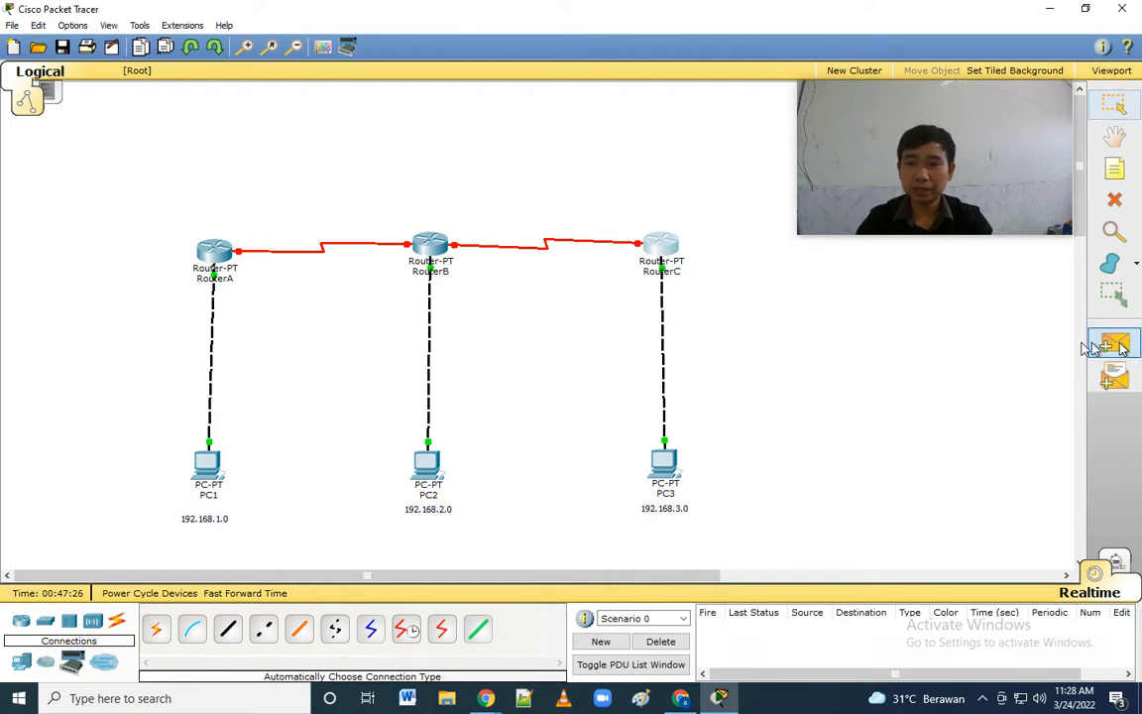
{"action": "left_click", "coordinate": [209, 257]}
{"action": "left_click", "coordinate": [205, 464]}
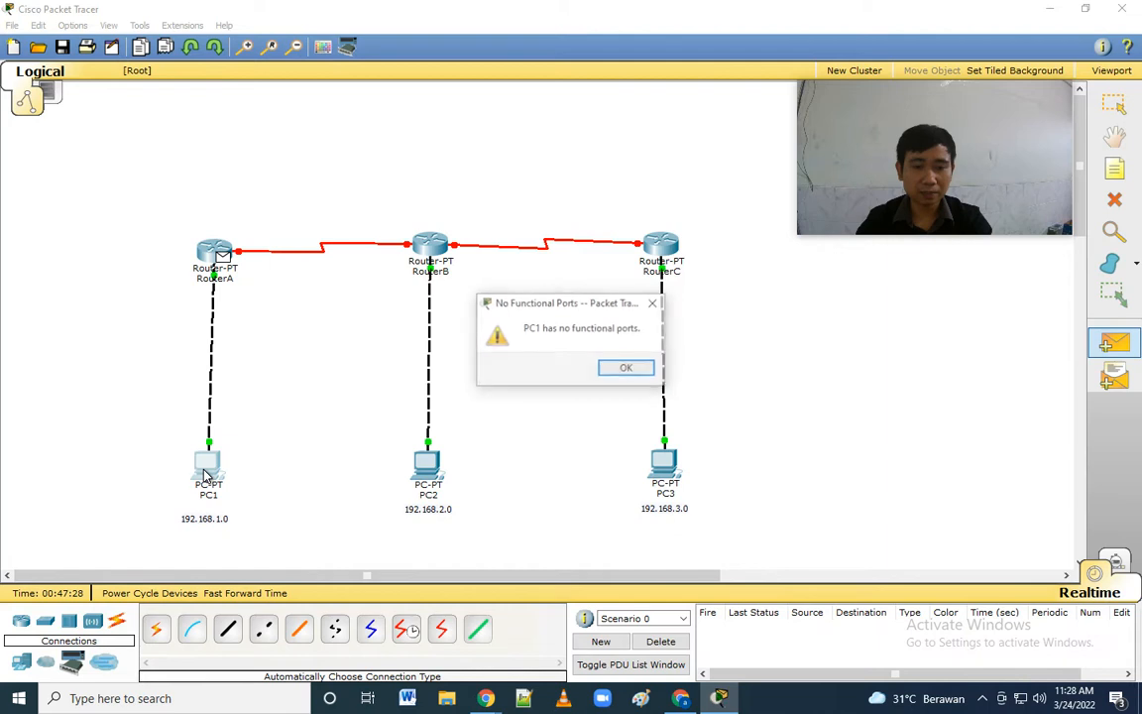
{"action": "left_click", "coordinate": [627, 369]}
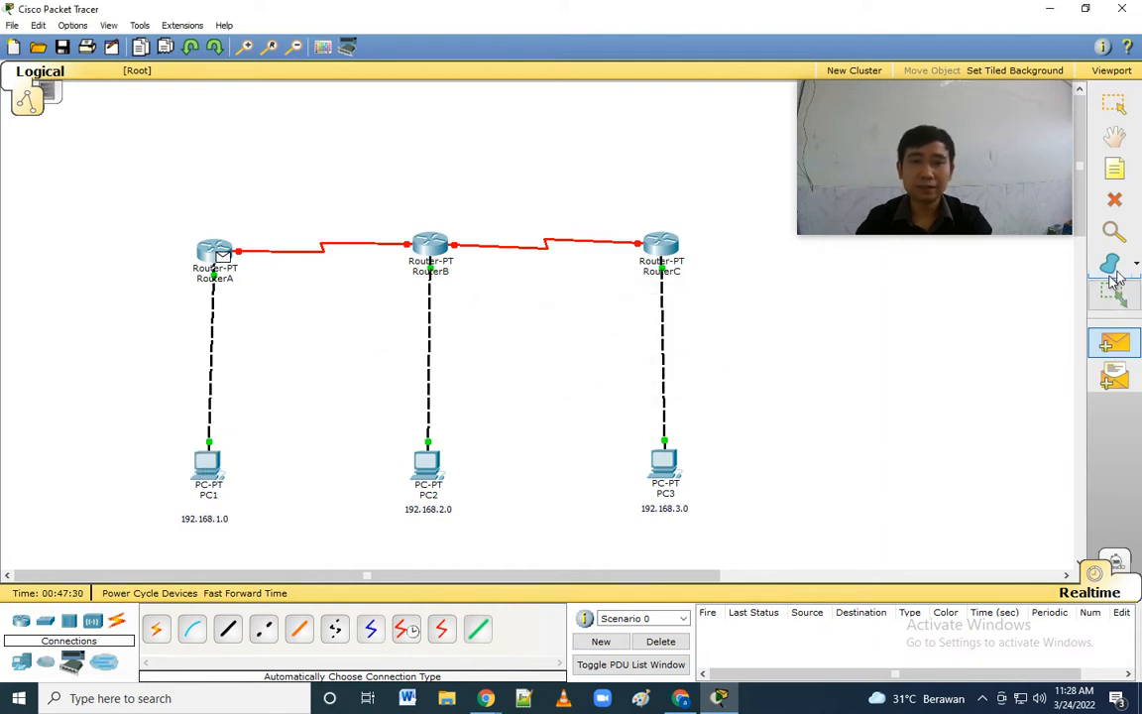
{"action": "left_click", "coordinate": [1115, 107]}
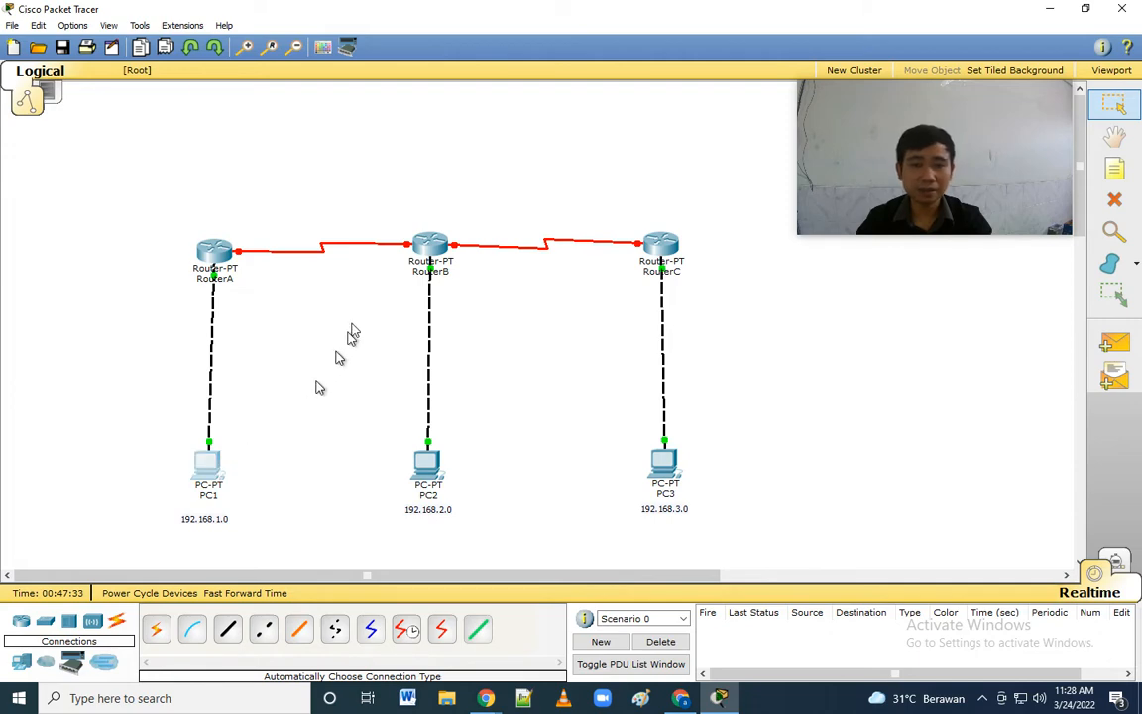
Give PC1 the static IP address 192.168.1.2, subnet mask 255.255.255.0 and default gateway 192.168.1.1.
{"action": "left_click", "coordinate": [211, 462]}
{"action": "left_click", "coordinate": [446, 188]}
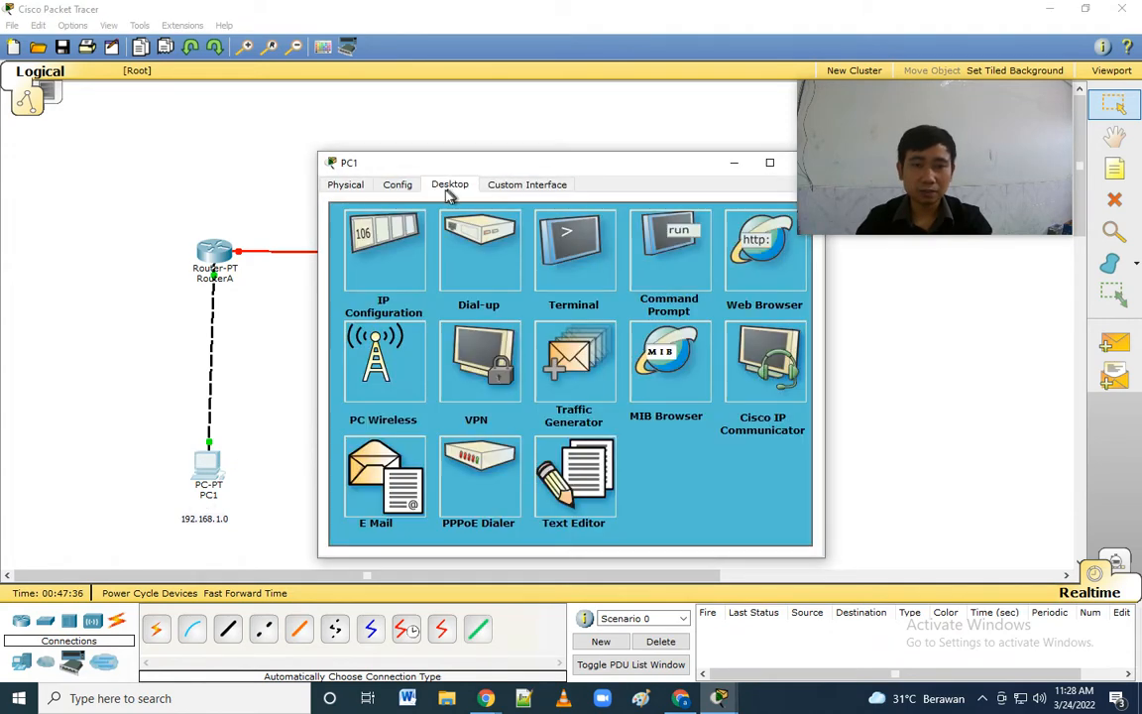
{"action": "left_click", "coordinate": [376, 261]}
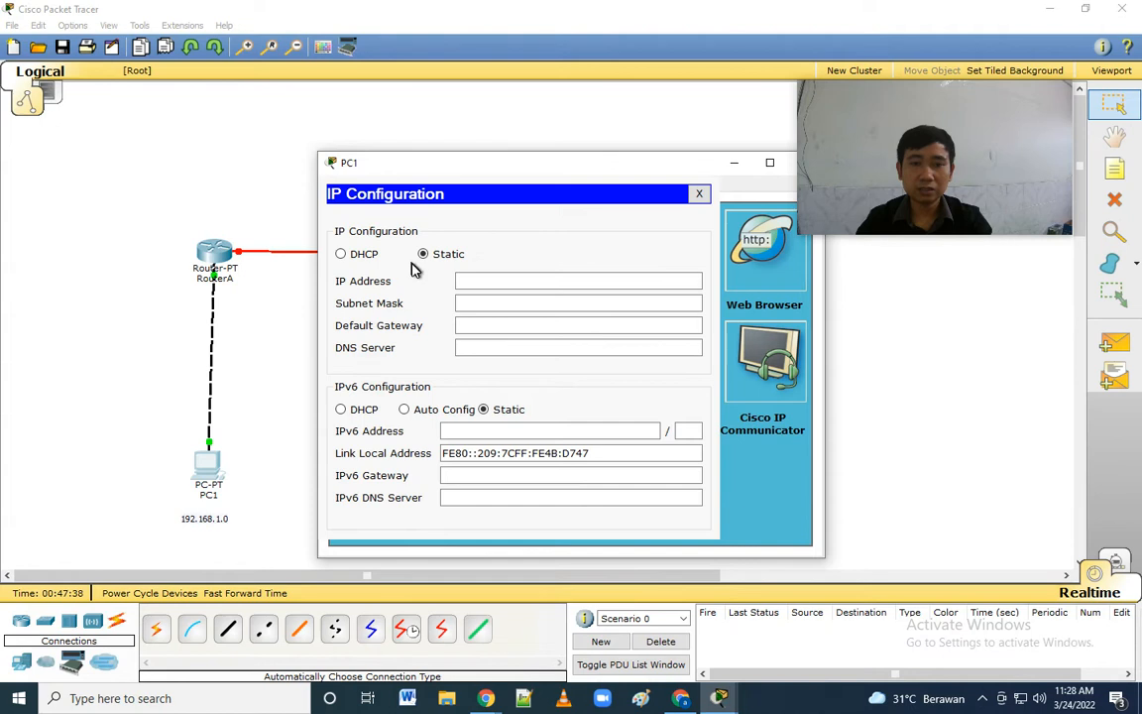
{"action": "left_click", "coordinate": [483, 282]}
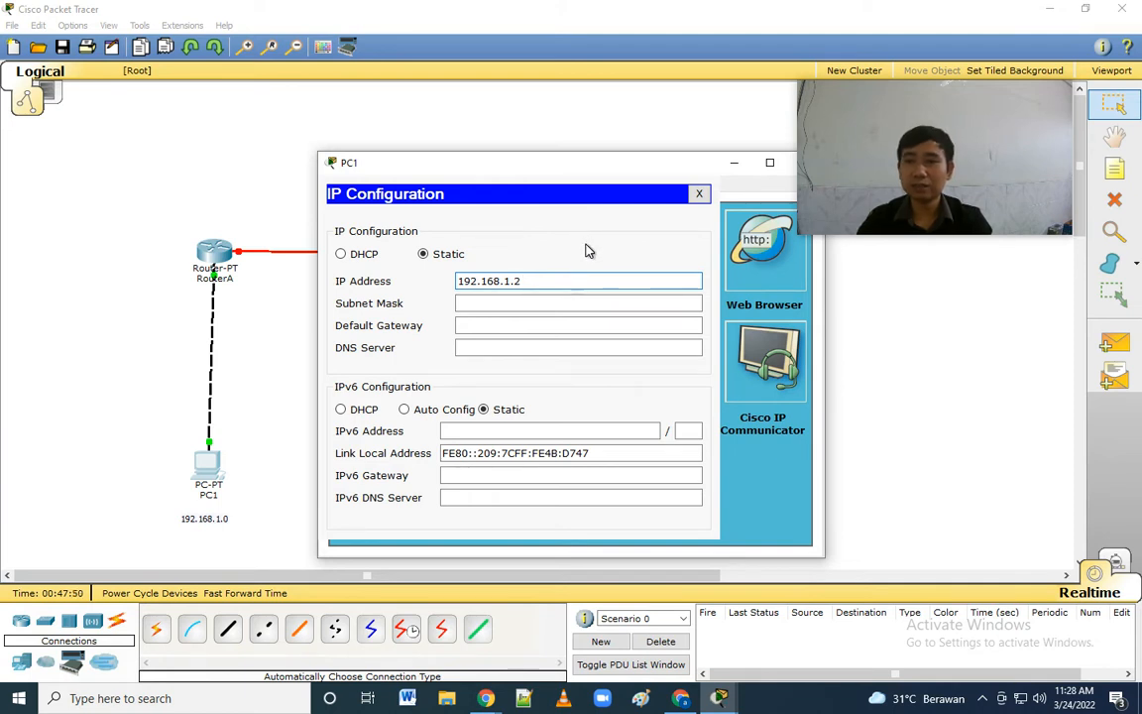
{"action": "left_click", "coordinate": [492, 304]}
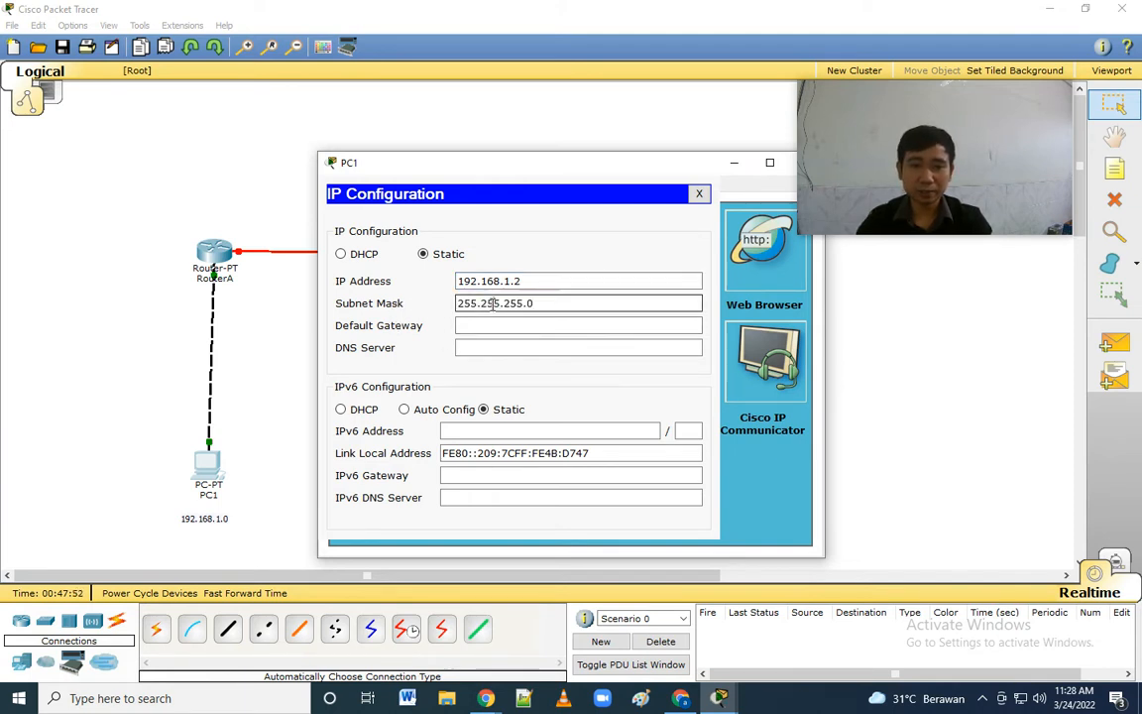
{"action": "left_click_drag", "start_coordinate": [546, 282], "coordinate": [441, 289]}
{"action": "left_click", "coordinate": [490, 322]}
{"action": "key", "text": "ctrl+v"}
{"action": "type", "text": "1"}
{"action": "left_click_drag", "start_coordinate": [668, 173], "coordinate": [583, 163]}
{"action": "left_click", "coordinate": [720, 150]}
Test the link by sending two simple PDUs in succession from RouterA to PC1.
{"action": "left_click", "coordinate": [1108, 344]}
{"action": "left_click", "coordinate": [215, 253]}
{"action": "left_click", "coordinate": [209, 466]}
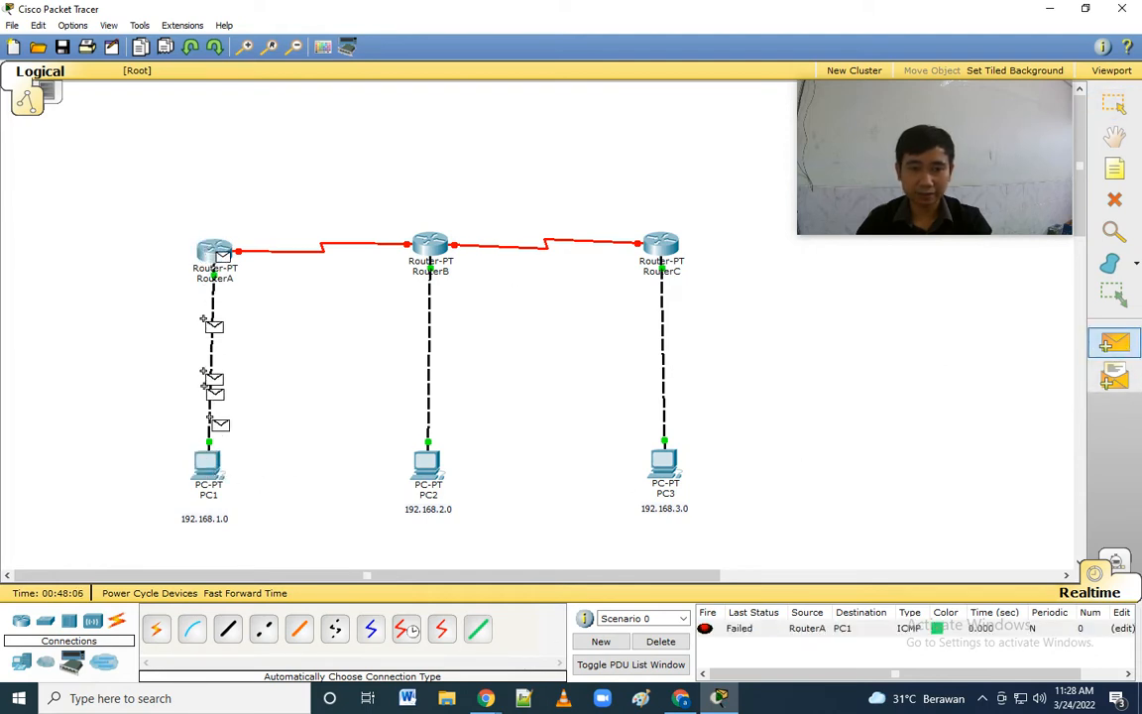
{"action": "left_click", "coordinate": [212, 465]}
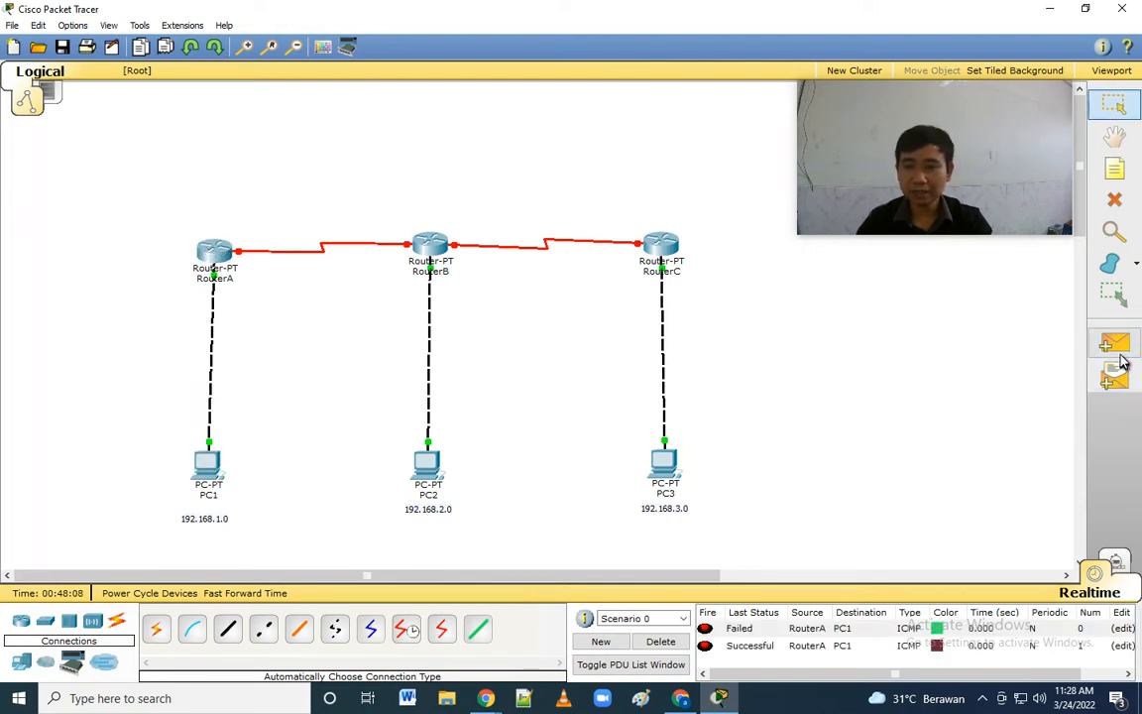
Send a simple PDU from PC1 to RouterA, then delete the scenario's PDU entries.
{"action": "left_click", "coordinate": [1117, 350]}
{"action": "left_click", "coordinate": [207, 463]}
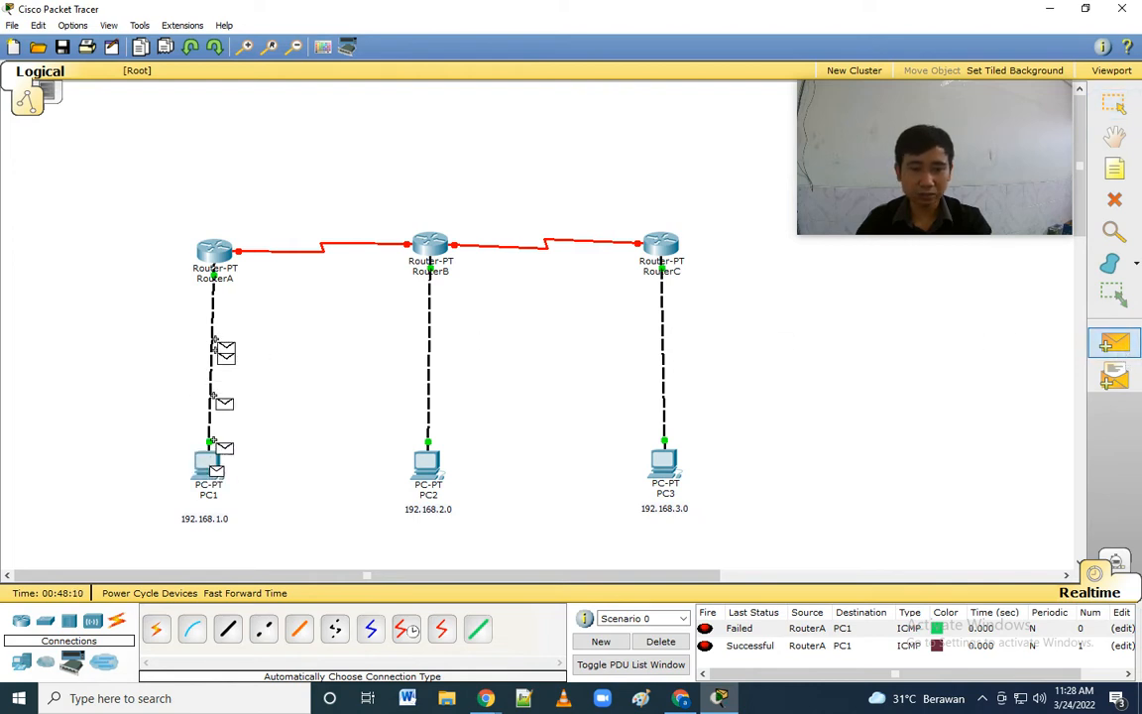
{"action": "left_click", "coordinate": [214, 251]}
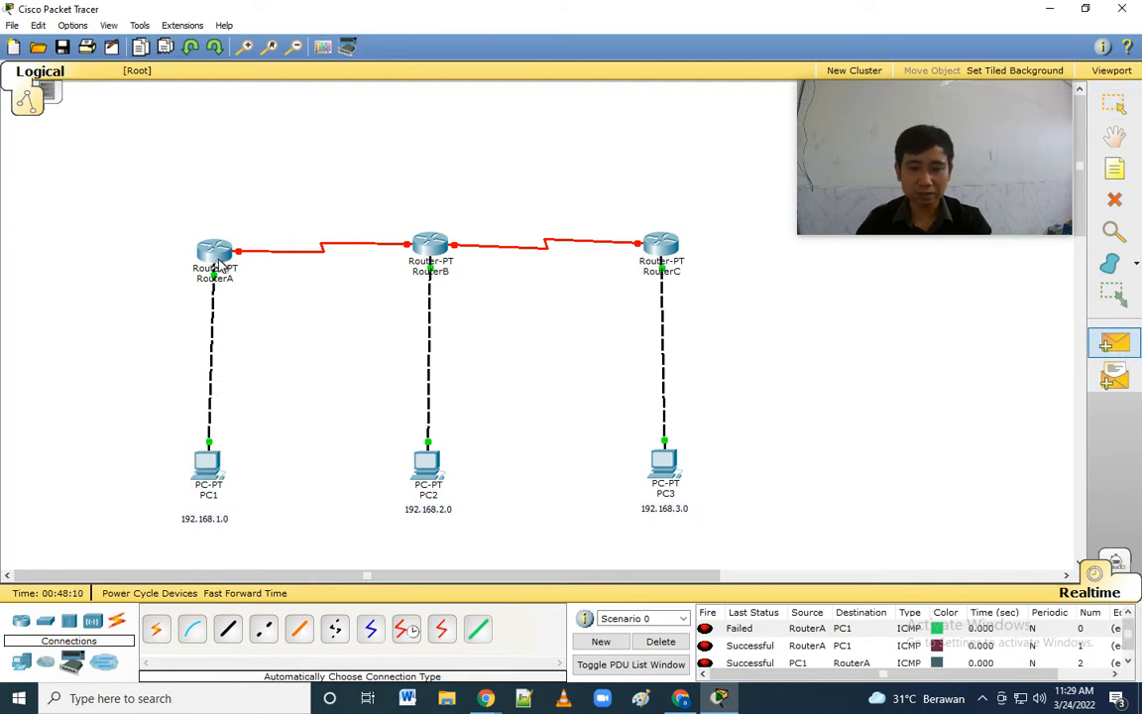
{"action": "left_click", "coordinate": [671, 645]}
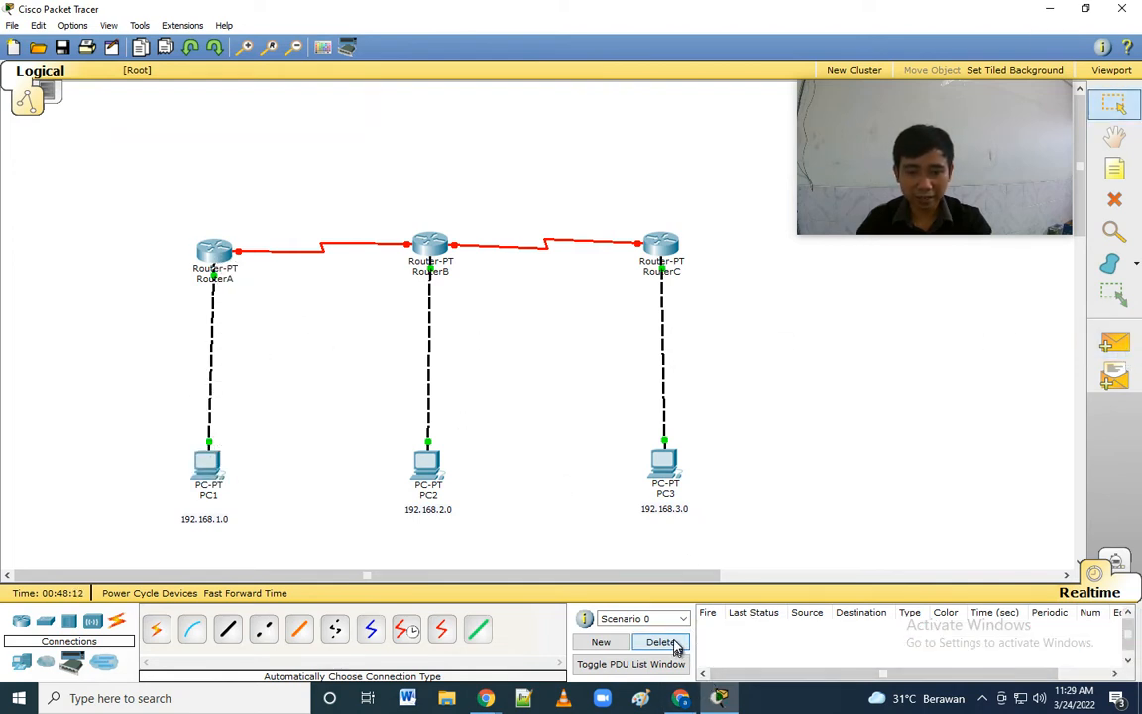
Open PC2's IP configuration and set its static IP address to 192.168.2.2.
{"action": "left_click", "coordinate": [428, 472]}
{"action": "left_click", "coordinate": [396, 184]}
{"action": "left_click", "coordinate": [449, 184]}
{"action": "left_click", "coordinate": [376, 236]}
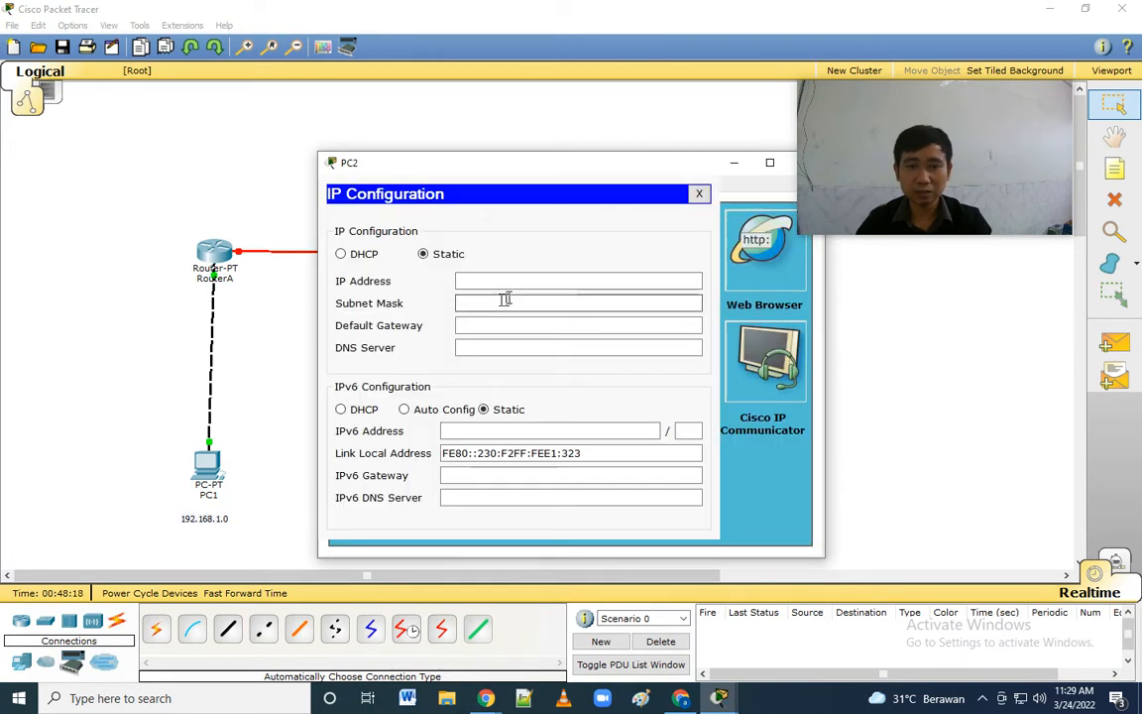
{"action": "left_click", "coordinate": [487, 281]}
{"action": "type", "text": "19"}
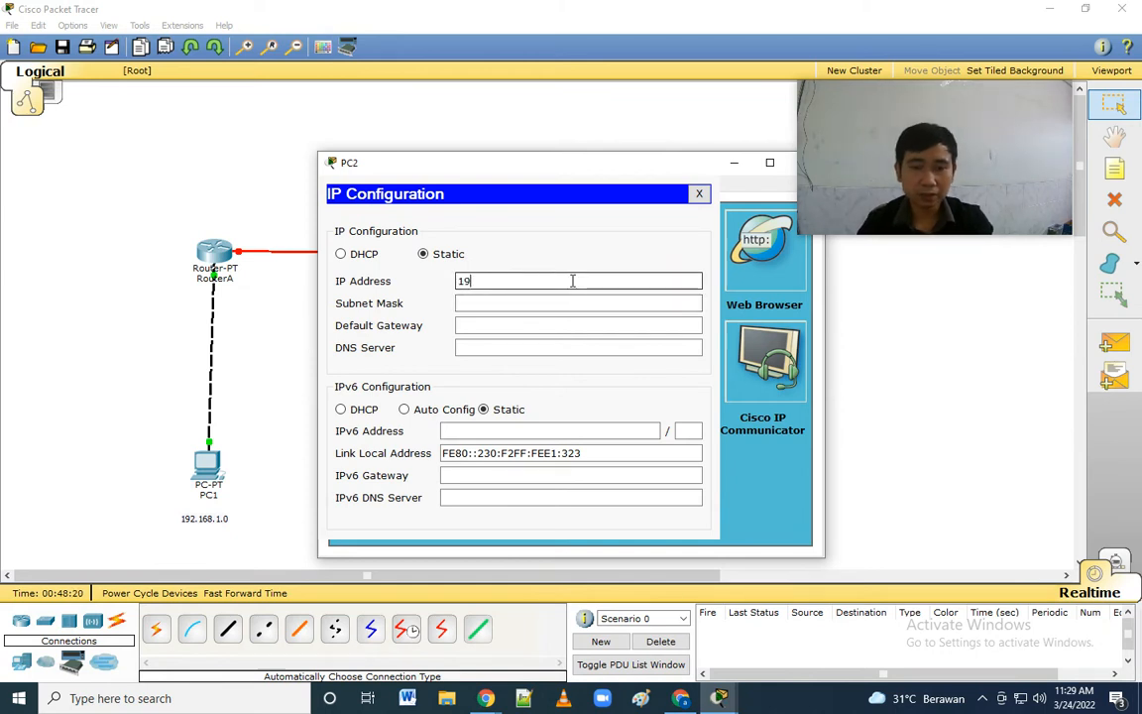
{"action": "type", "text": "2.168."}
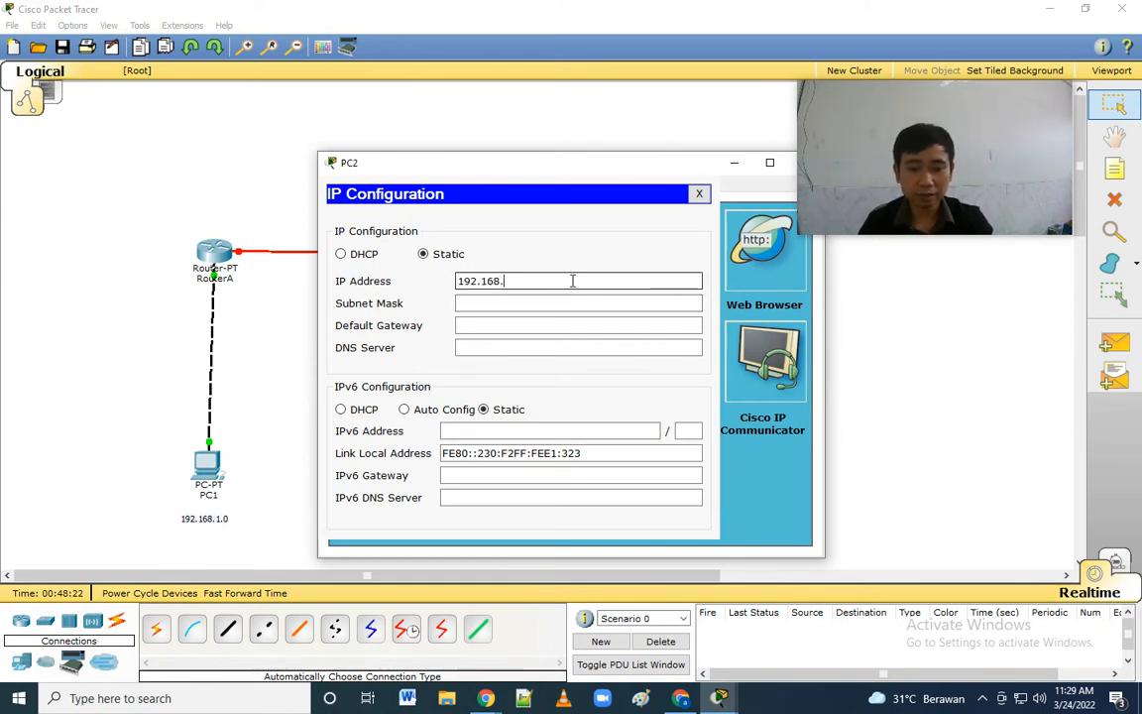
{"action": "type", "text": "2.2"}
Set PC2's subnet mask to 255.255.255.0 and default gateway to 192.168.2.1, then close its configuration window.
{"action": "double_click", "coordinate": [603, 286]}
{"action": "key", "text": "ctrl+c"}
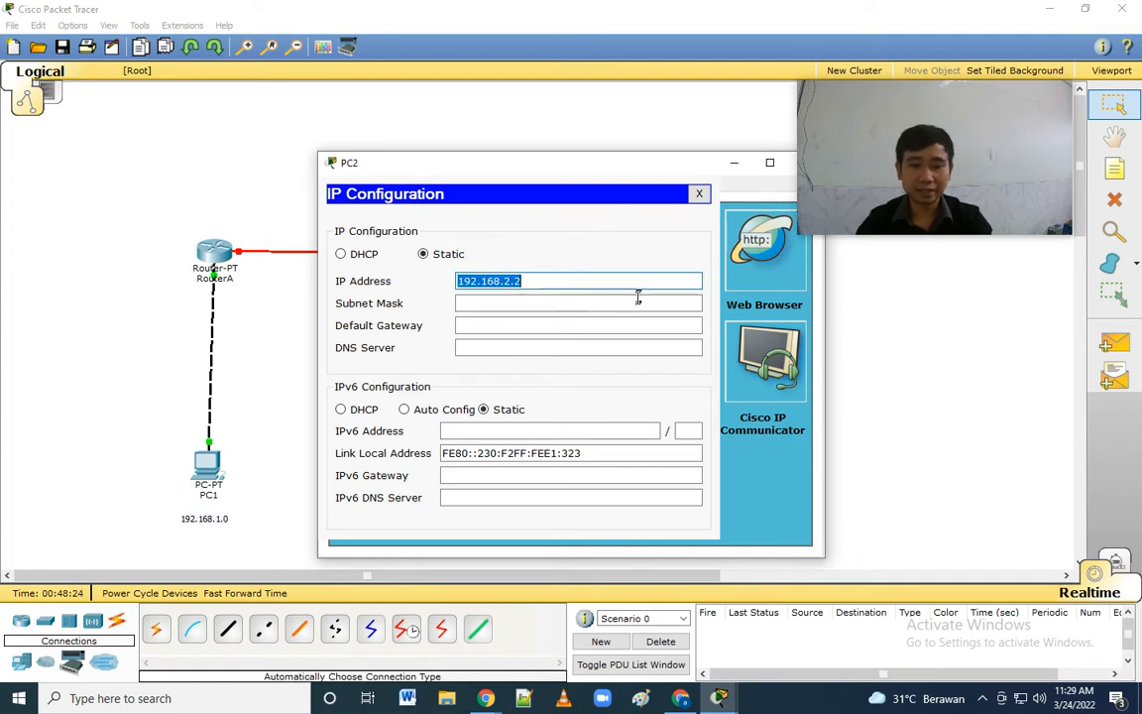
{"action": "left_click", "coordinate": [478, 304]}
{"action": "left_click", "coordinate": [477, 323]}
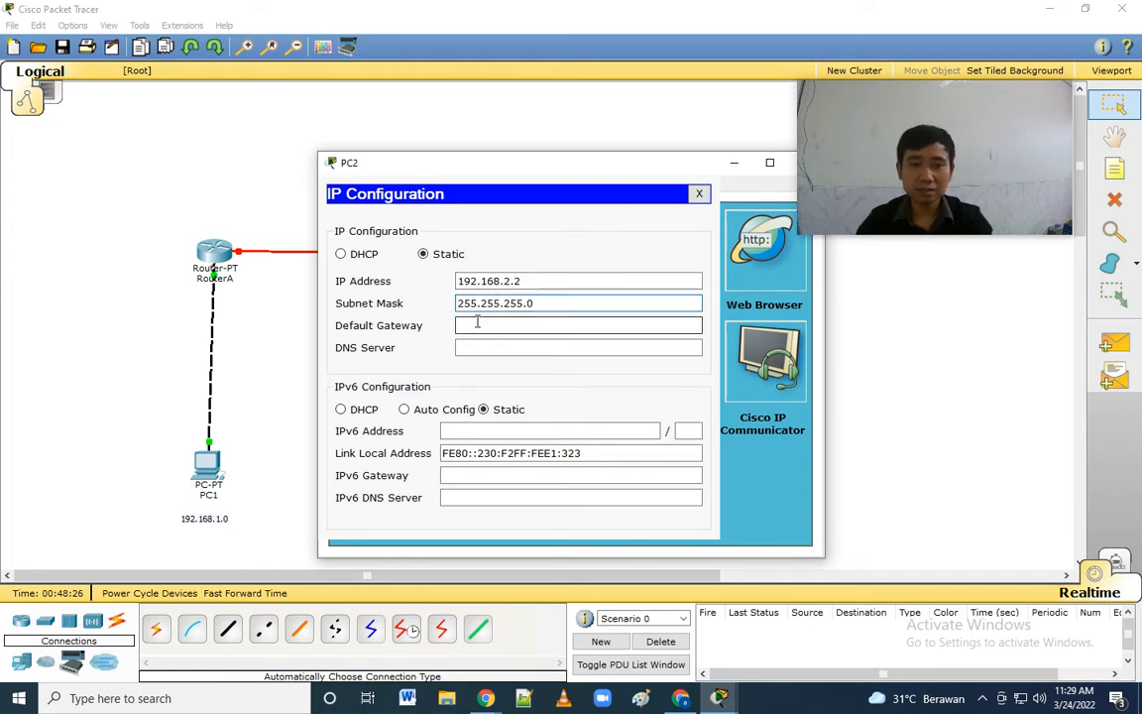
{"action": "key", "text": "ctrl+v"}
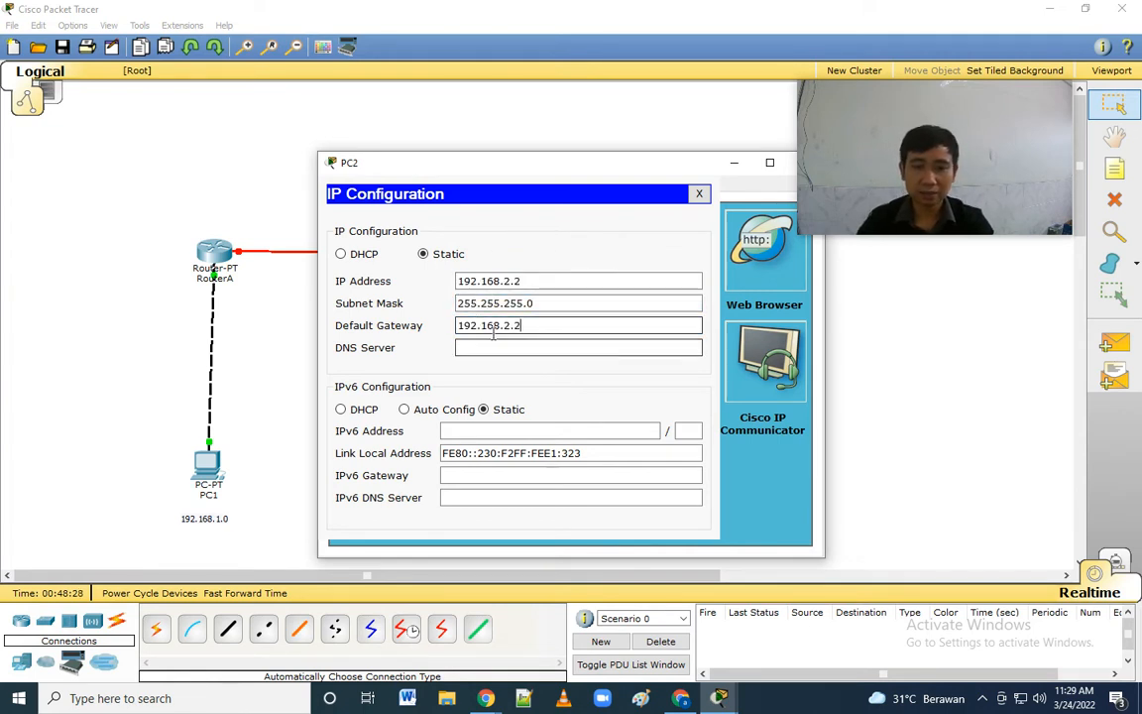
{"action": "key", "text": "BackSpace"}
{"action": "type", "text": "1"}
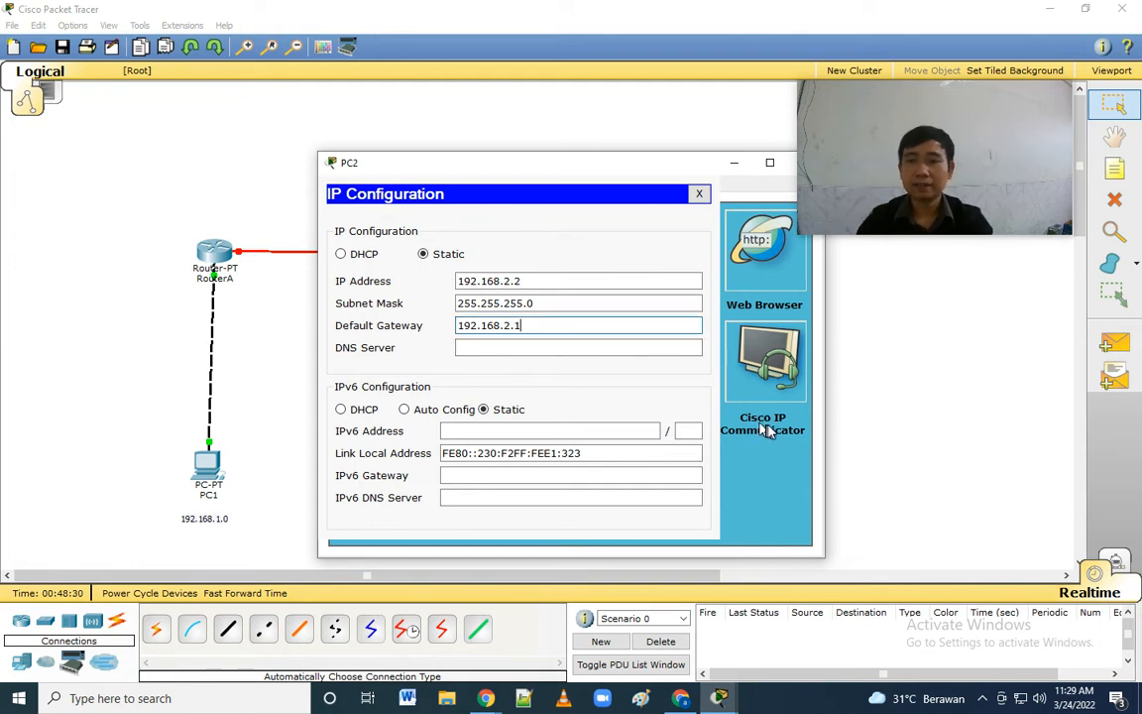
{"action": "left_click_drag", "start_coordinate": [689, 156], "coordinate": [614, 138]}
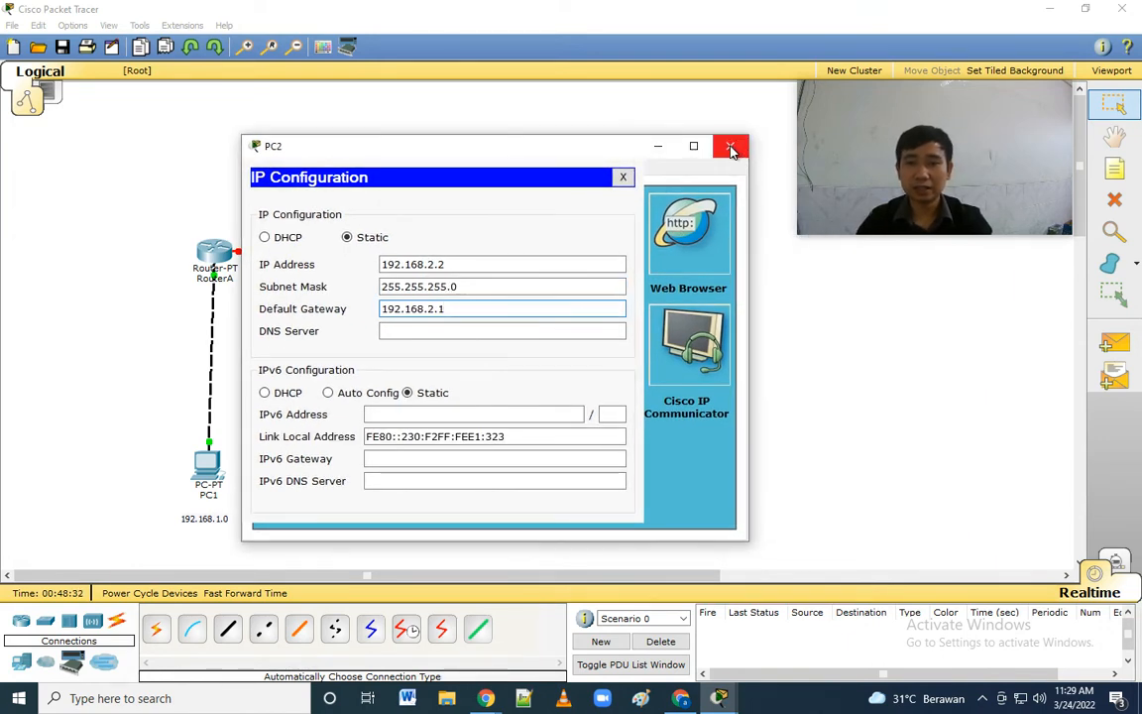
{"action": "left_click", "coordinate": [733, 148]}
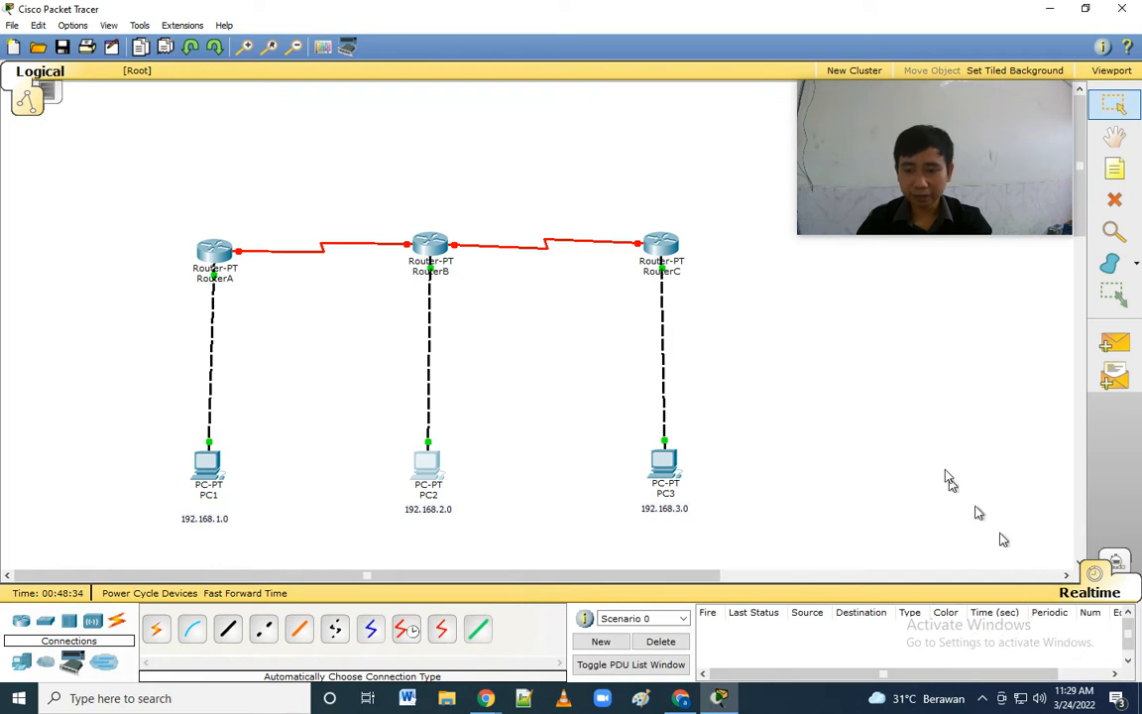
Test the link with two simple PDUs from RouterB to PC2, then delete the scenario's PDU entries.
{"action": "left_click", "coordinate": [1115, 343]}
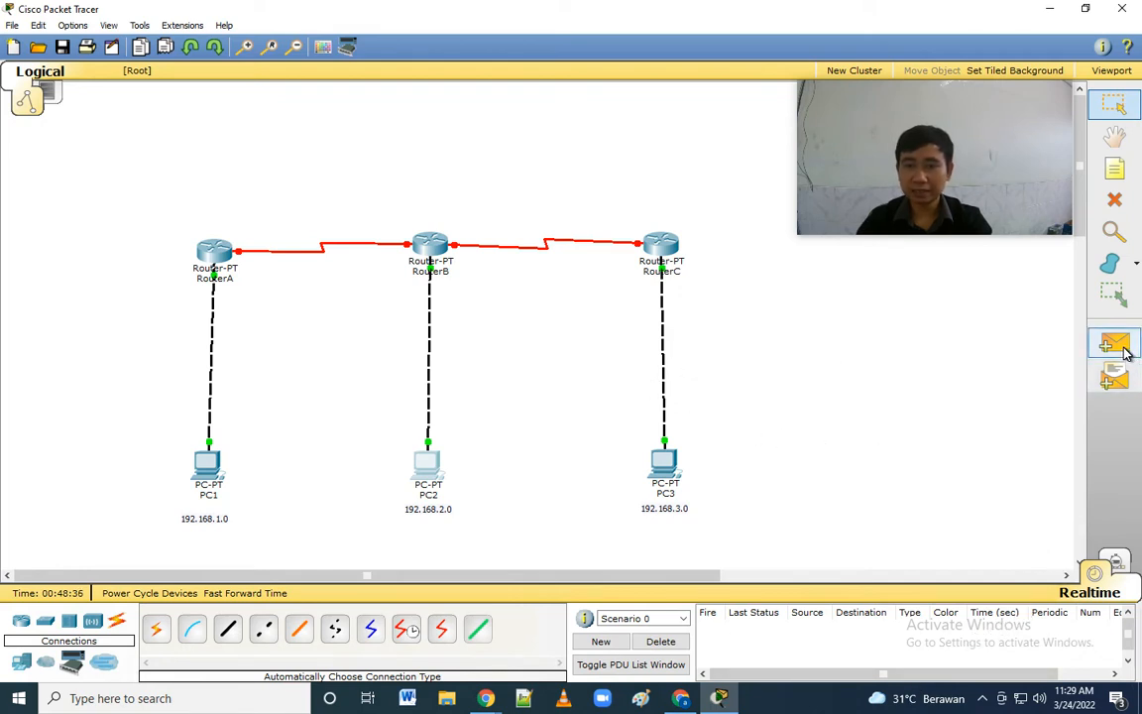
{"action": "left_click", "coordinate": [427, 240]}
{"action": "left_click", "coordinate": [426, 461]}
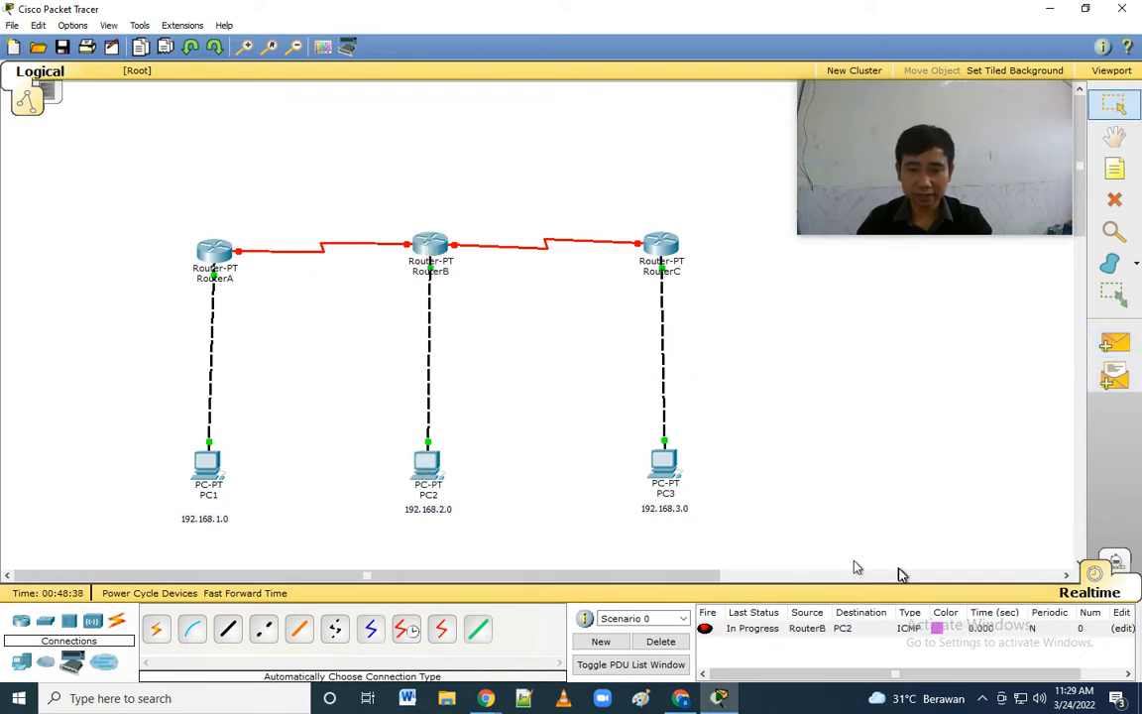
{"action": "left_click", "coordinate": [1115, 343]}
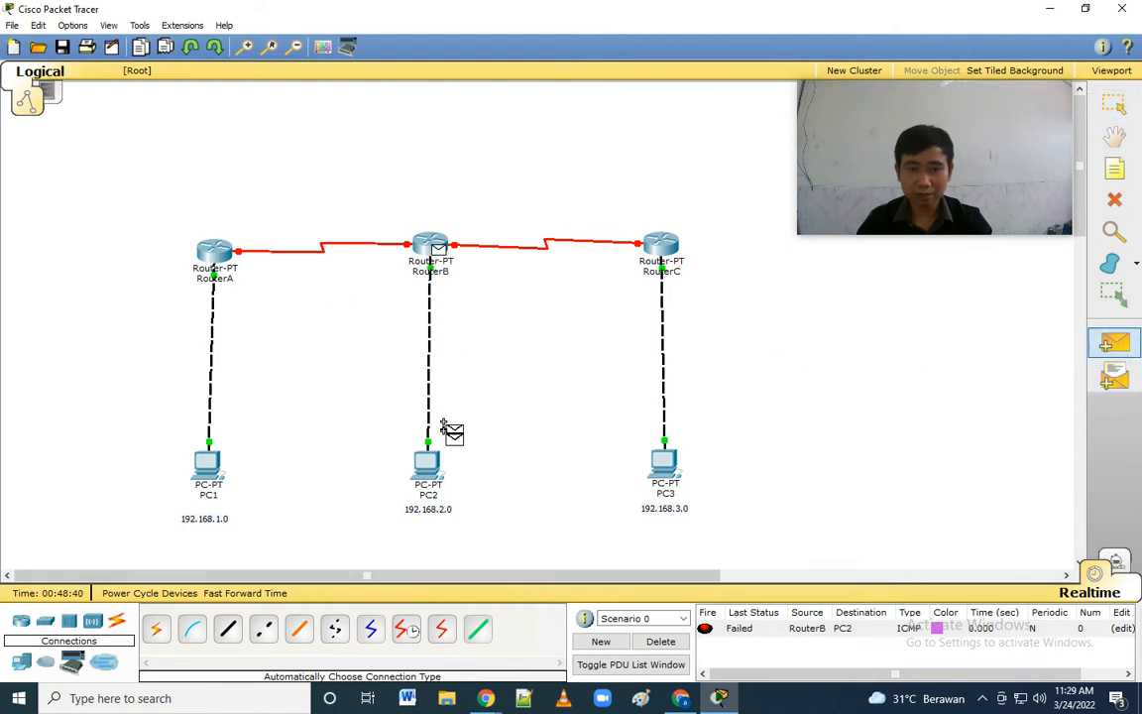
{"action": "left_click", "coordinate": [430, 466]}
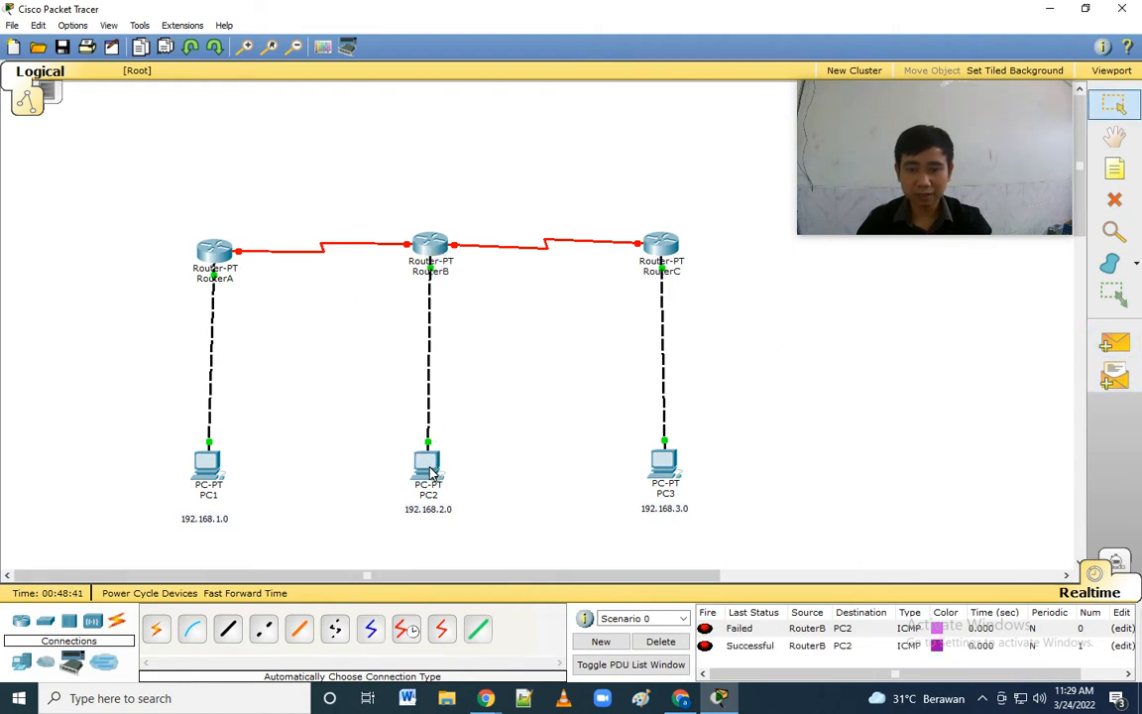
{"action": "left_click", "coordinate": [677, 644]}
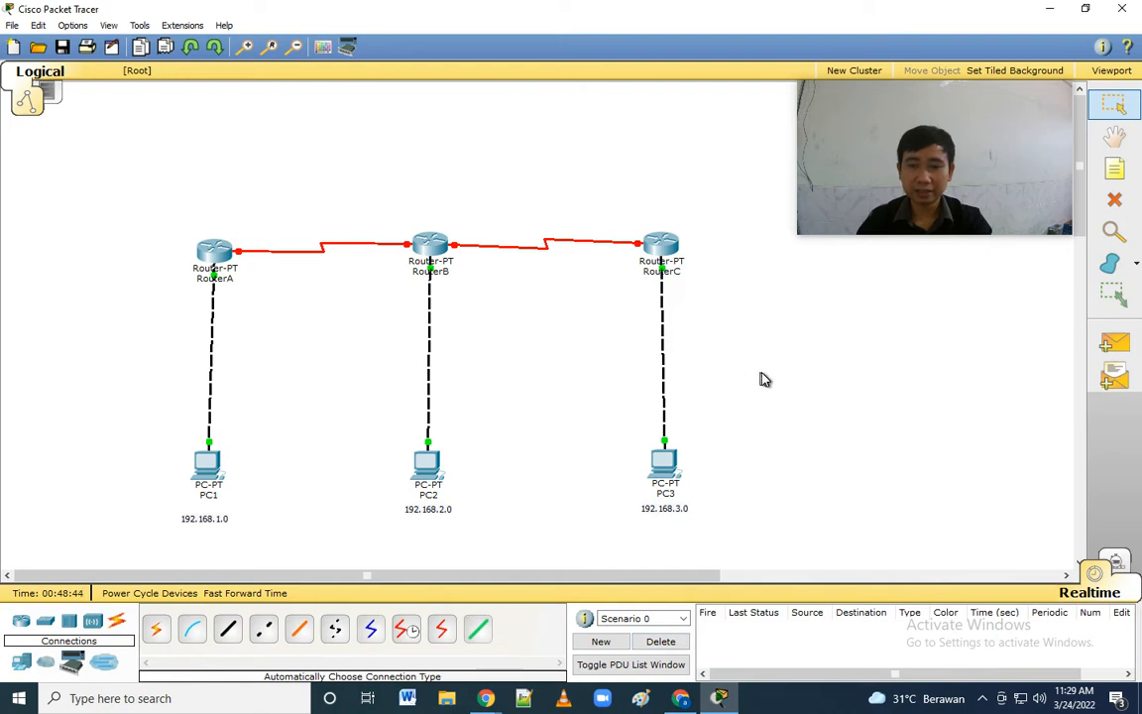
Open PC3's IP configuration and set its static IP address to 192.168.3.2.
{"action": "left_click", "coordinate": [666, 466]}
{"action": "left_click", "coordinate": [446, 182]}
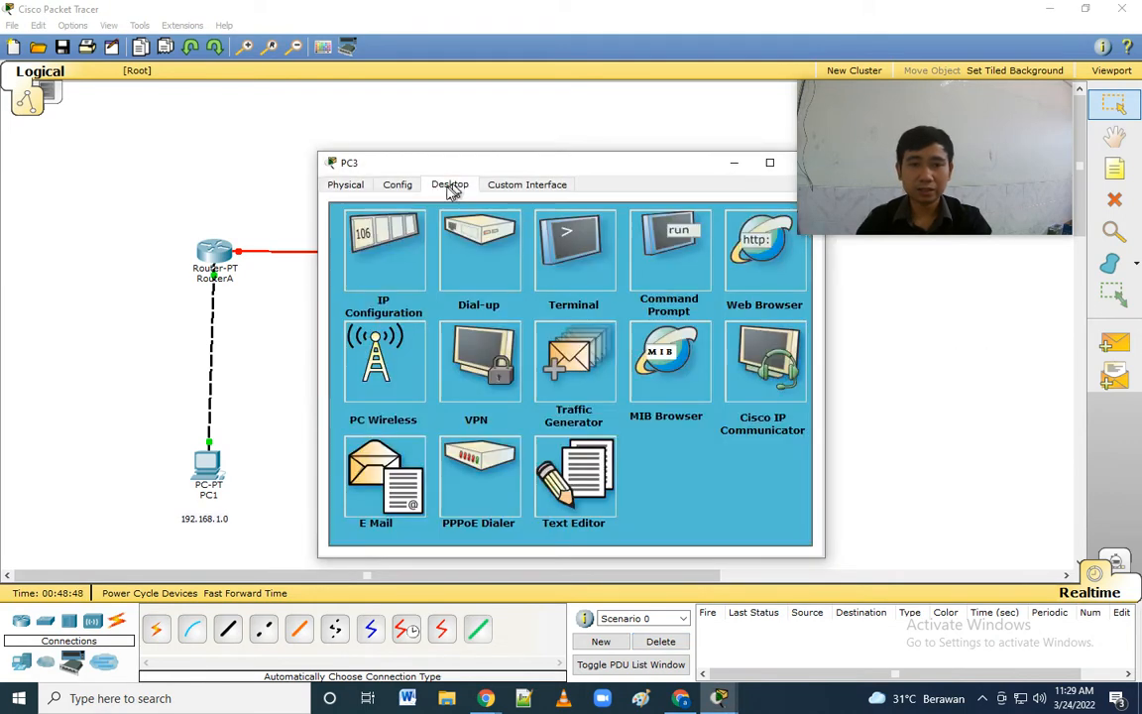
{"action": "left_click", "coordinate": [334, 241]}
{"action": "left_click", "coordinate": [472, 280]}
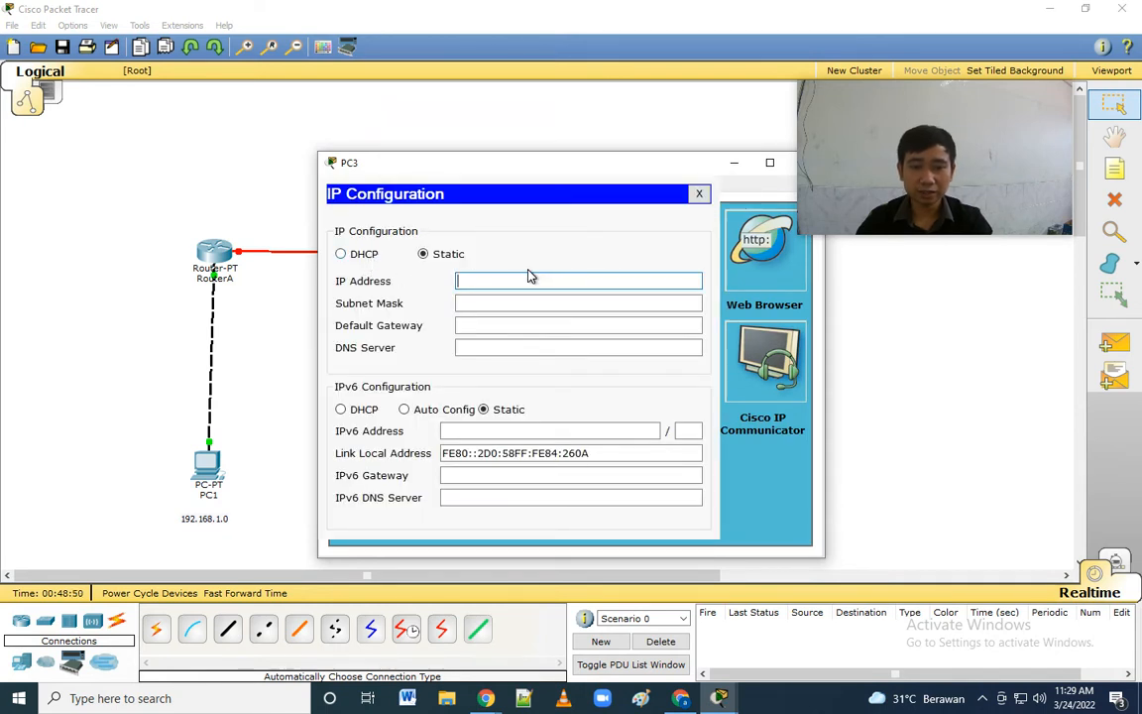
{"action": "type", "text": "192.1"}
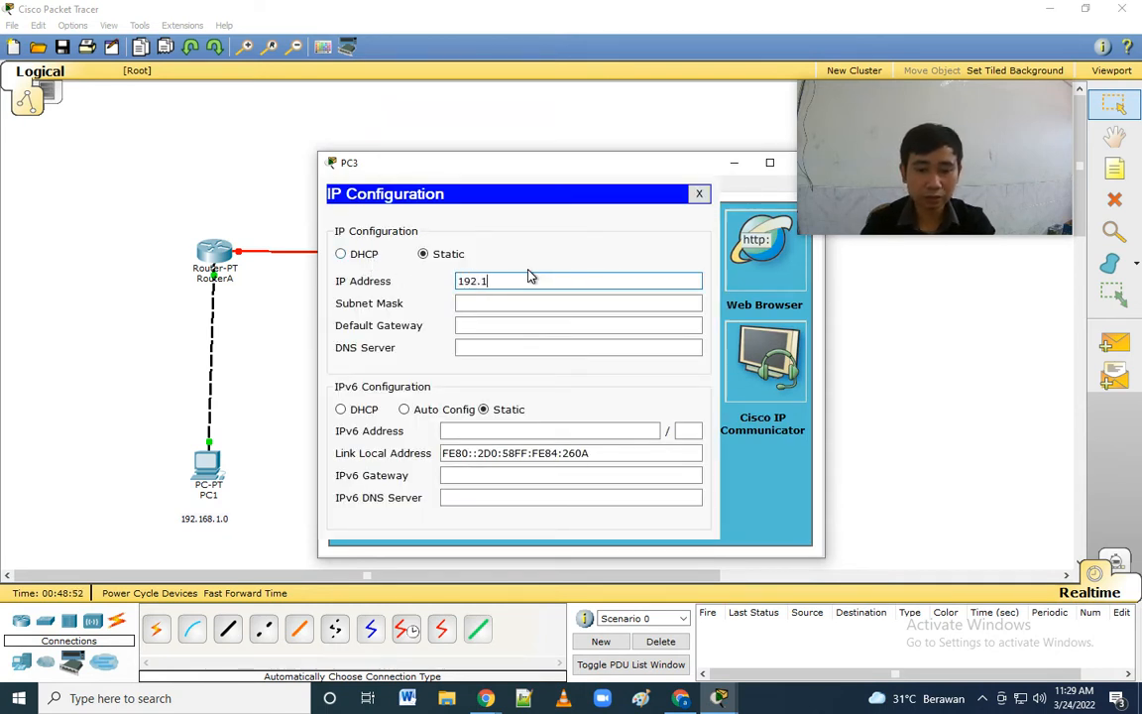
{"action": "type", "text": "68.3.2"}
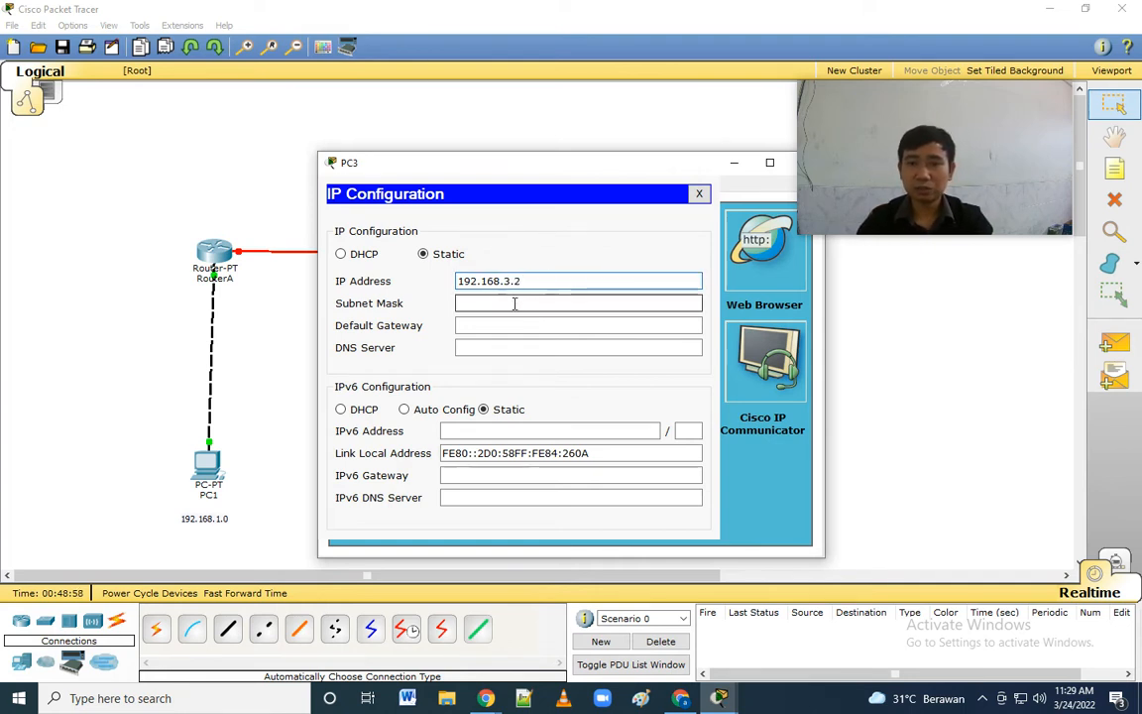
Set PC3's subnet mask to 255.255.255.0 and default gateway to 192.168.3.1, then close its configuration window.
{"action": "left_click", "coordinate": [515, 304]}
{"action": "left_click", "coordinate": [518, 326]}
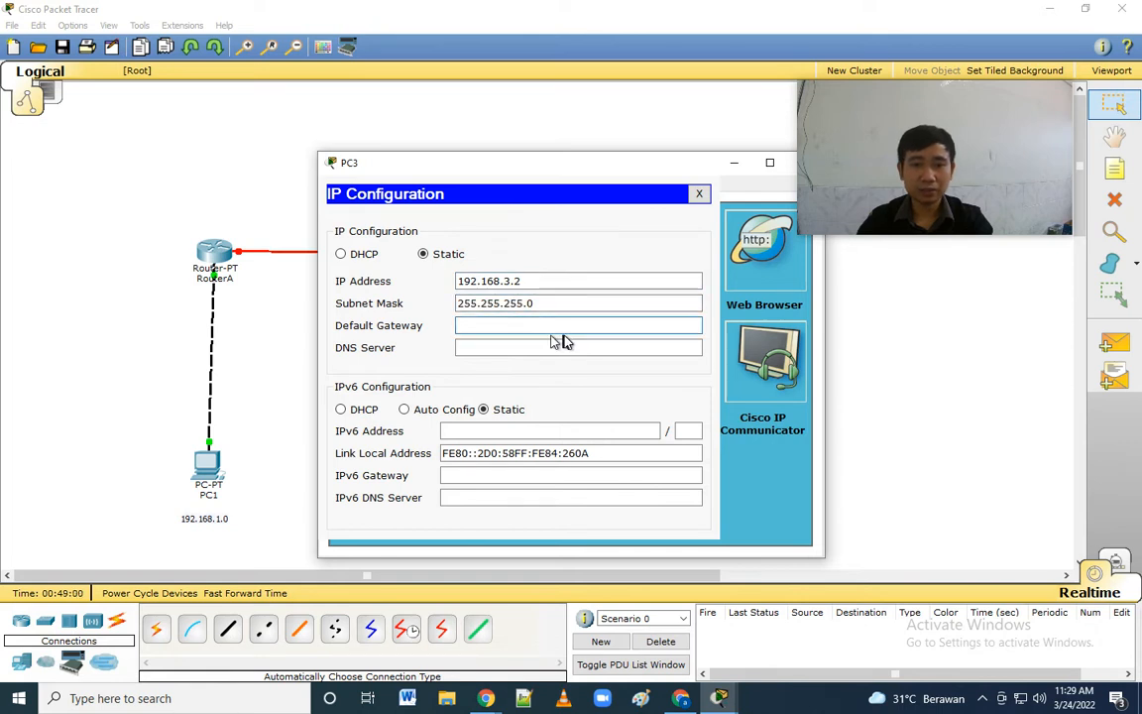
{"action": "double_click", "coordinate": [496, 281]}
{"action": "key", "text": "ctrl+c"}
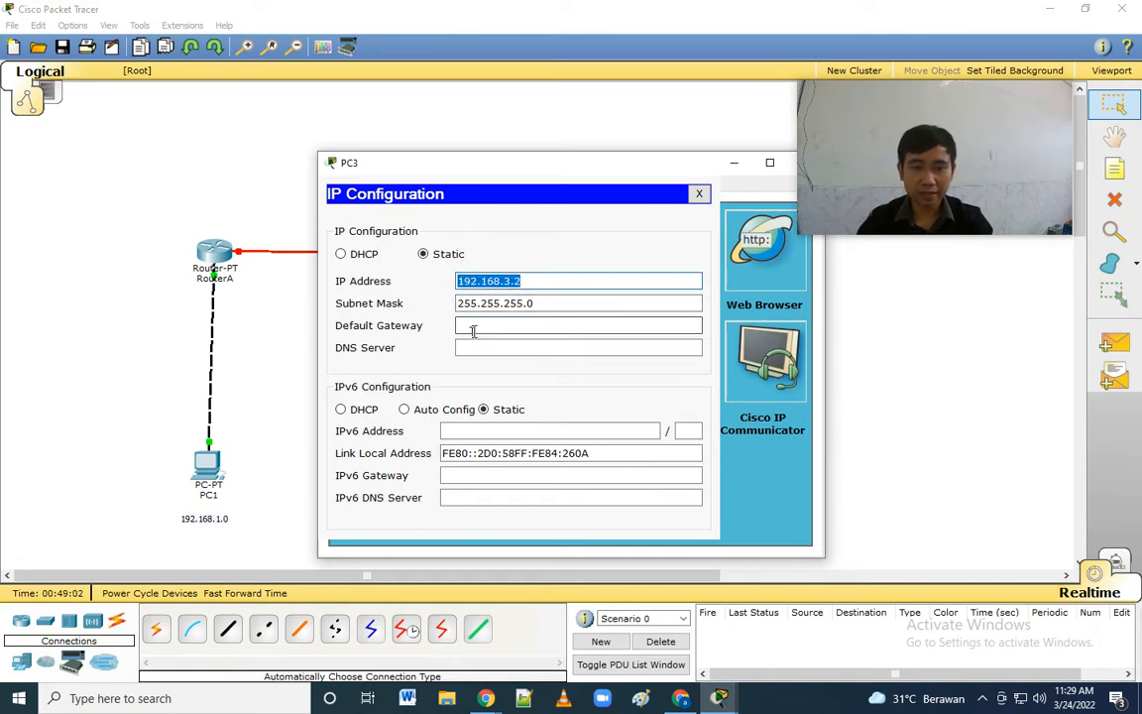
{"action": "left_click", "coordinate": [478, 325]}
{"action": "key", "text": "ctrl+v"}
{"action": "key", "text": "BackSpace"}
{"action": "type", "text": "1"}
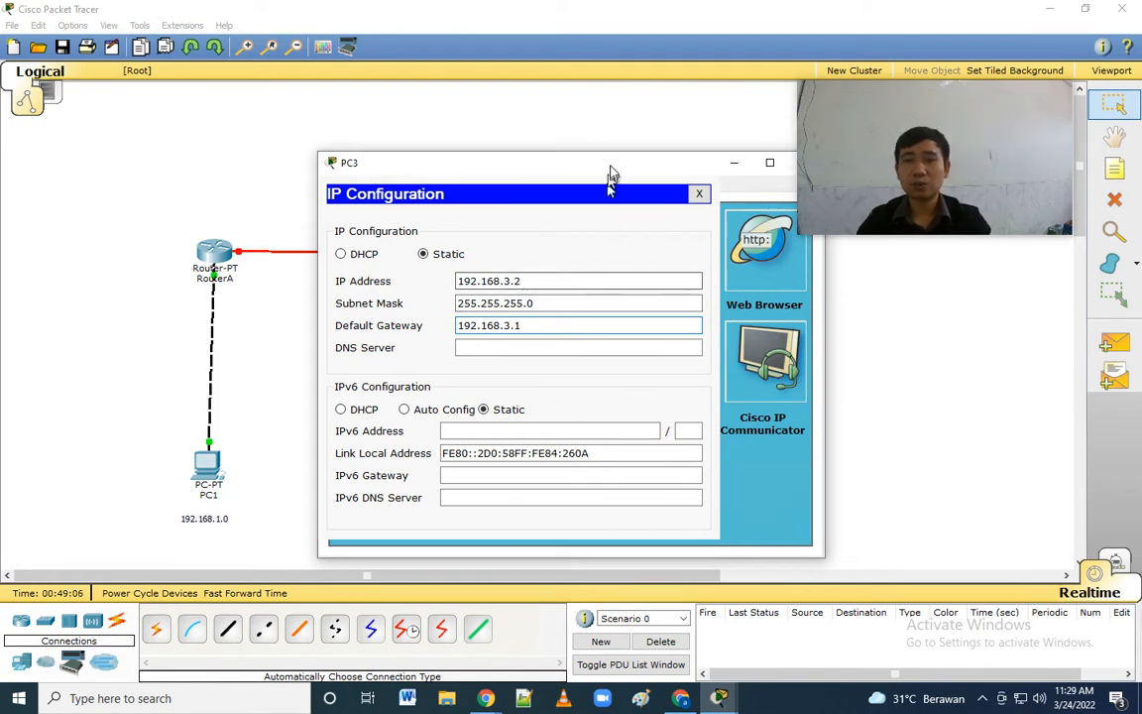
{"action": "left_click_drag", "start_coordinate": [610, 163], "coordinate": [515, 144]}
{"action": "left_click", "coordinate": [710, 142]}
Test the link with simple PDUs from PC3 to RouterC and from RouterC to PC3, then delete the PDU entries.
{"action": "left_click", "coordinate": [1115, 342]}
{"action": "left_click", "coordinate": [662, 458]}
{"action": "left_click", "coordinate": [661, 247]}
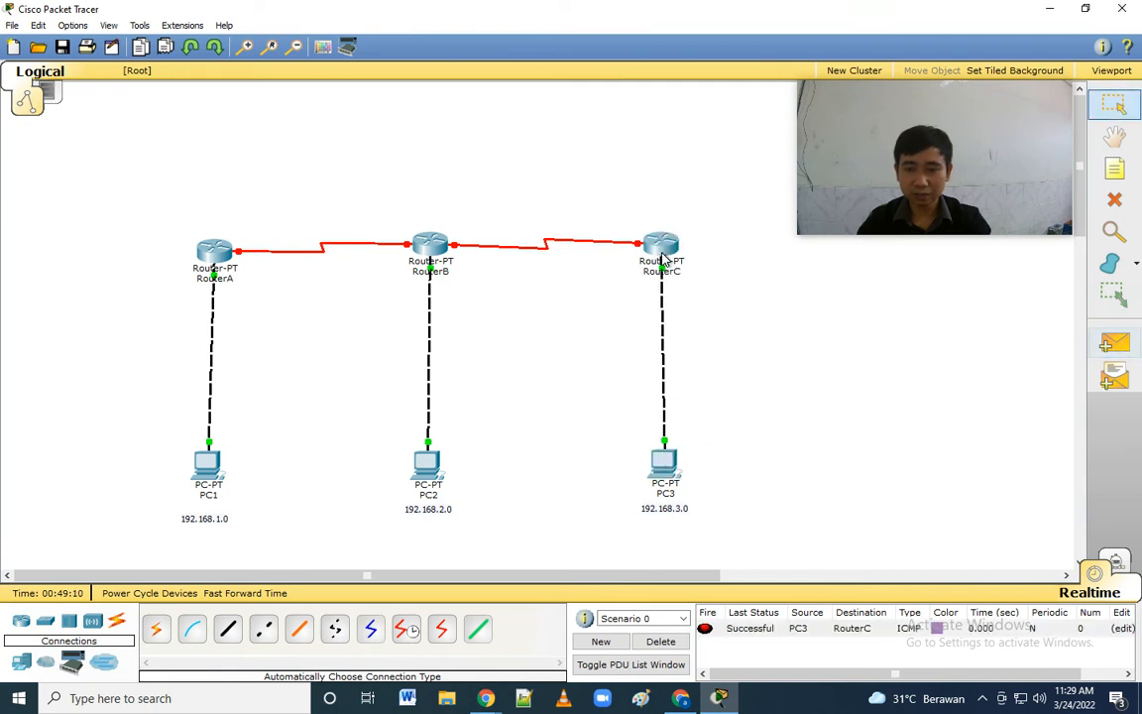
{"action": "left_click", "coordinate": [1114, 343]}
{"action": "left_click", "coordinate": [660, 247]}
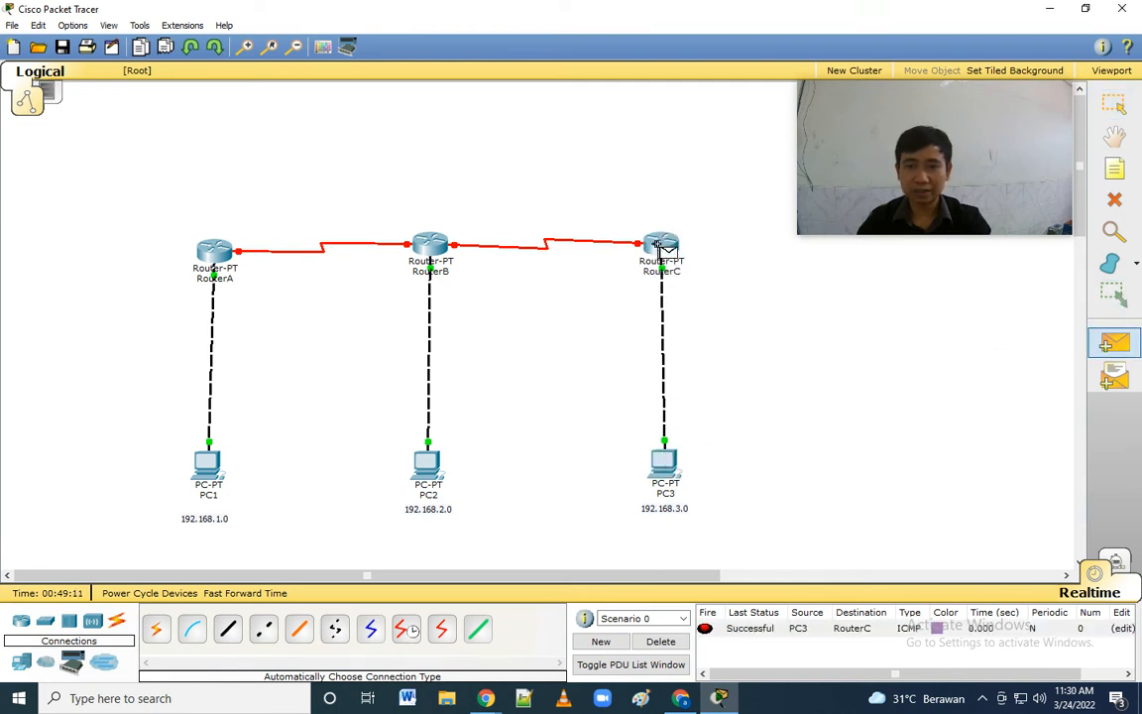
{"action": "left_click", "coordinate": [677, 464]}
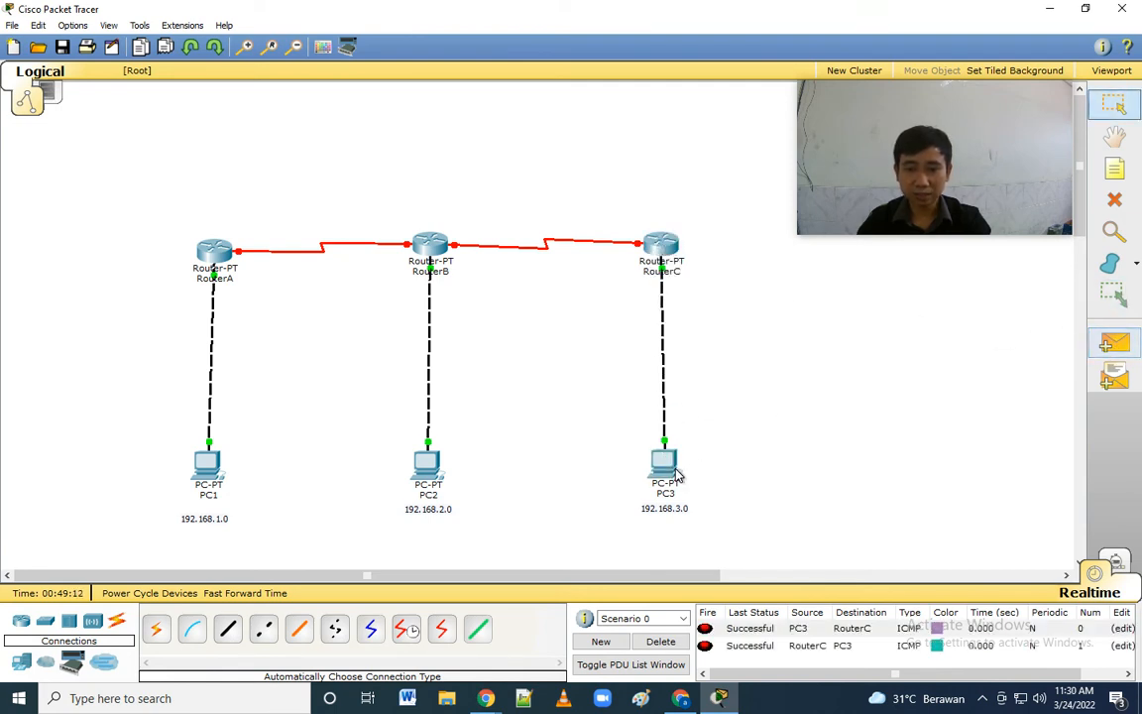
{"action": "left_click", "coordinate": [661, 641]}
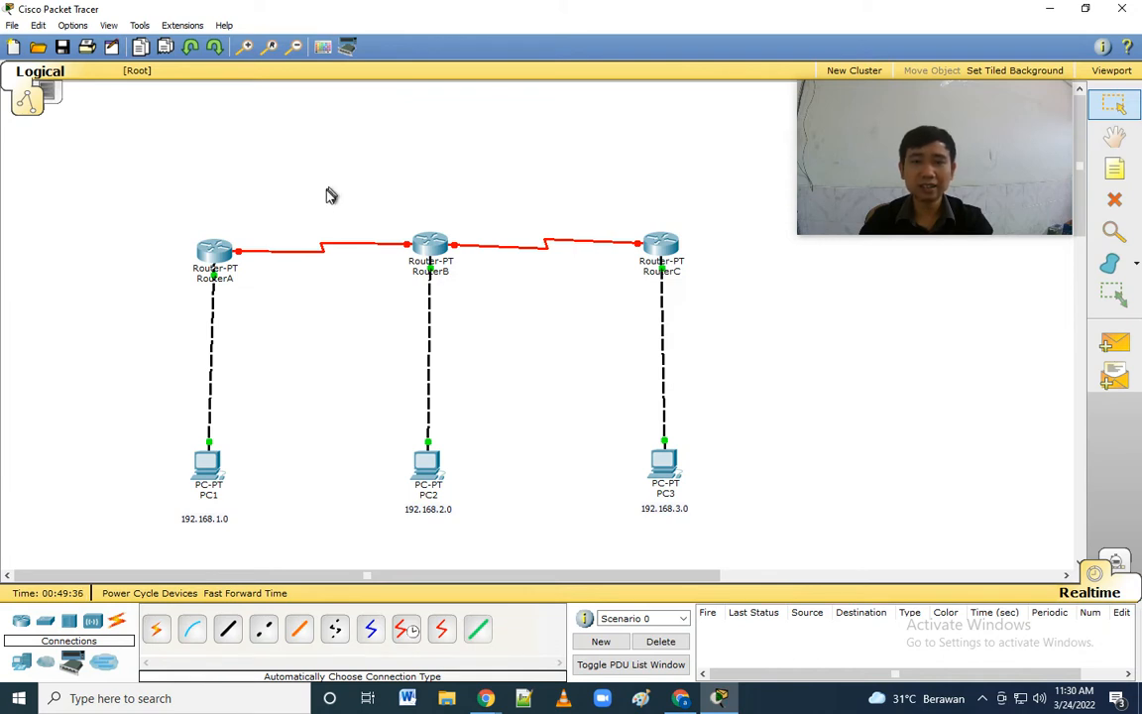
Turn on RouterA's Serial2/0 port and assign it IP address 192.168.4.1 with subnet mask 255.255.255.0, then close its configuration window.
{"action": "mouse_move", "coordinate": [323, 258]}
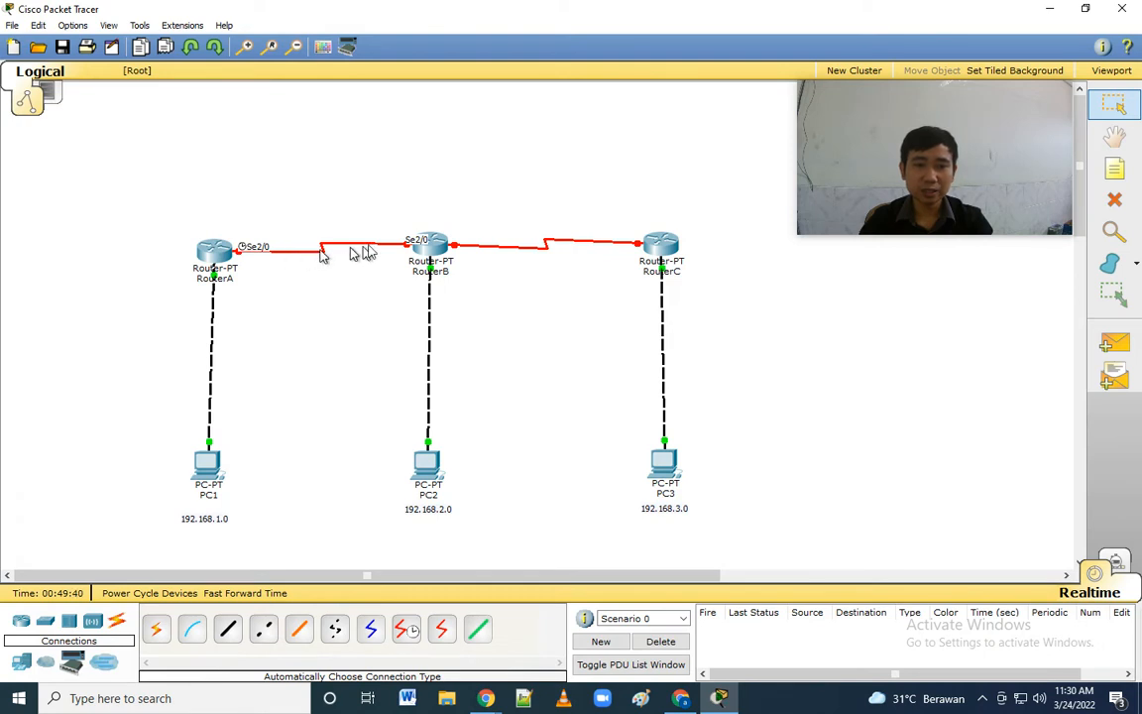
{"action": "mouse_move", "coordinate": [430, 250]}
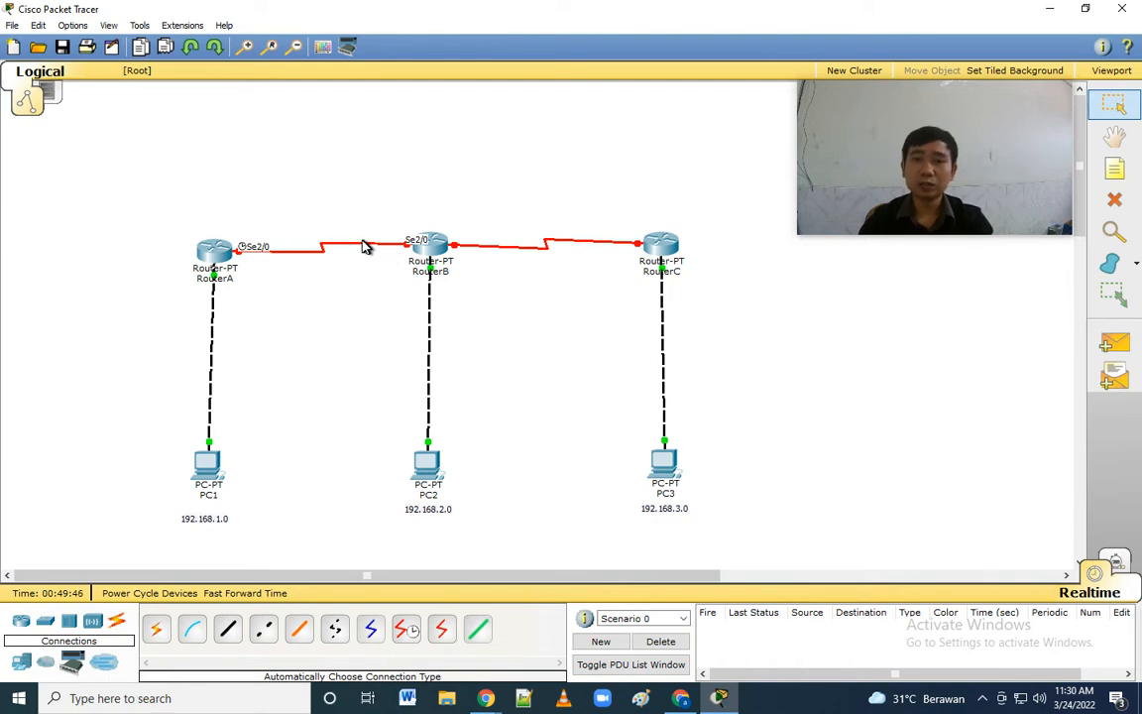
{"action": "left_click", "coordinate": [211, 252]}
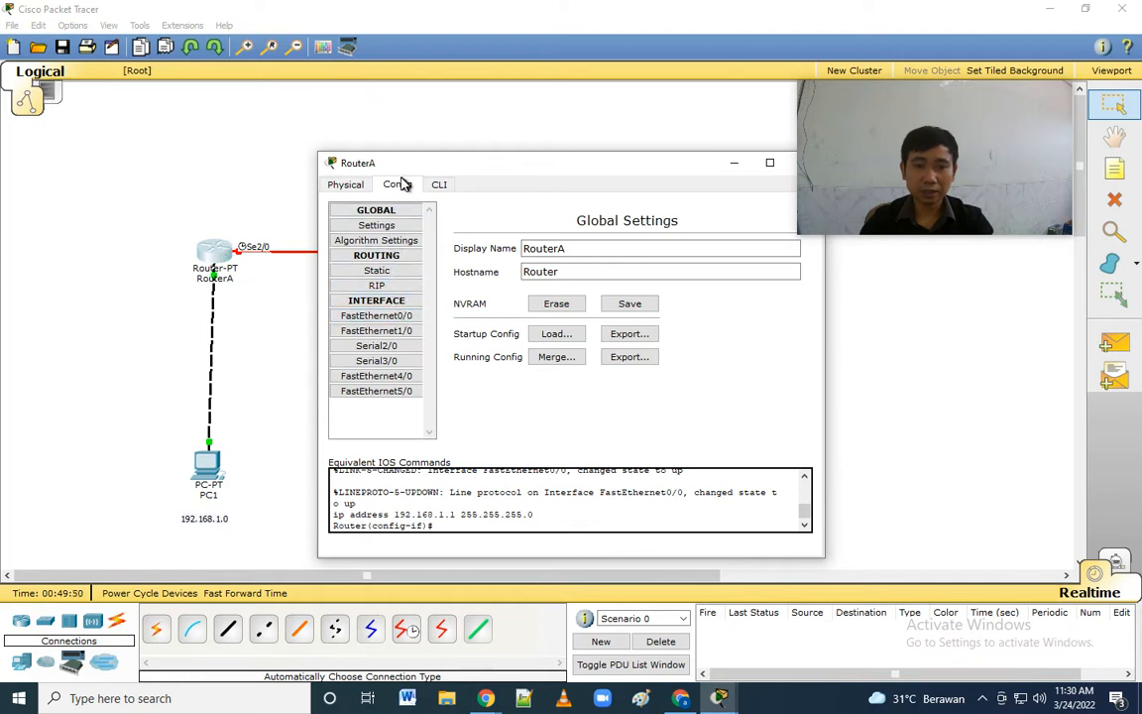
{"action": "left_click", "coordinate": [377, 345]}
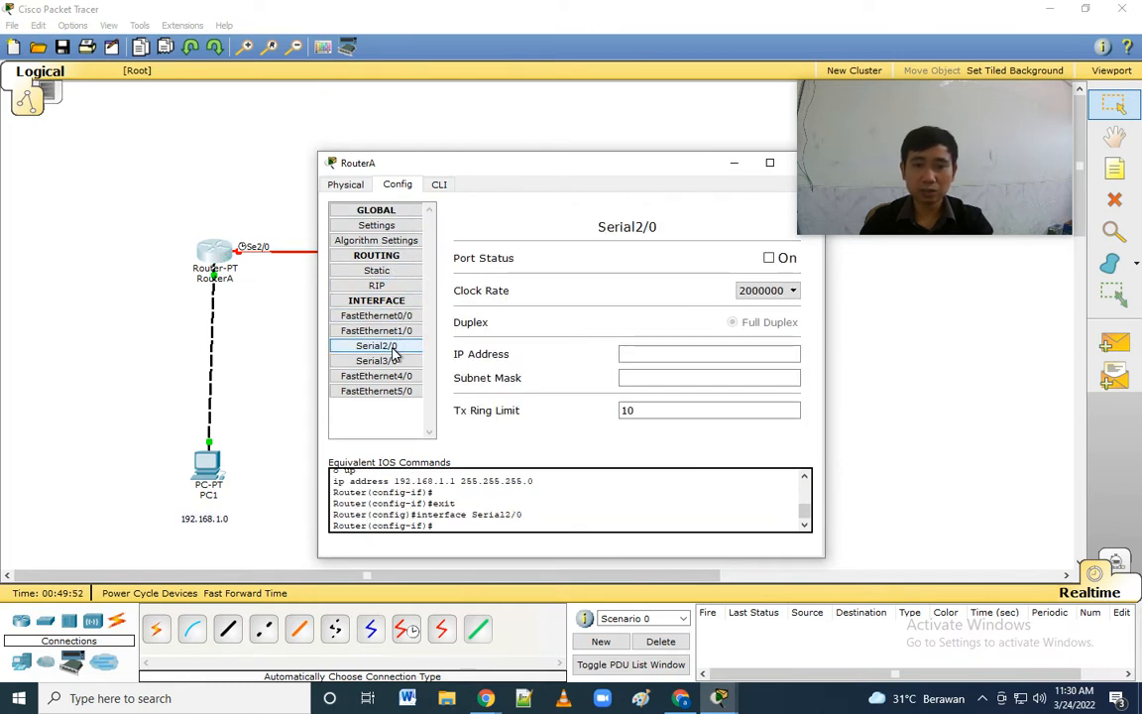
{"action": "left_click", "coordinate": [771, 259]}
{"action": "left_click", "coordinate": [664, 354]}
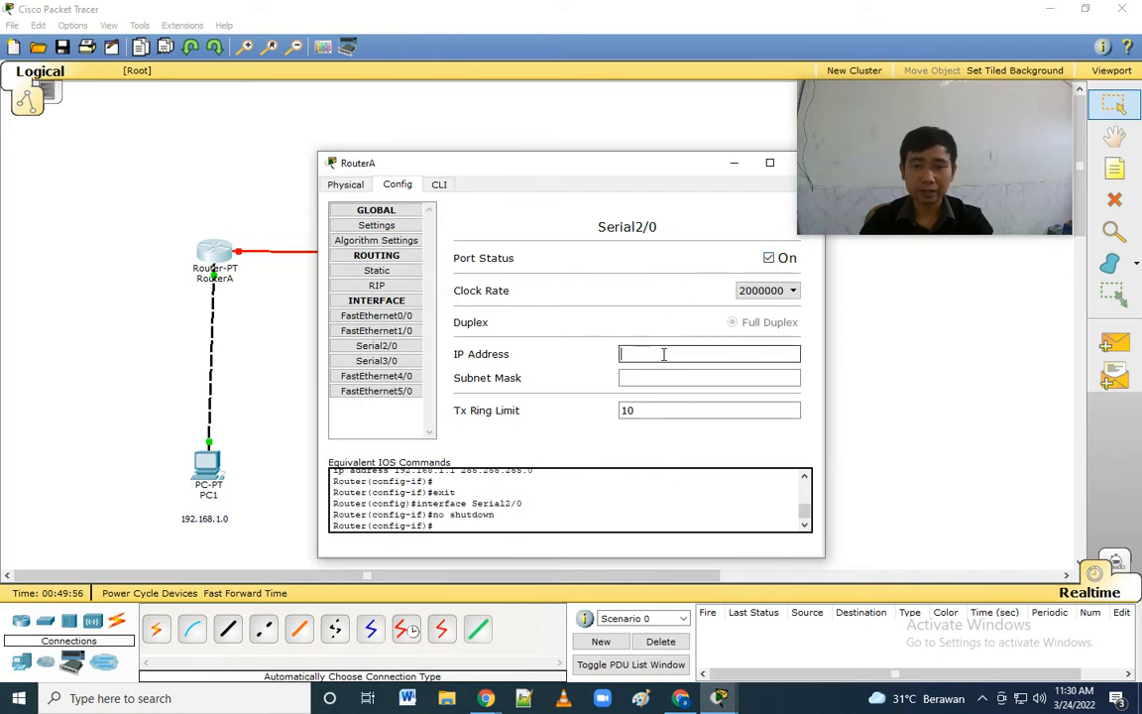
{"action": "type", "text": "192"}
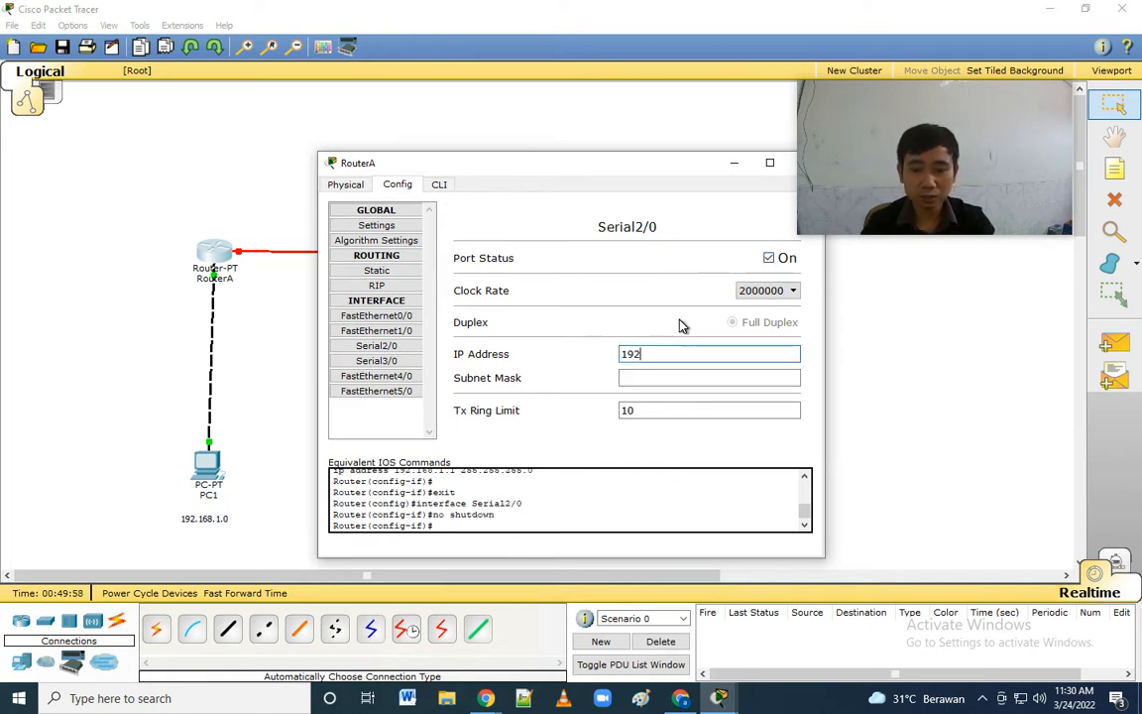
{"action": "type", "text": ".168.4."}
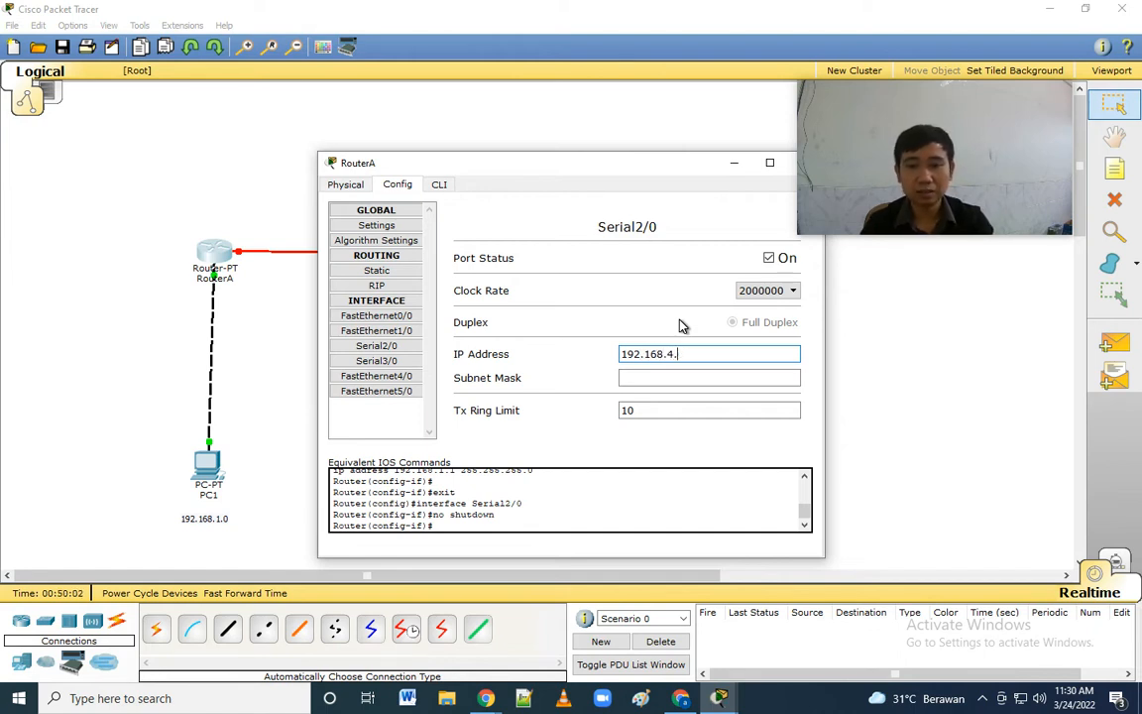
{"action": "type", "text": "1"}
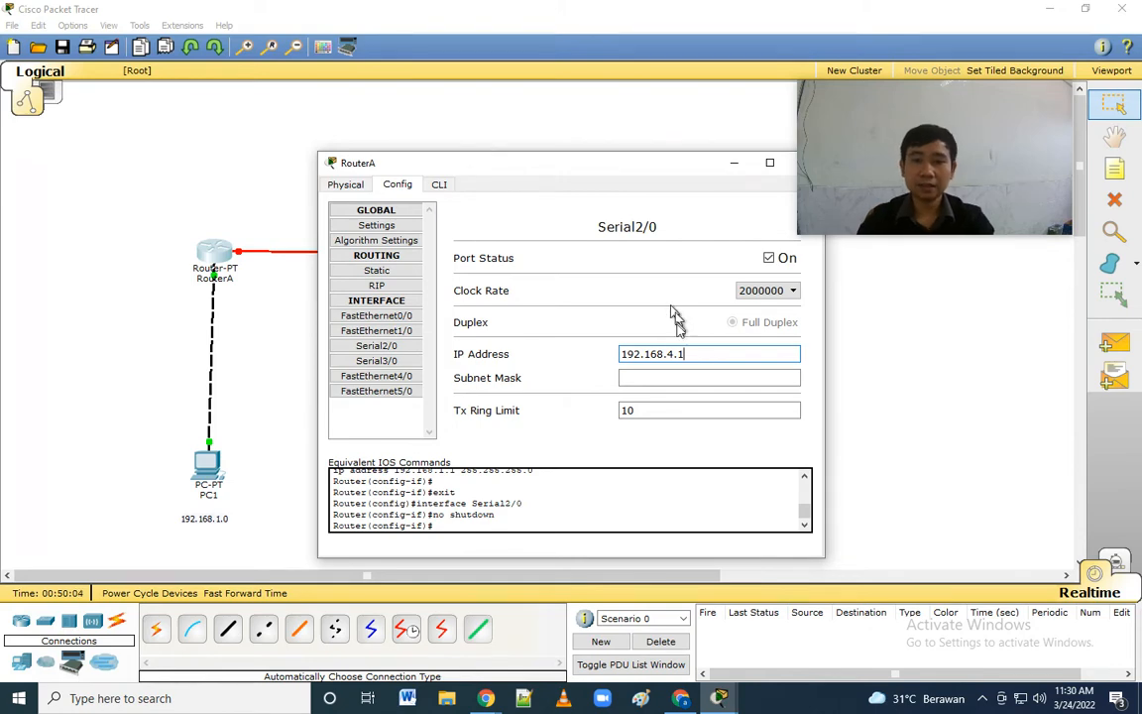
{"action": "left_click", "coordinate": [660, 377]}
{"action": "left_click_drag", "start_coordinate": [612, 175], "coordinate": [547, 229]}
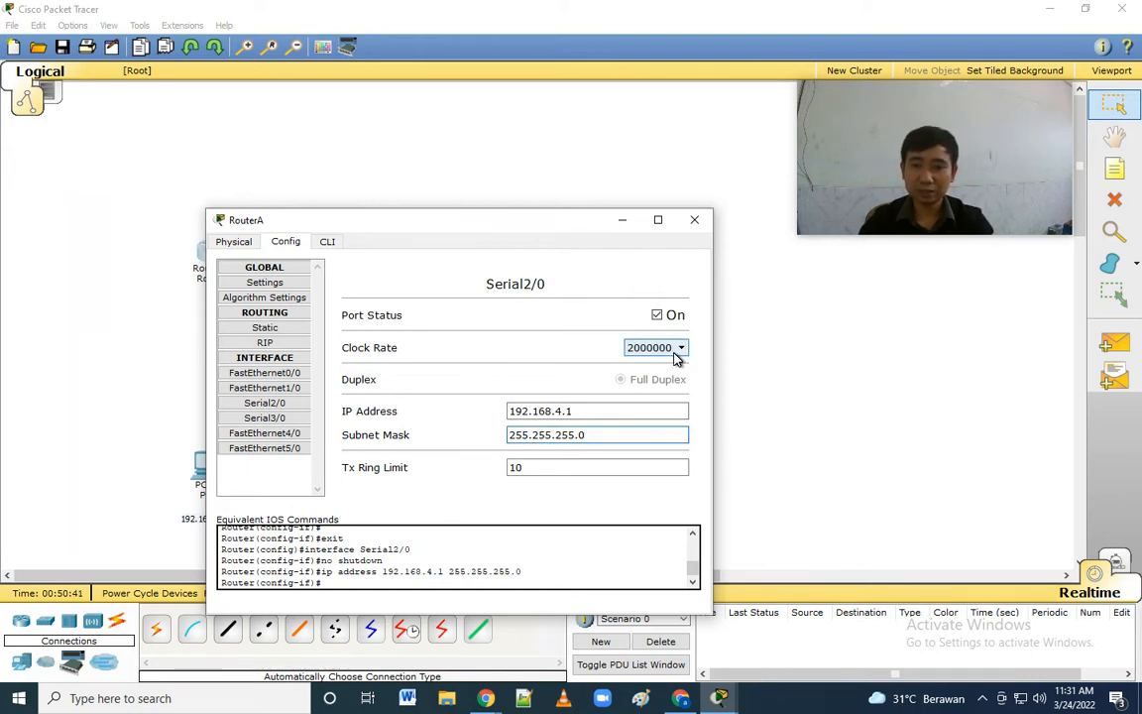
{"action": "left_click", "coordinate": [694, 219]}
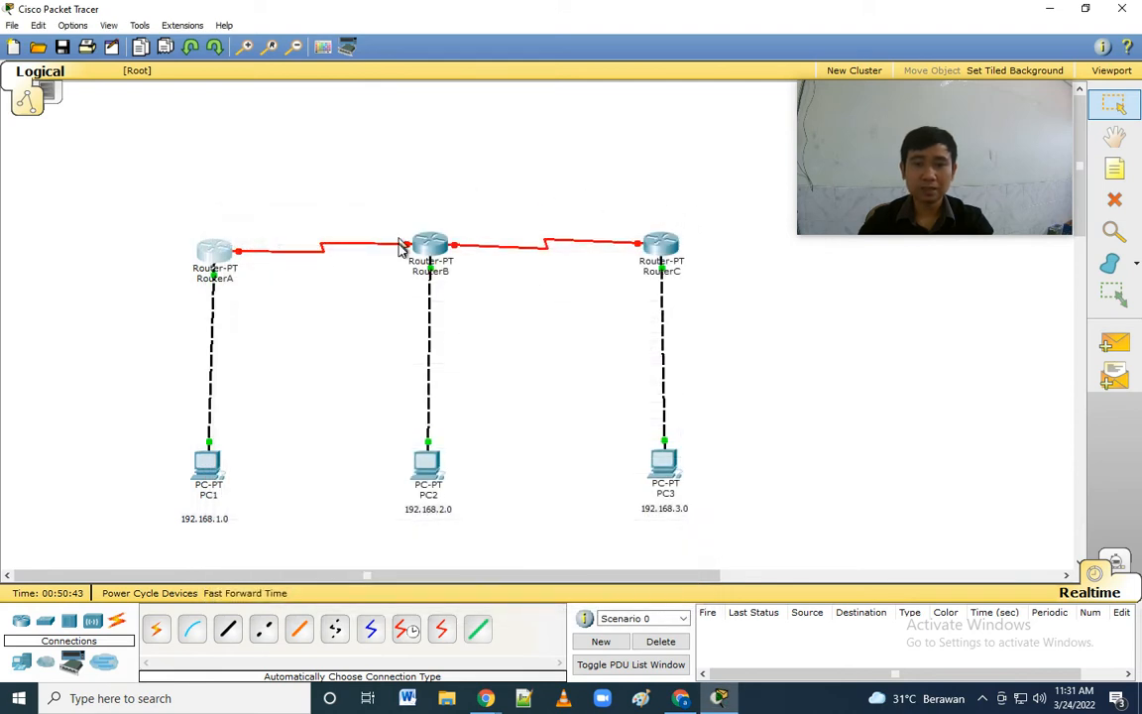
Turn on RouterB's Serial2/0 port and assign it IP address 192.168.4.2 with subnet mask 255.255.255.0, then close its configuration window.
{"action": "mouse_move", "coordinate": [431, 255]}
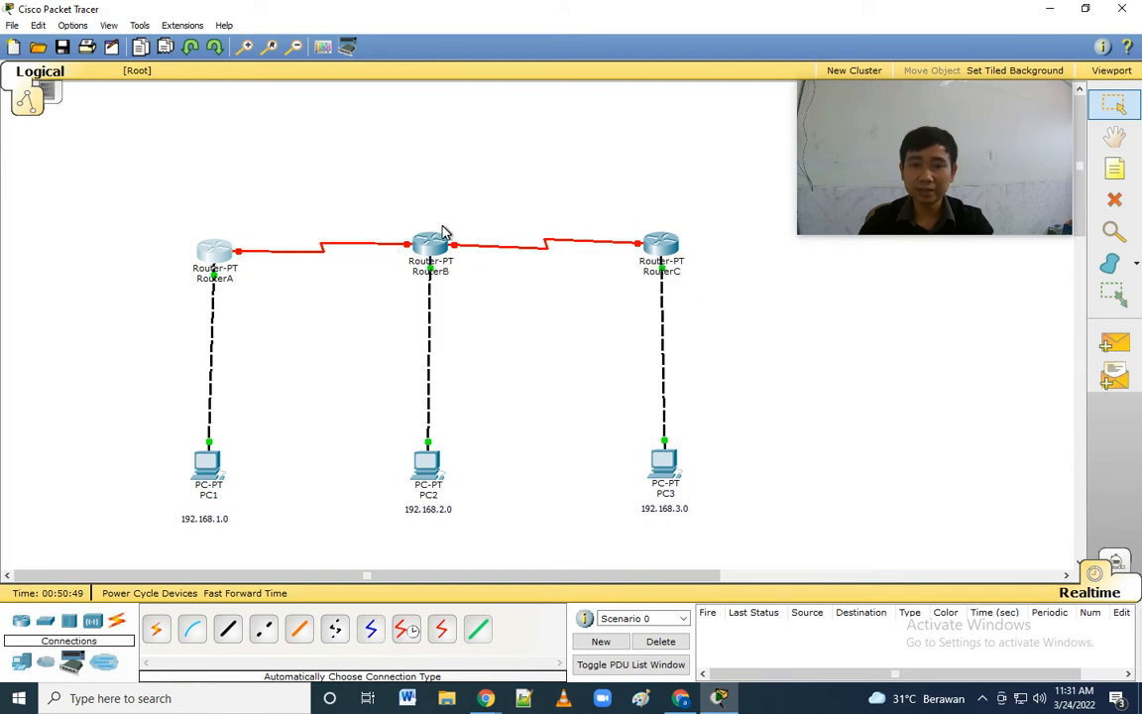
{"action": "left_click", "coordinate": [431, 248]}
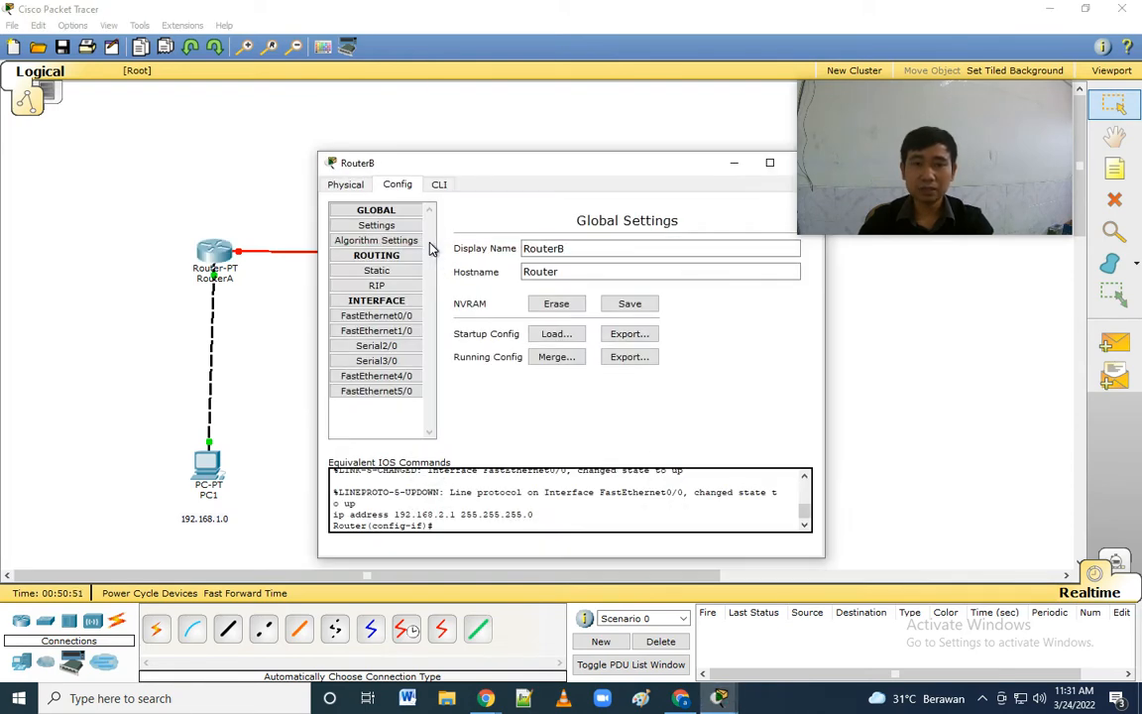
{"action": "left_click", "coordinate": [395, 346]}
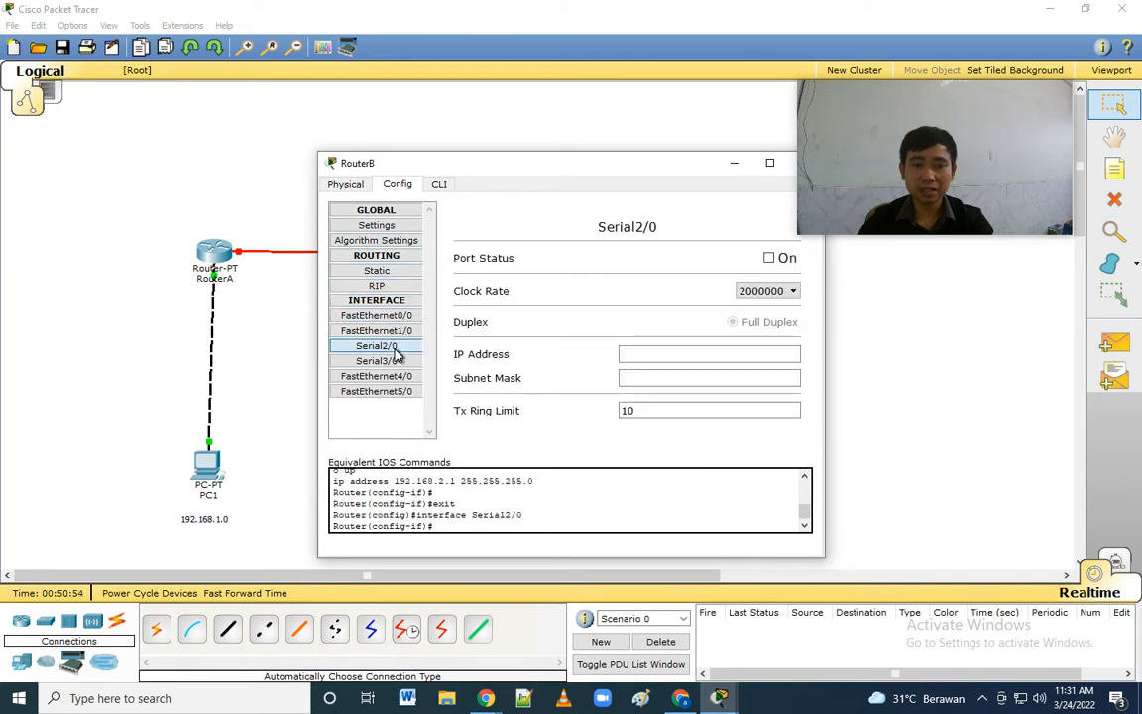
{"action": "left_click", "coordinate": [770, 259]}
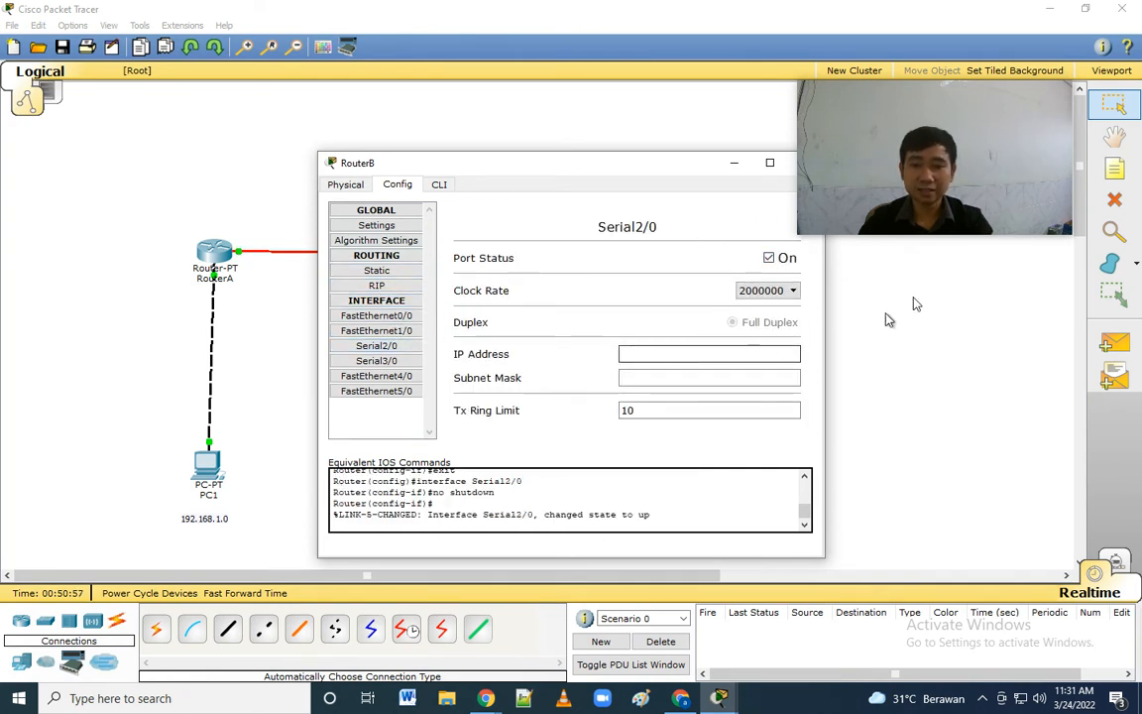
{"action": "left_click", "coordinate": [623, 354]}
{"action": "type", "text": "192.168"}
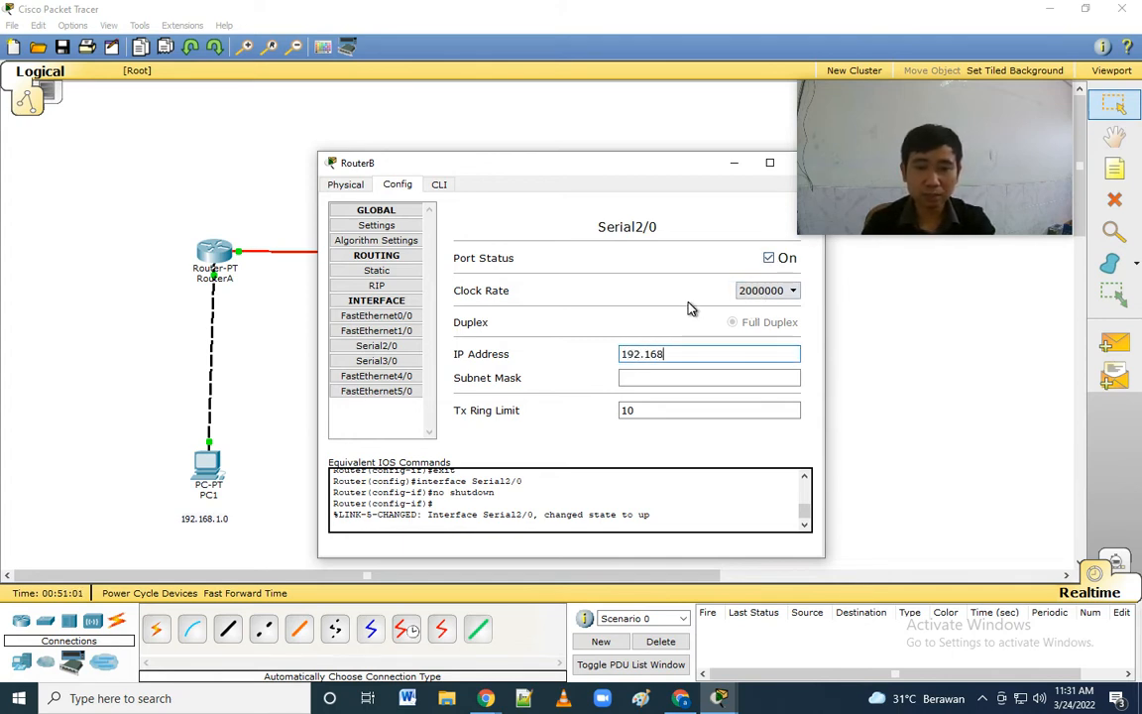
{"action": "type", "text": ".4.2"}
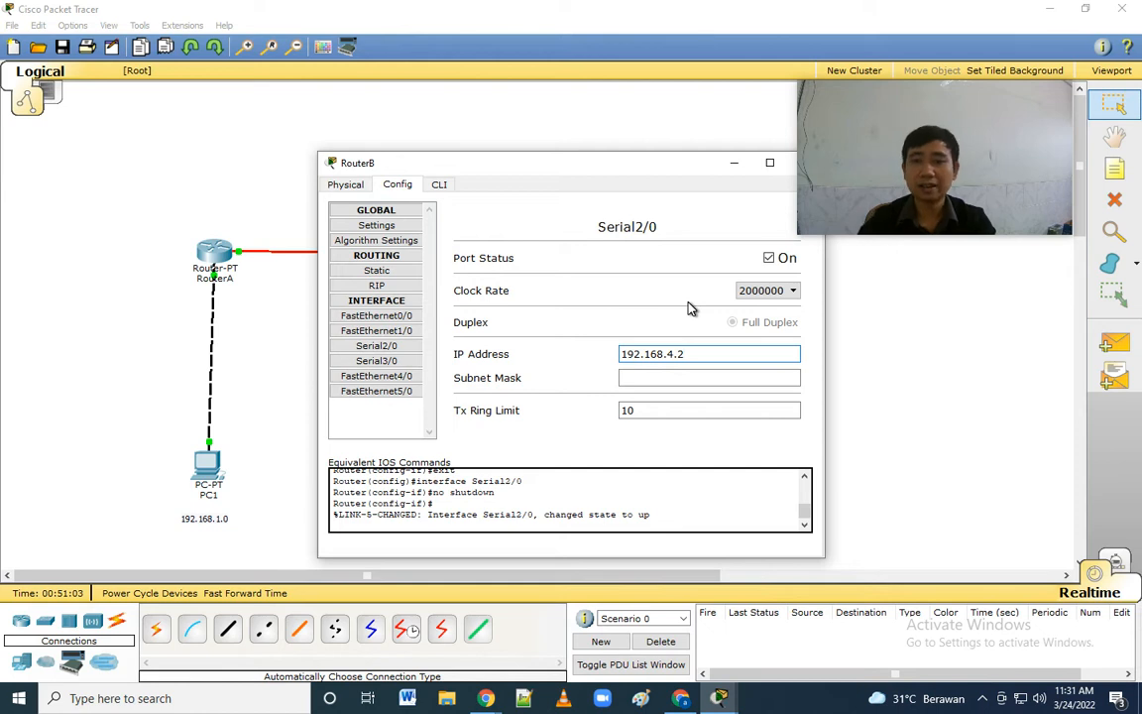
{"action": "left_click_drag", "start_coordinate": [658, 173], "coordinate": [544, 157]}
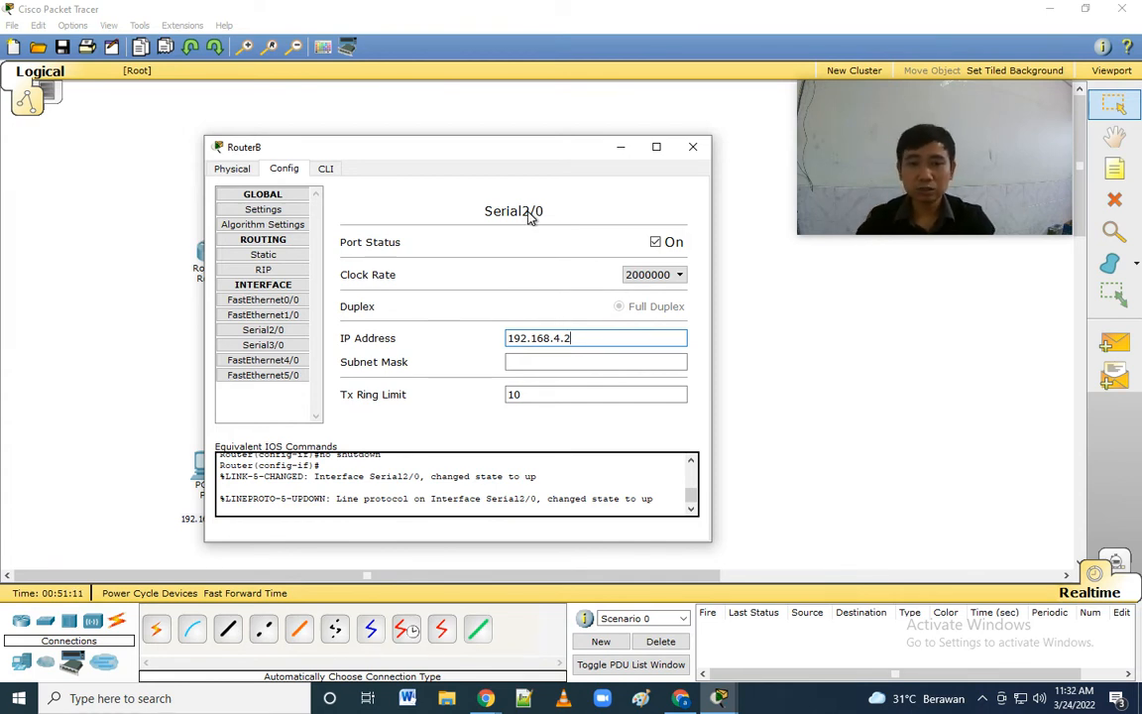
{"action": "left_click", "coordinate": [549, 363]}
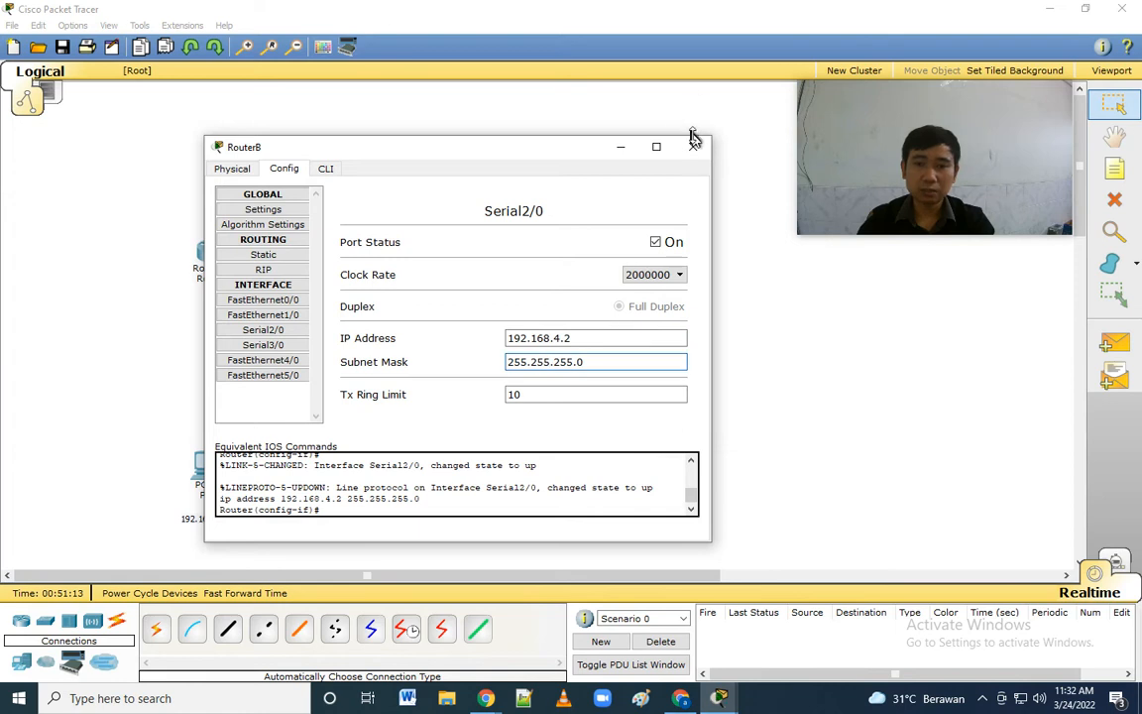
{"action": "left_click", "coordinate": [693, 145]}
Test the serial link with simple PDUs from RouterA to RouterB and from RouterB to RouterA, then delete the PDU entries.
{"action": "left_click", "coordinate": [1115, 342]}
{"action": "left_click", "coordinate": [218, 253]}
{"action": "left_click", "coordinate": [426, 245]}
{"action": "left_click", "coordinate": [428, 246]}
{"action": "left_click", "coordinate": [213, 252]}
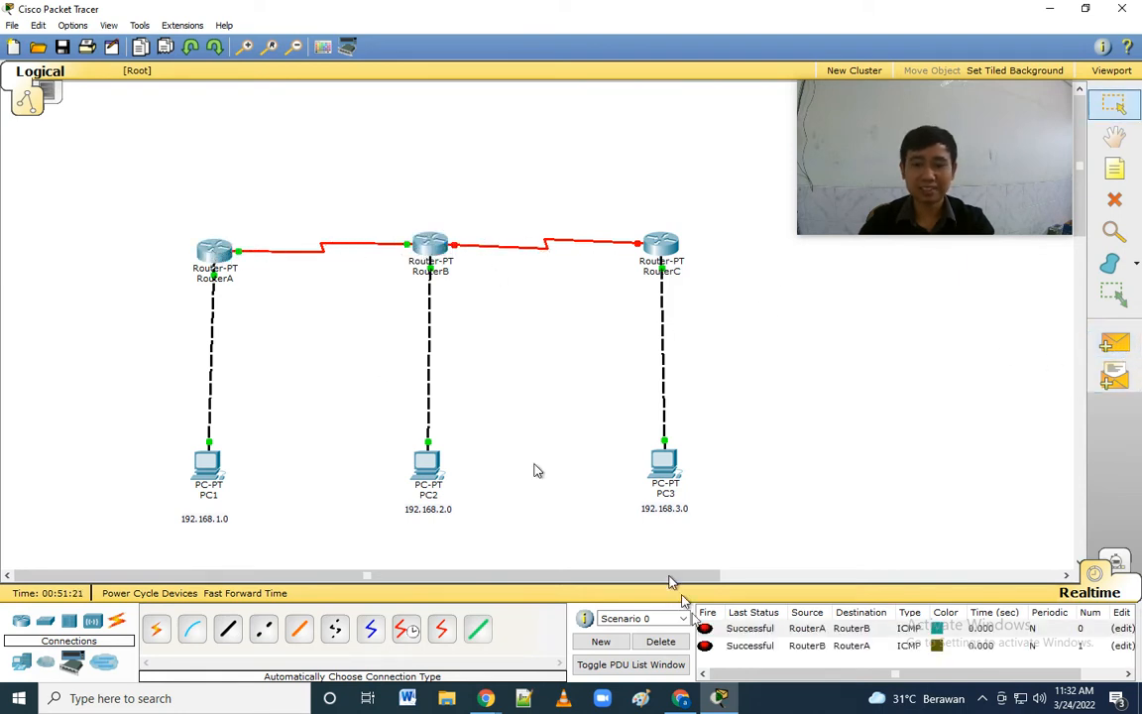
{"action": "left_click", "coordinate": [660, 641]}
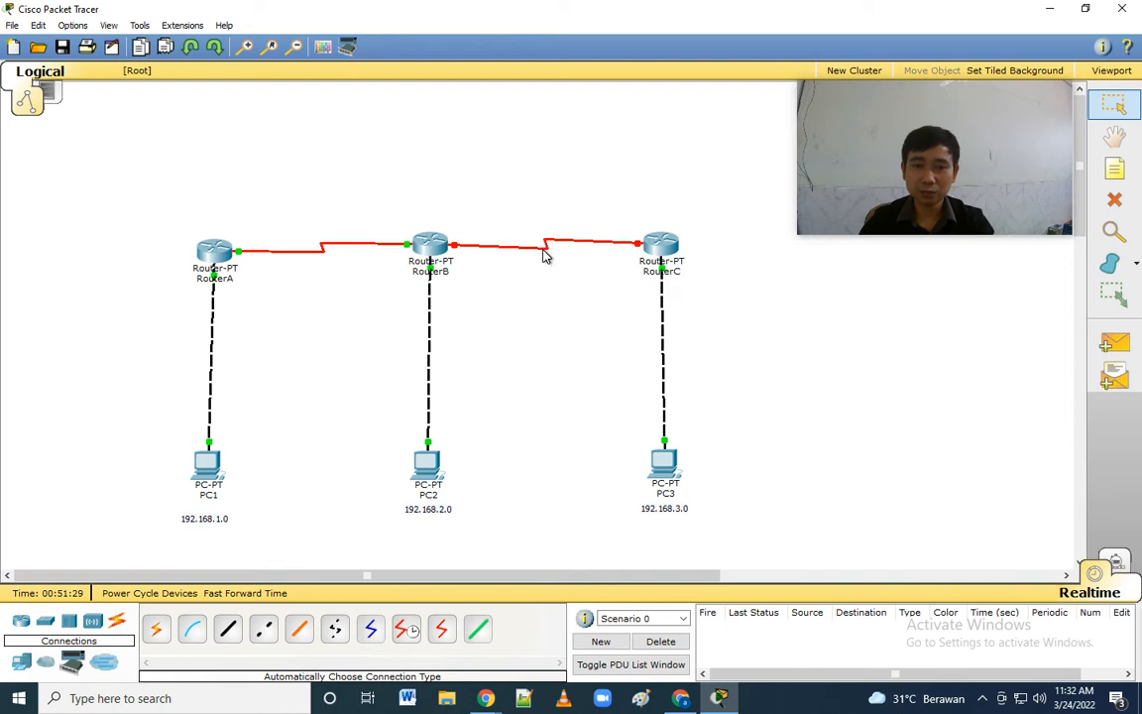
Turn on RouterB's Serial3/0 port and assign it IP address 192.168.5.1 with subnet mask 255.255.255.0, then close its configuration window.
{"action": "mouse_move", "coordinate": [545, 253]}
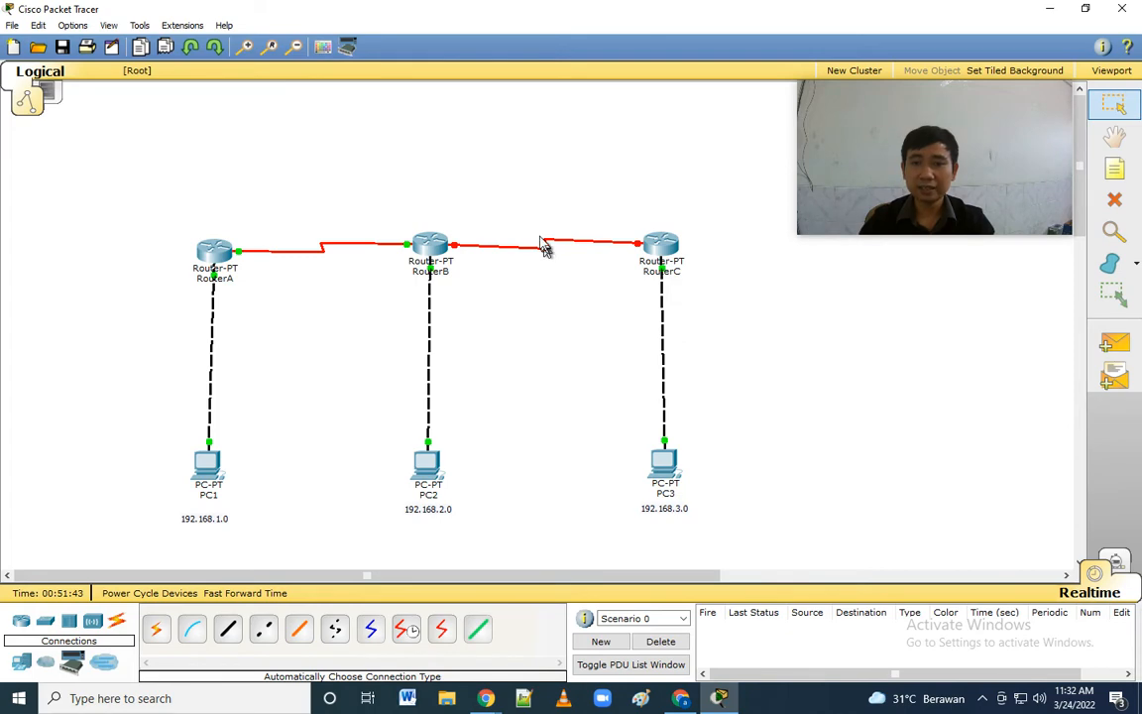
{"action": "left_click", "coordinate": [430, 246]}
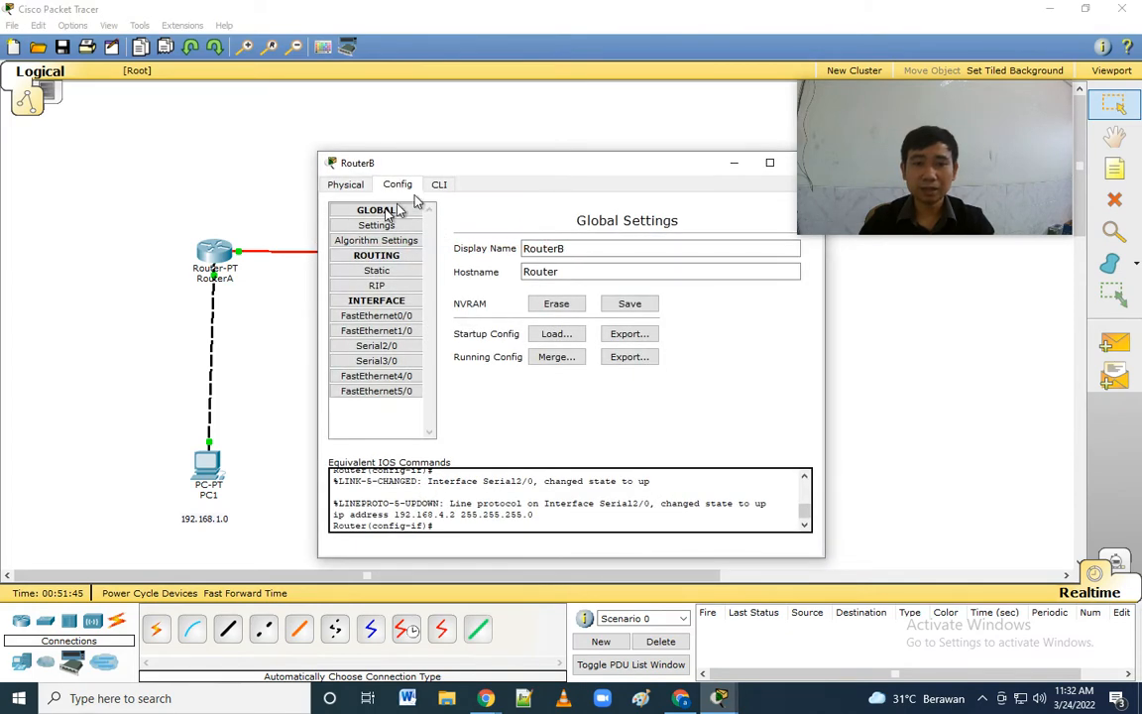
{"action": "left_click", "coordinate": [391, 363]}
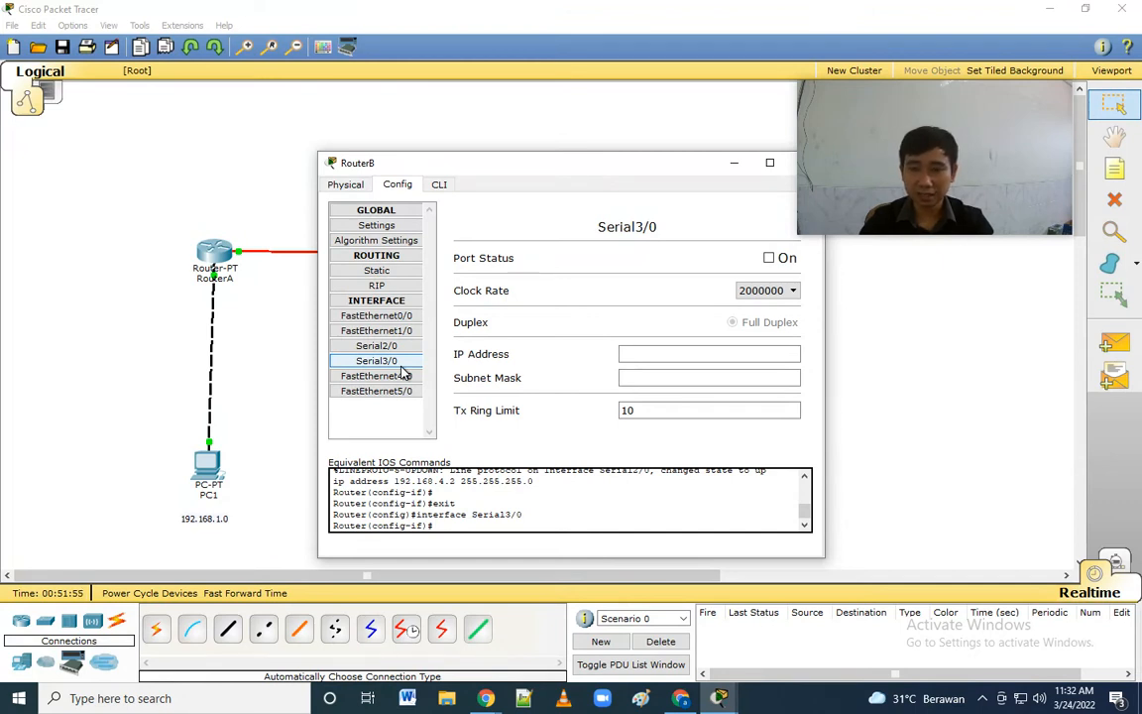
{"action": "left_click", "coordinate": [770, 259]}
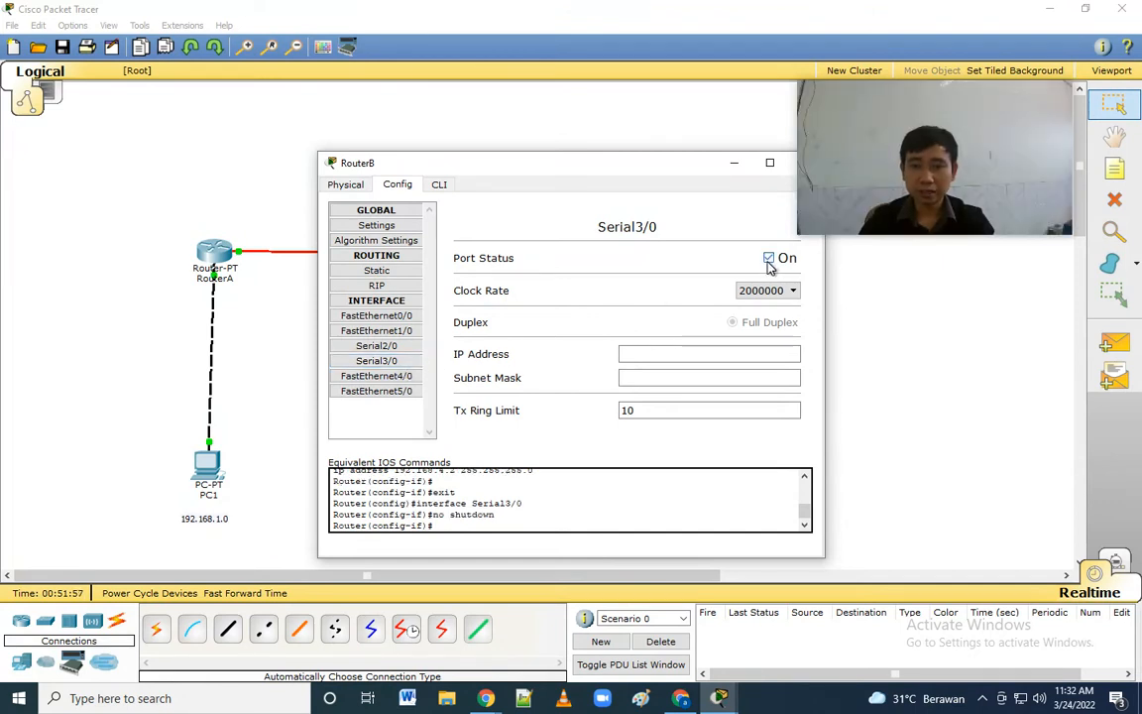
{"action": "left_click", "coordinate": [647, 354]}
{"action": "type", "text": "192.168.5.1"}
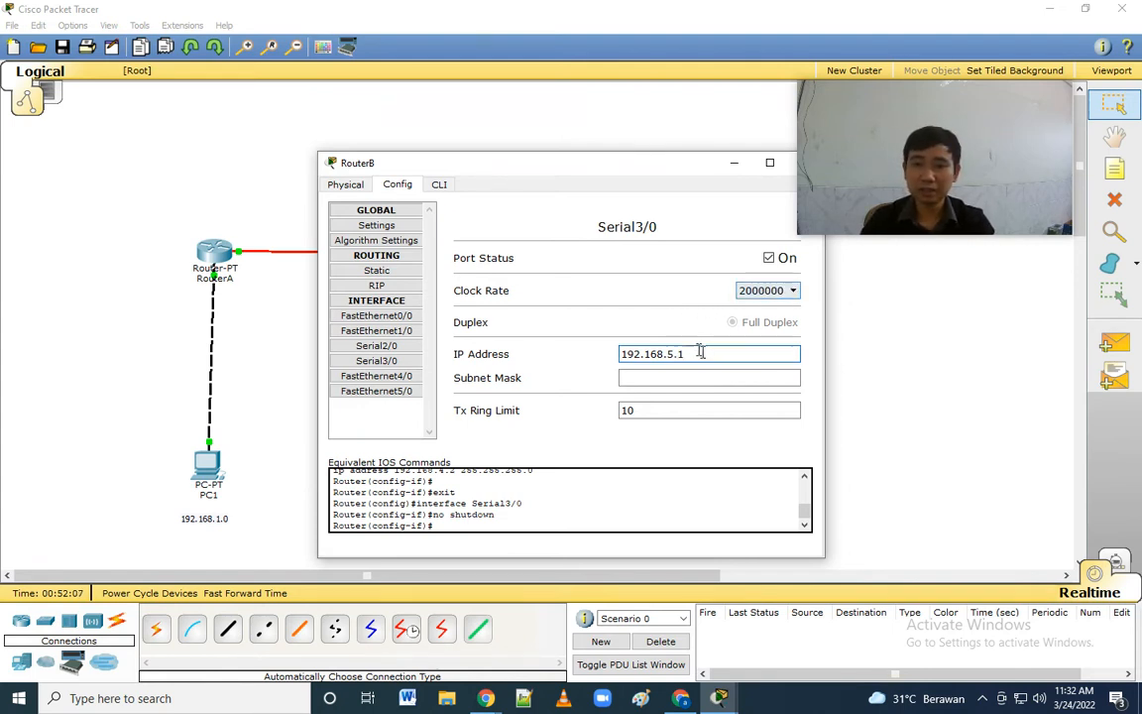
{"action": "left_click", "coordinate": [657, 378]}
{"action": "left_click_drag", "start_coordinate": [665, 168], "coordinate": [617, 168]}
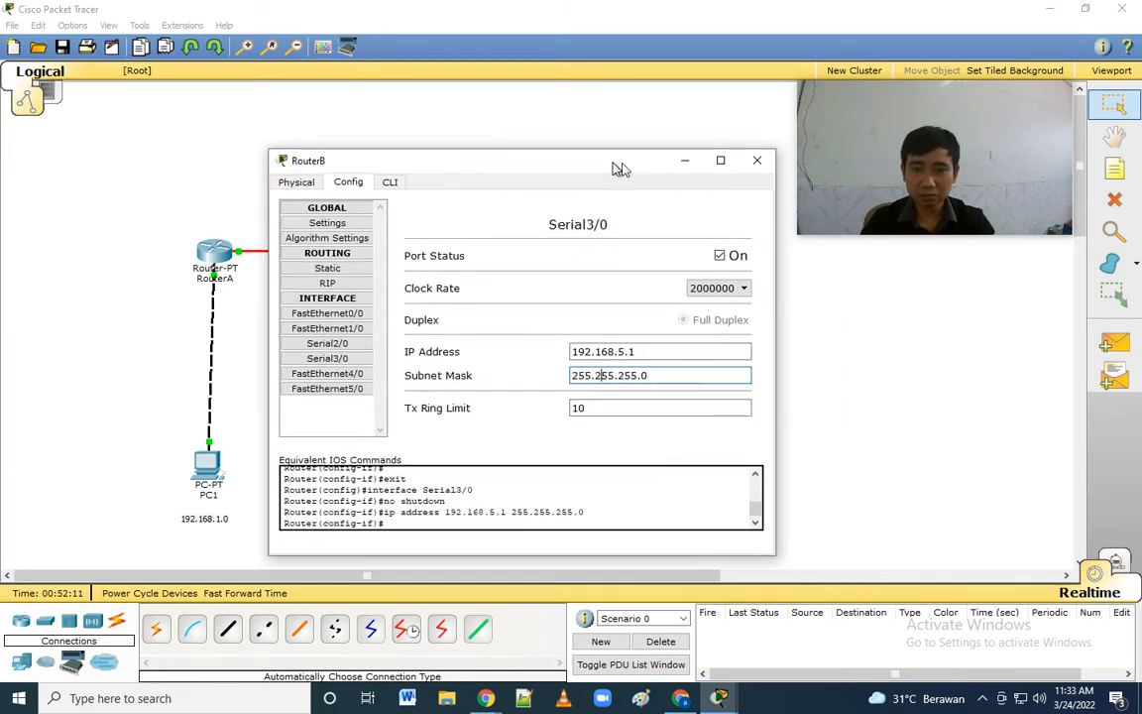
{"action": "left_click", "coordinate": [757, 163]}
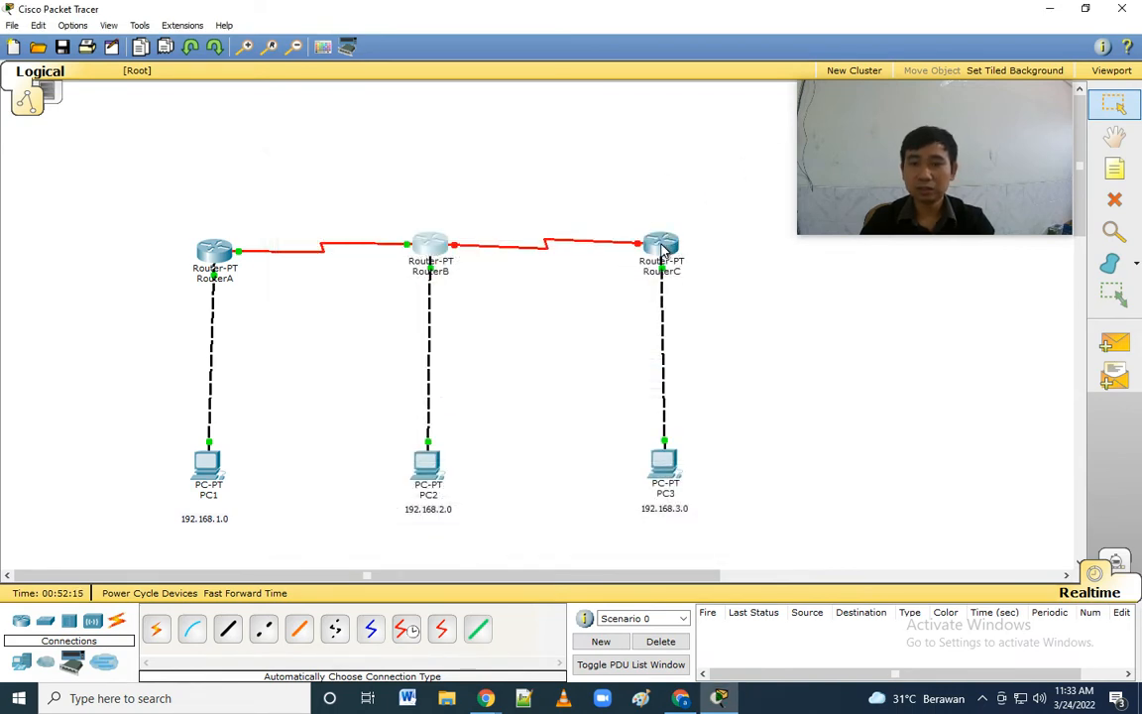
Turn on RouterC's Serial2/0 port and assign it IP address 192.168.5.2 with subnet mask 255.255.255.0.
{"action": "mouse_move", "coordinate": [662, 248]}
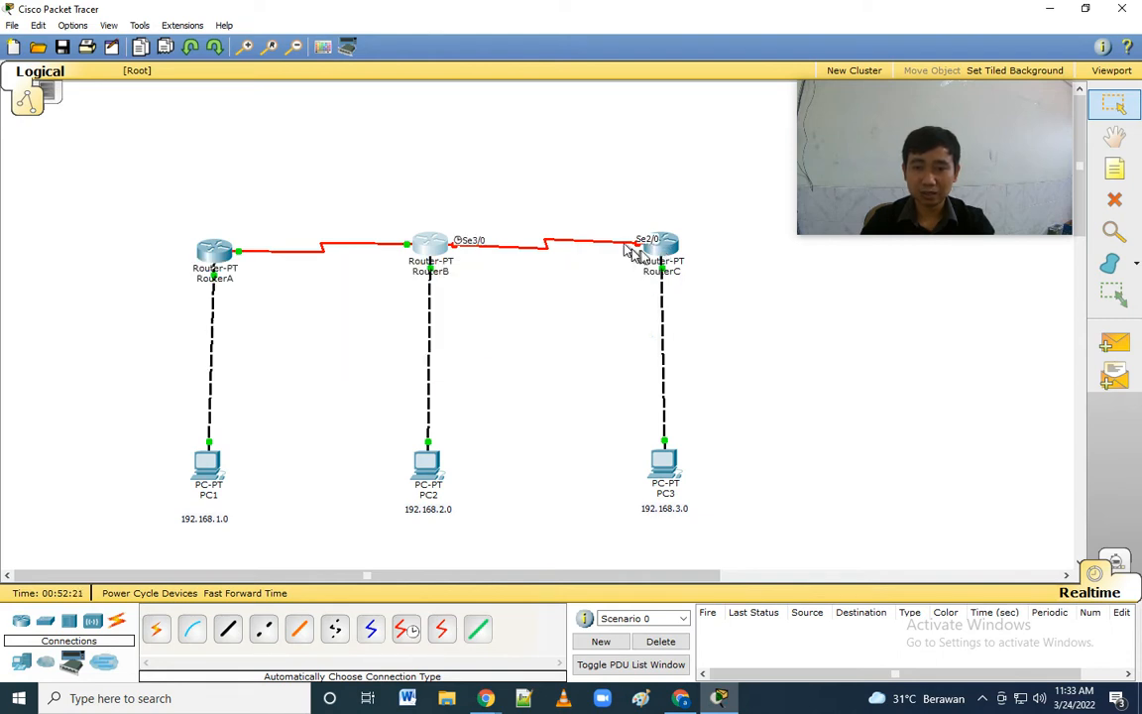
{"action": "left_click", "coordinate": [667, 255]}
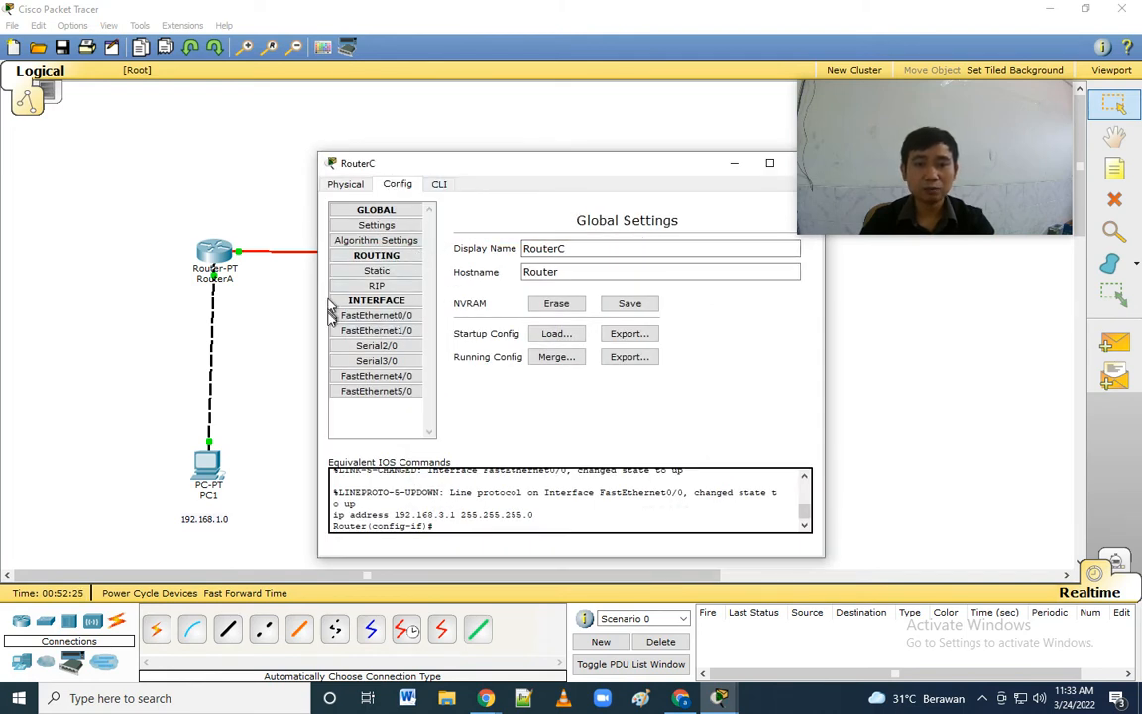
{"action": "left_click", "coordinate": [388, 347]}
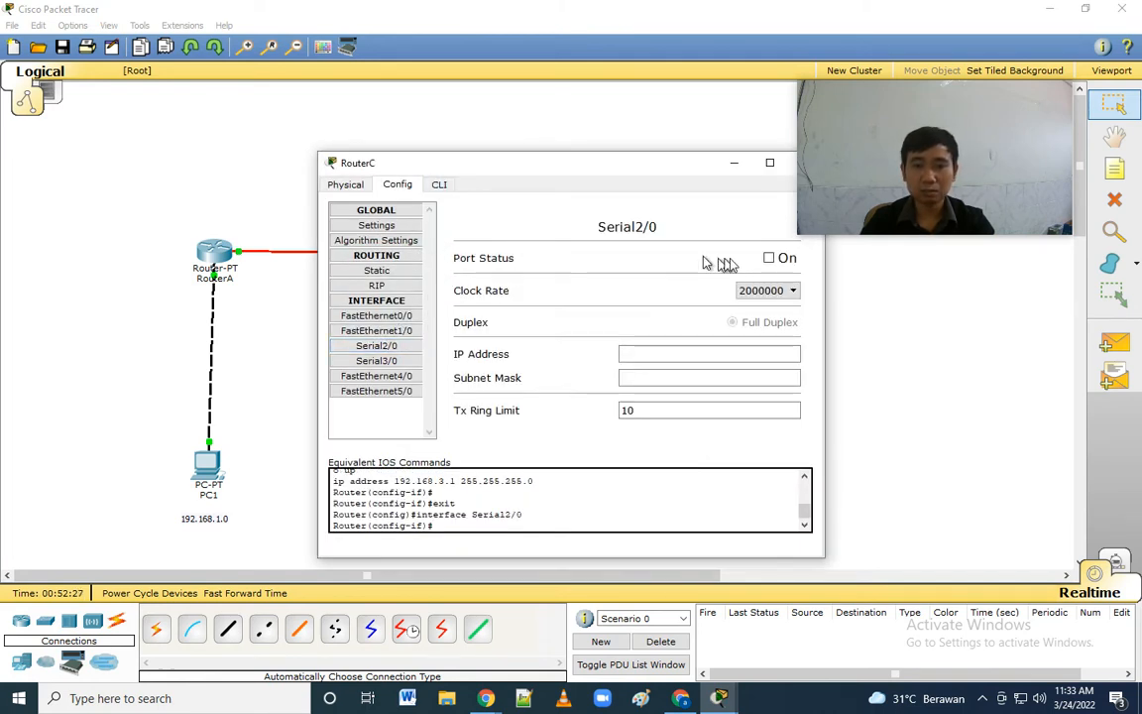
{"action": "left_click", "coordinate": [769, 258]}
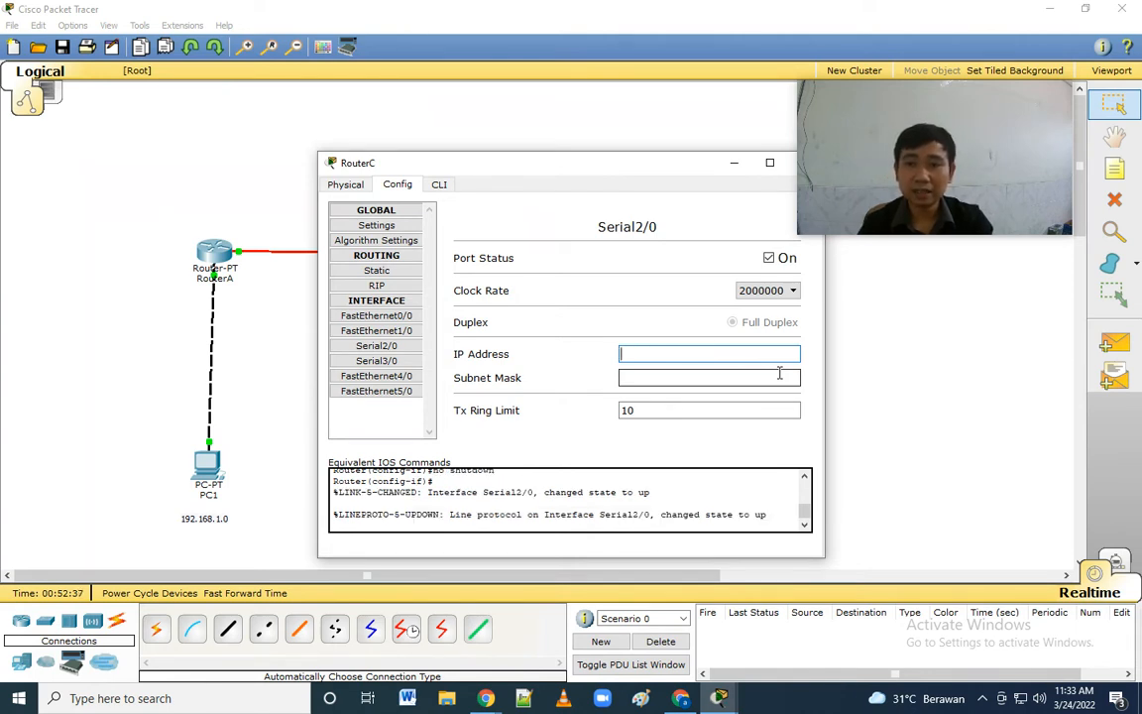
{"action": "type", "text": "92.1"}
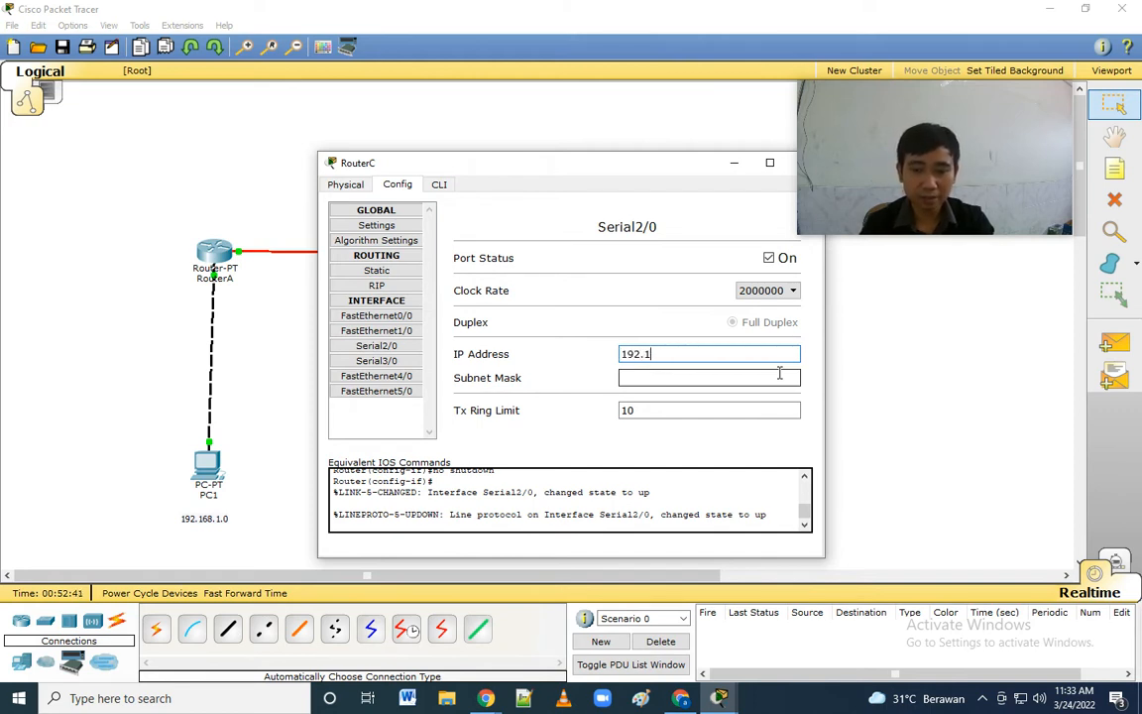
{"action": "type", "text": "68."}
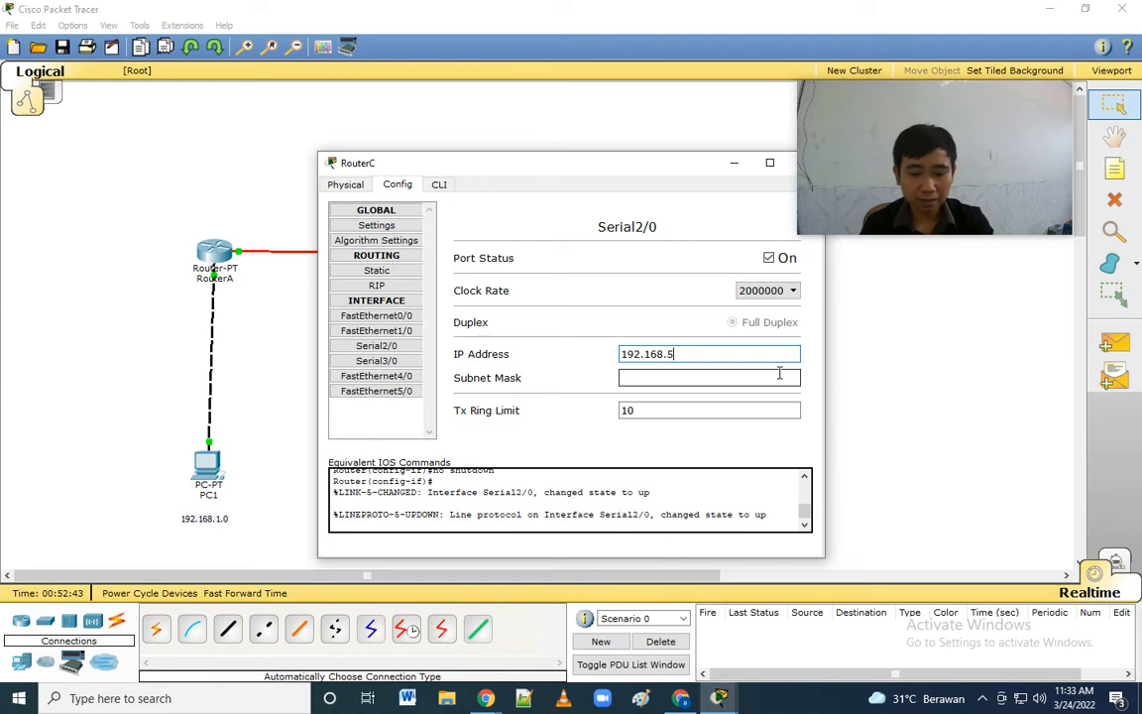
{"action": "type", "text": "5.2"}
{"action": "left_click", "coordinate": [779, 375]}
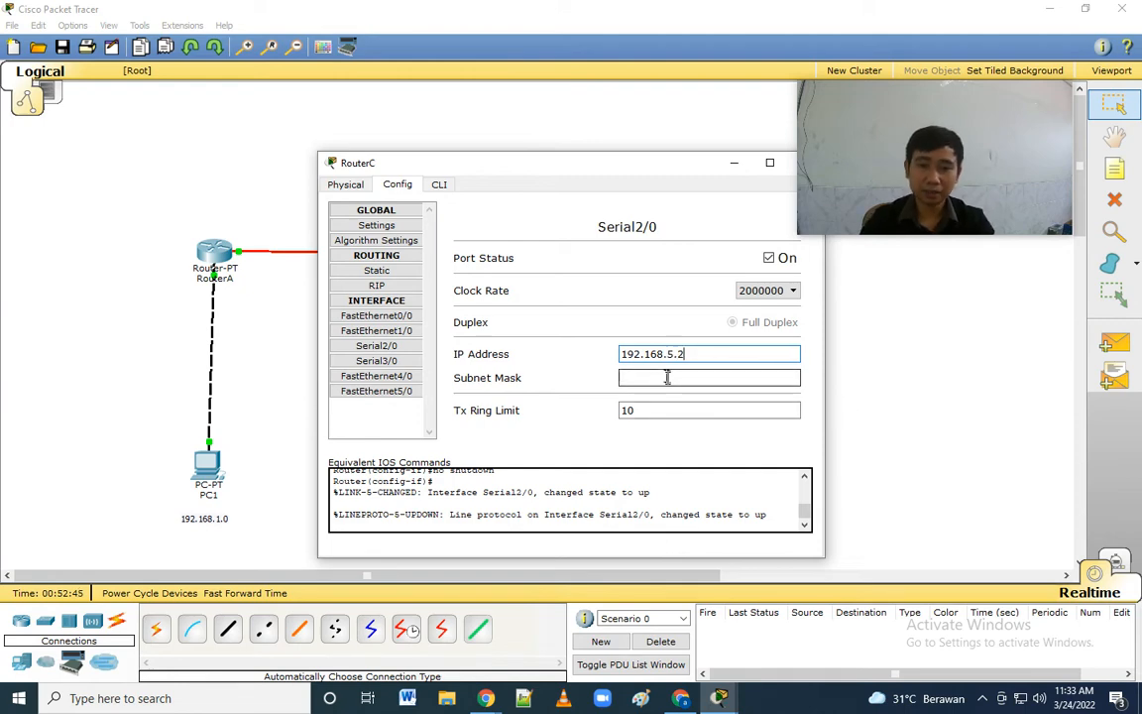
{"action": "left_click_drag", "start_coordinate": [635, 169], "coordinate": [456, 148]}
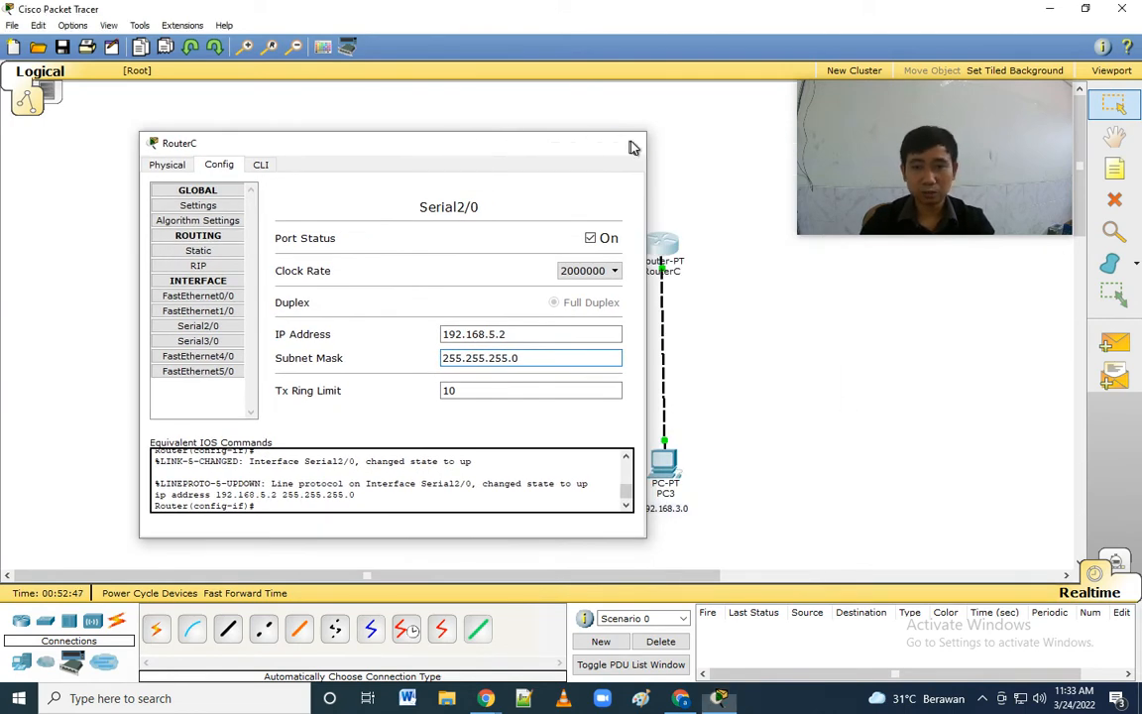
Close RouterC's configuration window, test the serial link with simple PDUs from RouterB to RouterC and back, then delete the PDU entries.
{"action": "left_click", "coordinate": [629, 144]}
{"action": "left_click", "coordinate": [1115, 347]}
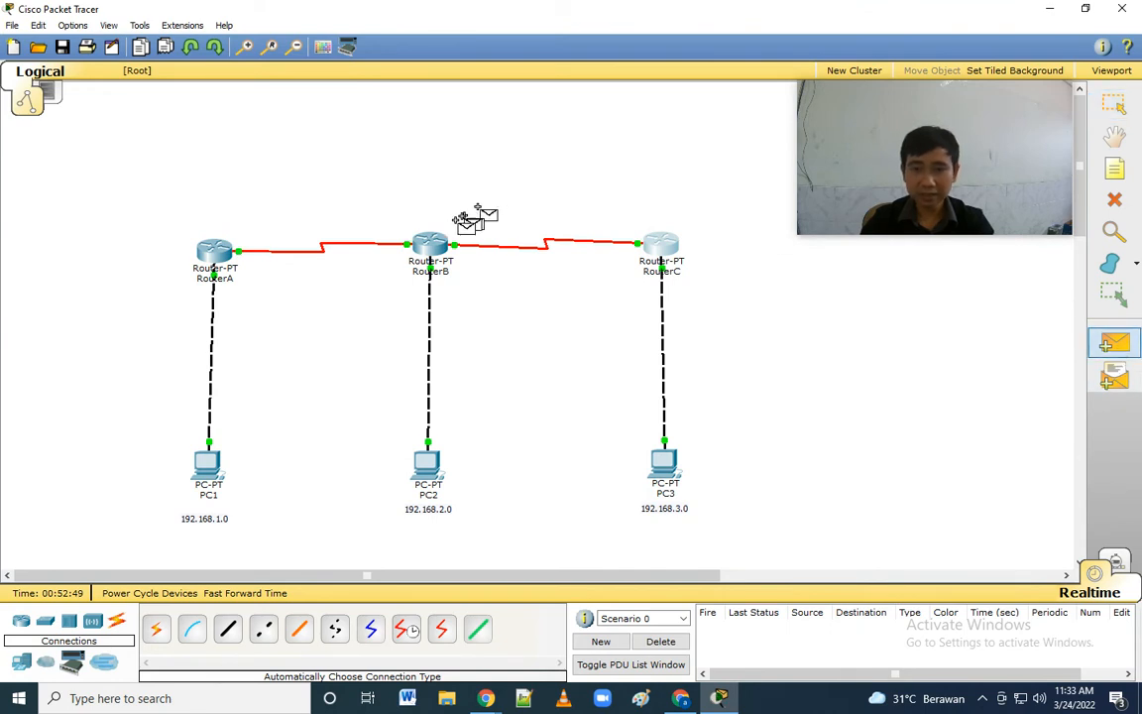
{"action": "left_click", "coordinate": [435, 248]}
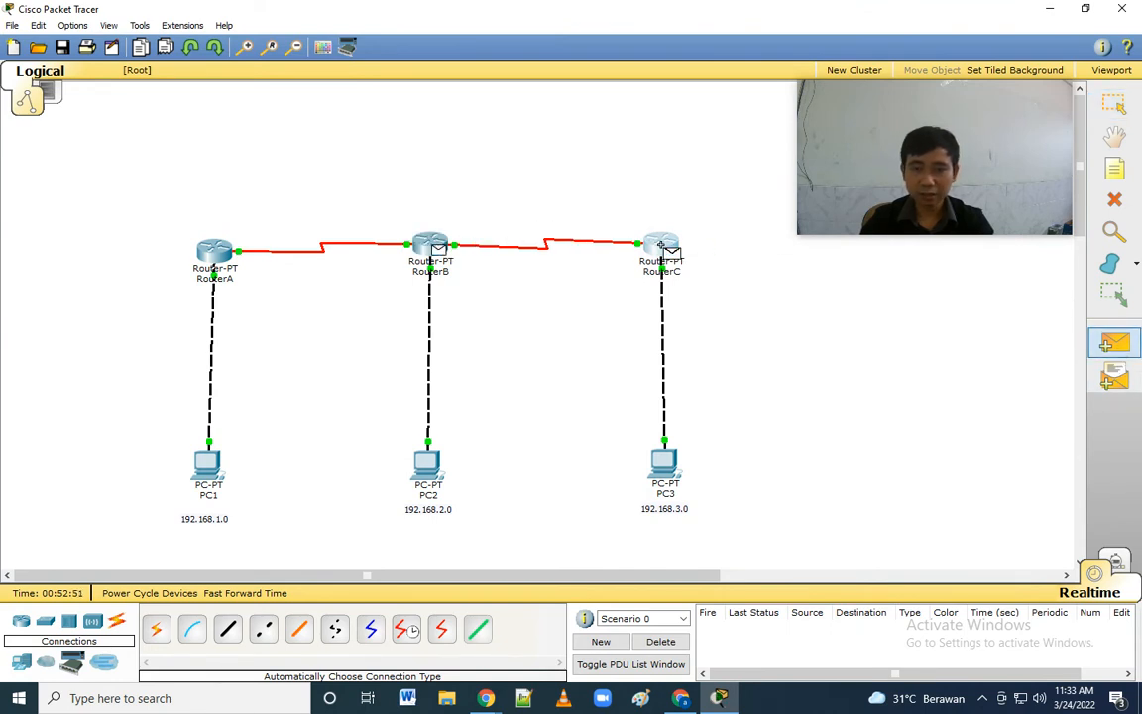
{"action": "left_click", "coordinate": [674, 255]}
{"action": "left_click", "coordinate": [1116, 342]}
{"action": "left_click", "coordinate": [662, 248]}
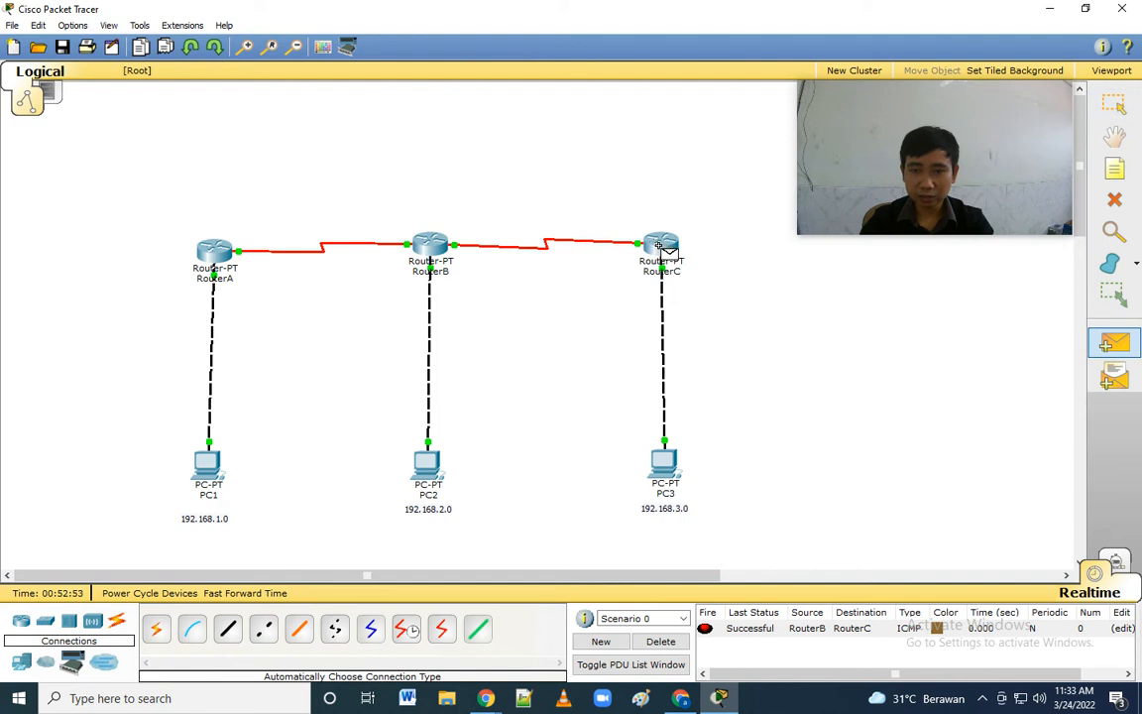
{"action": "left_click", "coordinate": [436, 250]}
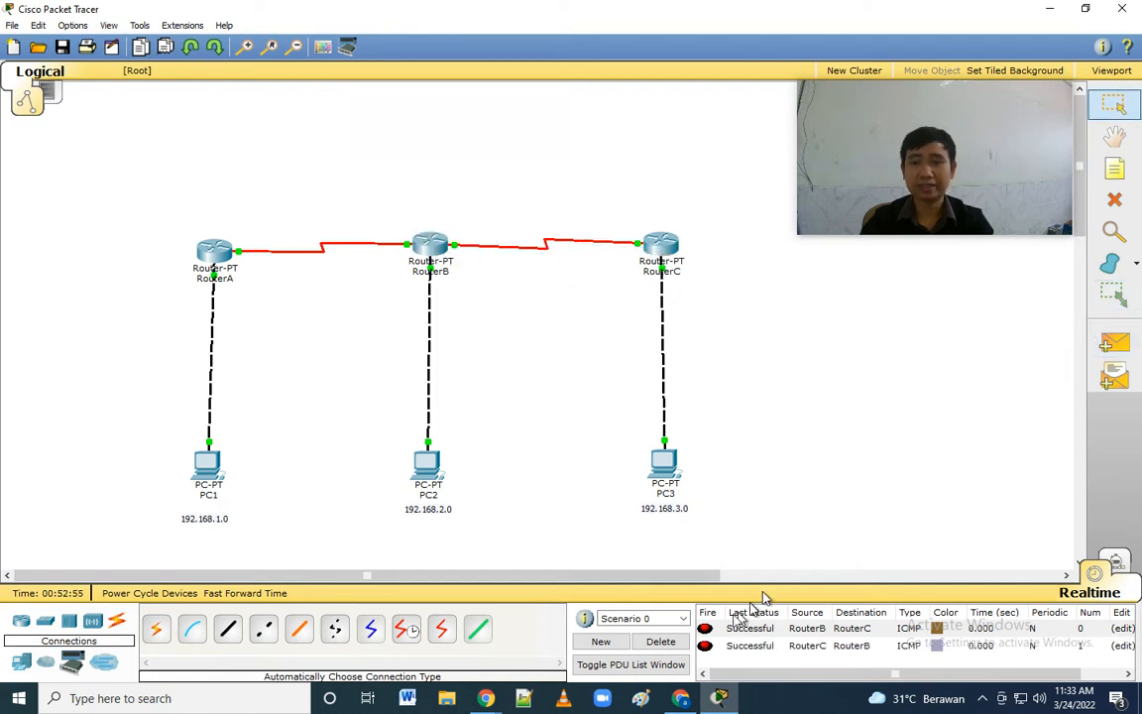
{"action": "left_click", "coordinate": [660, 642]}
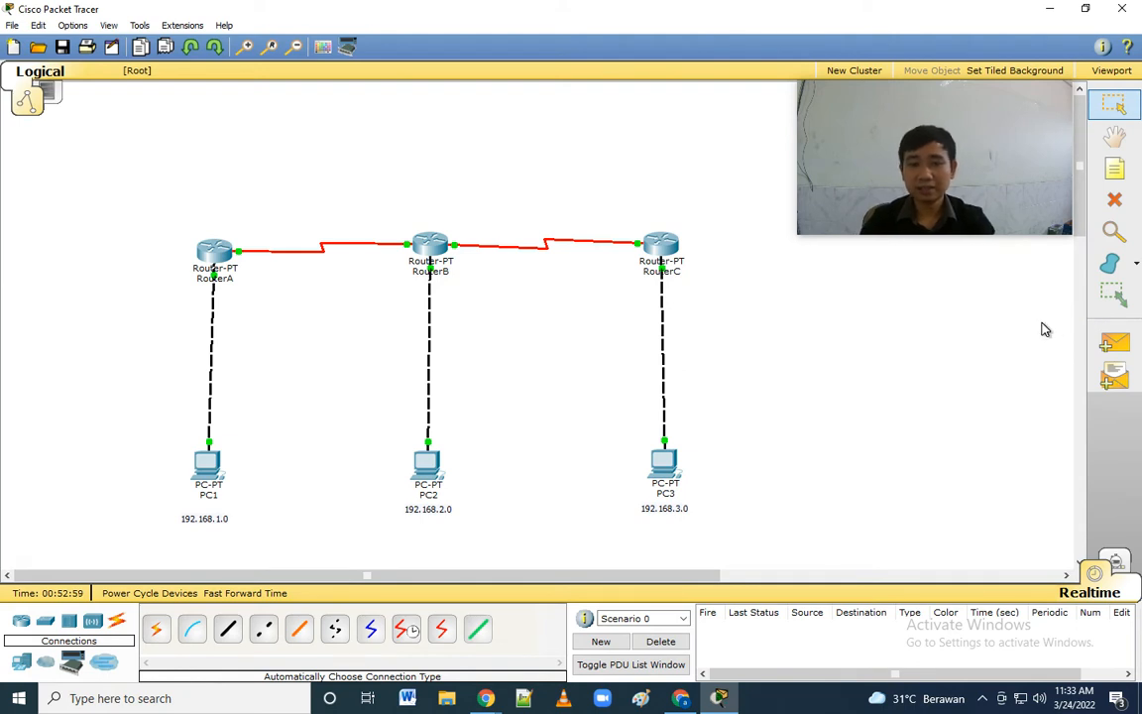
Test connectivity with simple PDUs from PC3 to PC2, PC1 to PC2 and PC3 to RouterB, then delete the PDU entries.
{"action": "left_click", "coordinate": [1110, 344]}
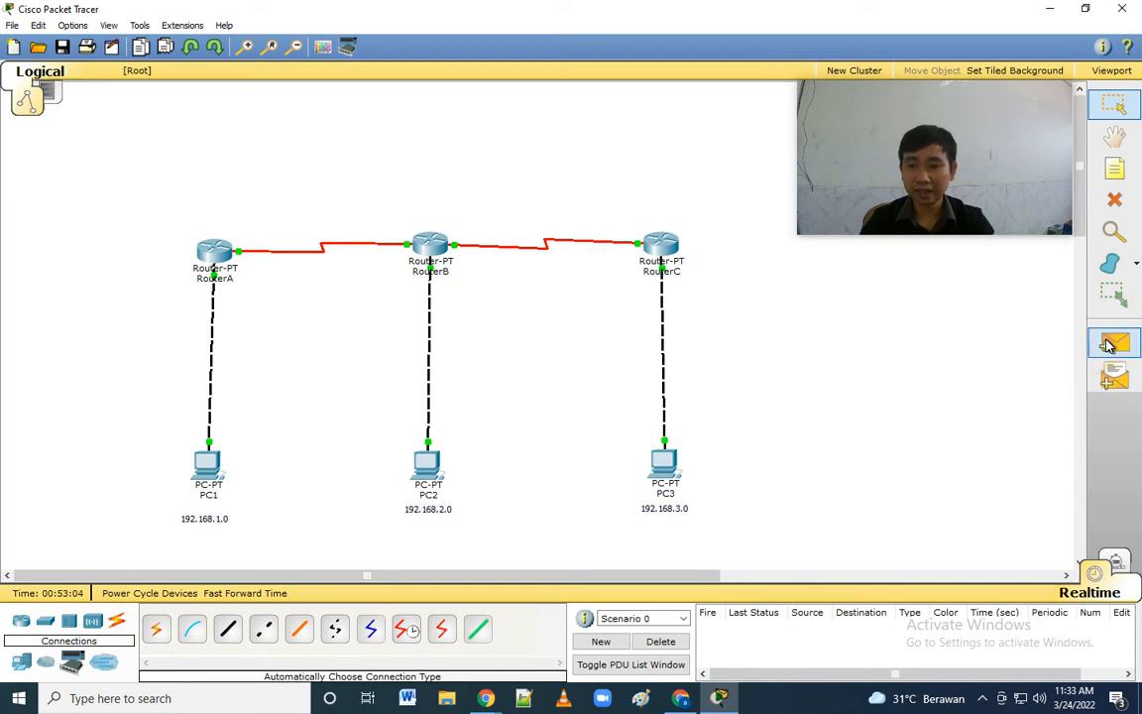
{"action": "left_click", "coordinate": [666, 464]}
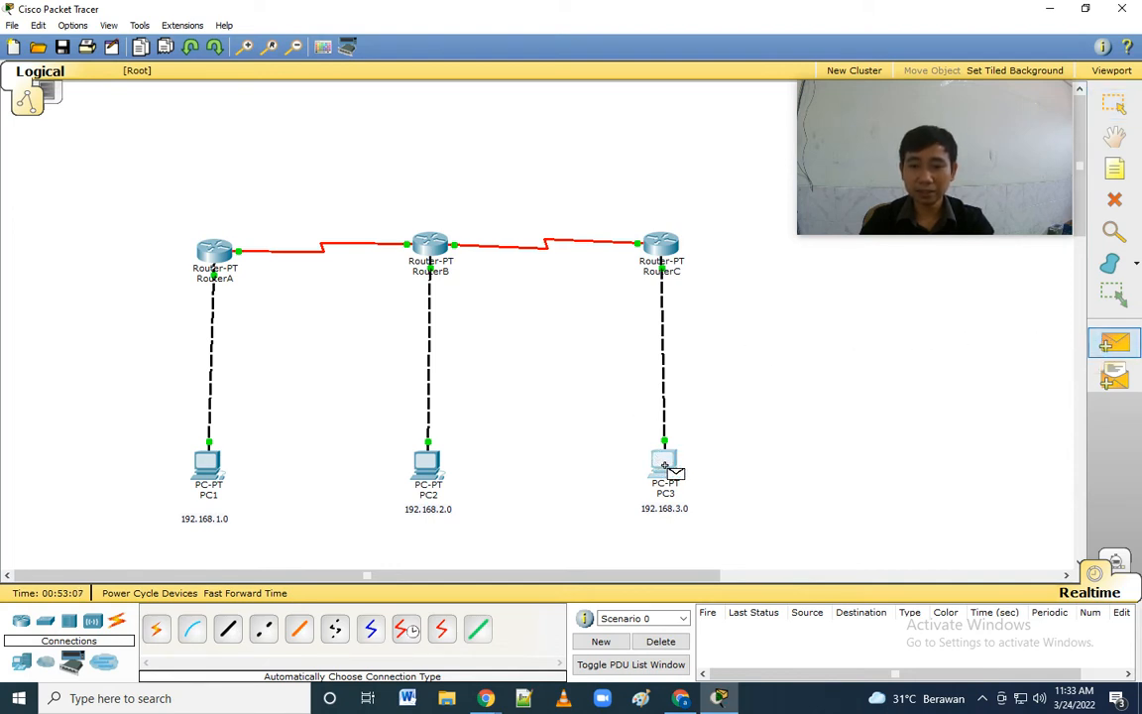
{"action": "left_click", "coordinate": [427, 464]}
{"action": "left_click", "coordinate": [1114, 342]}
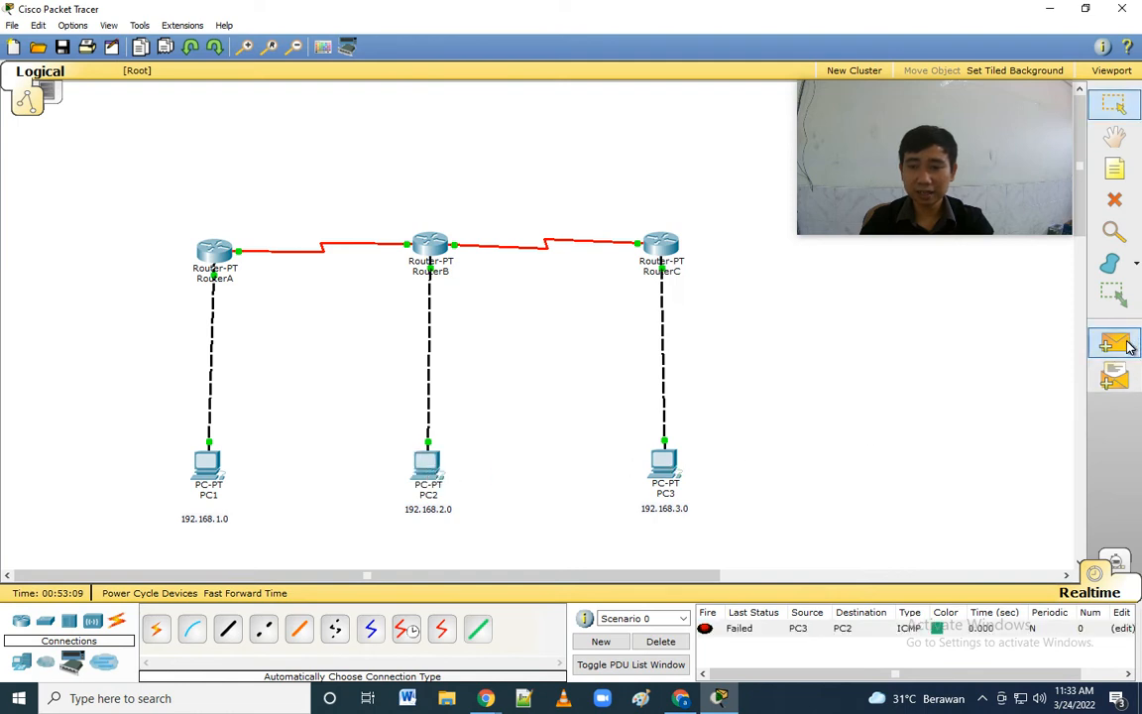
{"action": "left_click", "coordinate": [208, 464]}
{"action": "left_click", "coordinate": [426, 466]}
{"action": "left_click", "coordinate": [1115, 342]}
{"action": "left_click", "coordinate": [674, 464]}
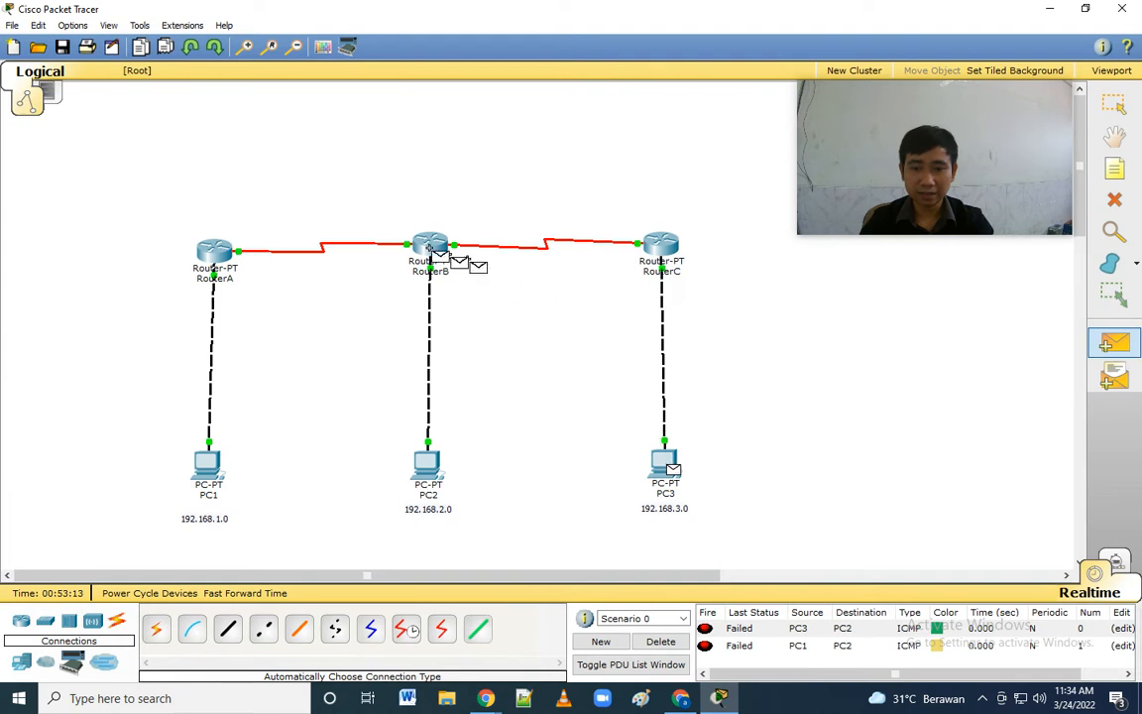
{"action": "left_click", "coordinate": [436, 248]}
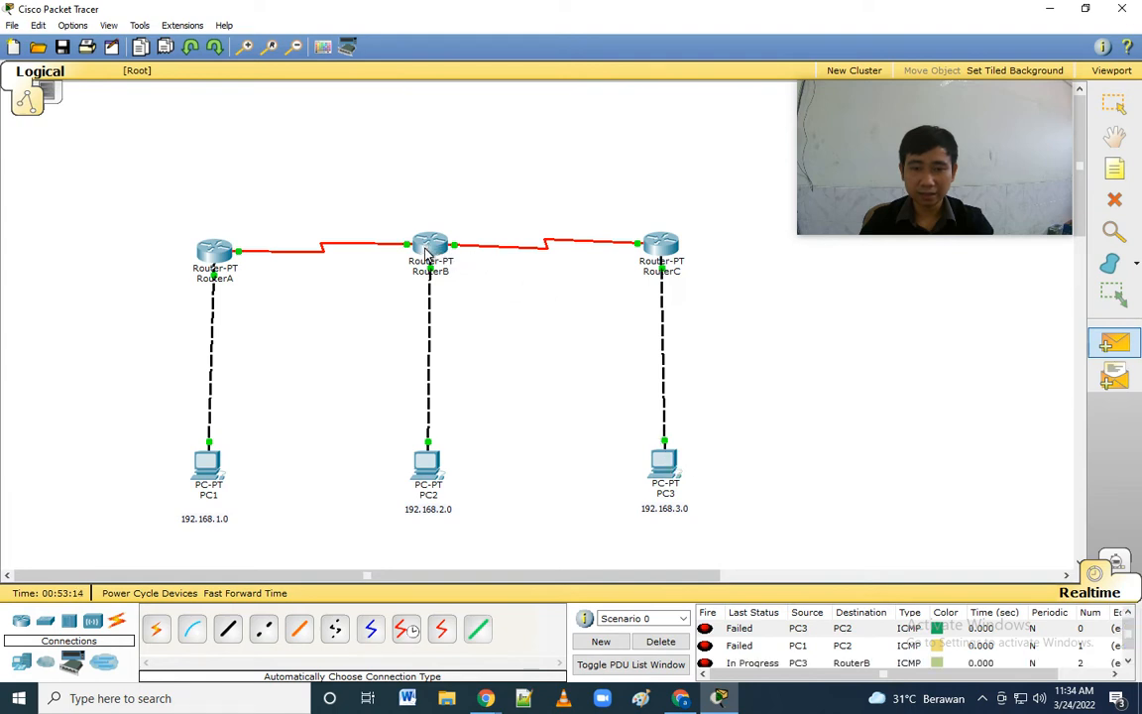
{"action": "left_click", "coordinate": [660, 641]}
Send simple PDUs from PC1 to RouterB and from PC3 to RouterA, then delete the PDU entries.
{"action": "left_click", "coordinate": [1115, 342]}
{"action": "left_click", "coordinate": [198, 464]}
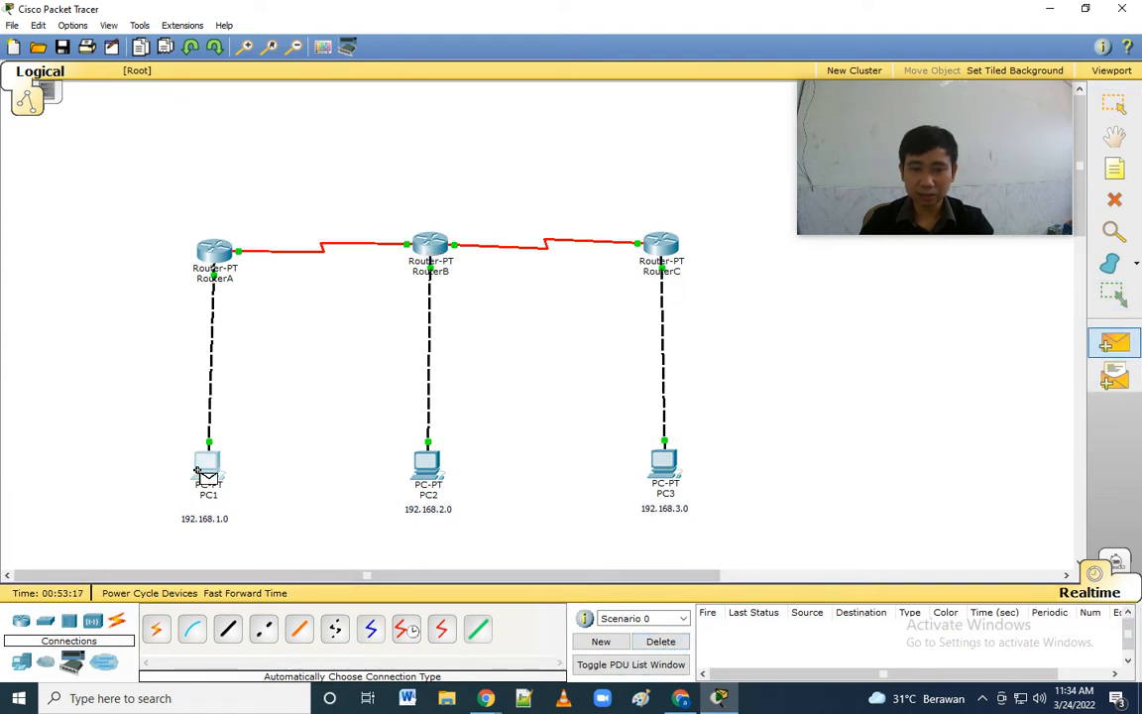
{"action": "left_click", "coordinate": [428, 248]}
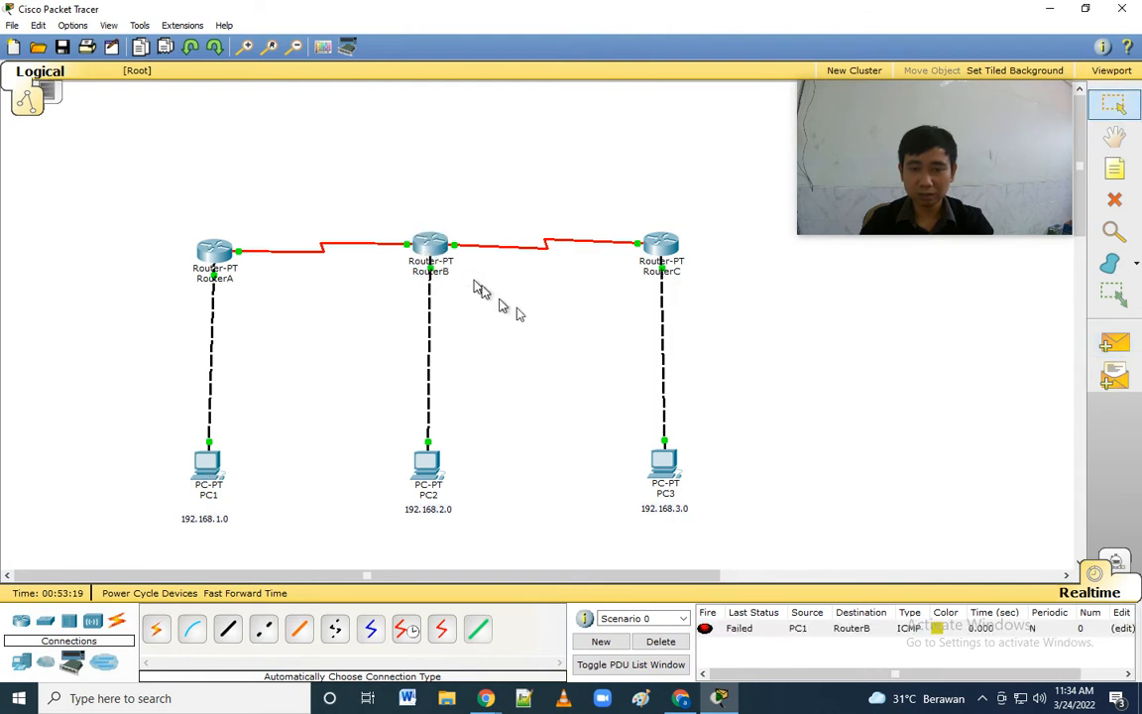
{"action": "left_click", "coordinate": [1118, 349]}
{"action": "left_click", "coordinate": [661, 464]}
{"action": "left_click", "coordinate": [227, 257]}
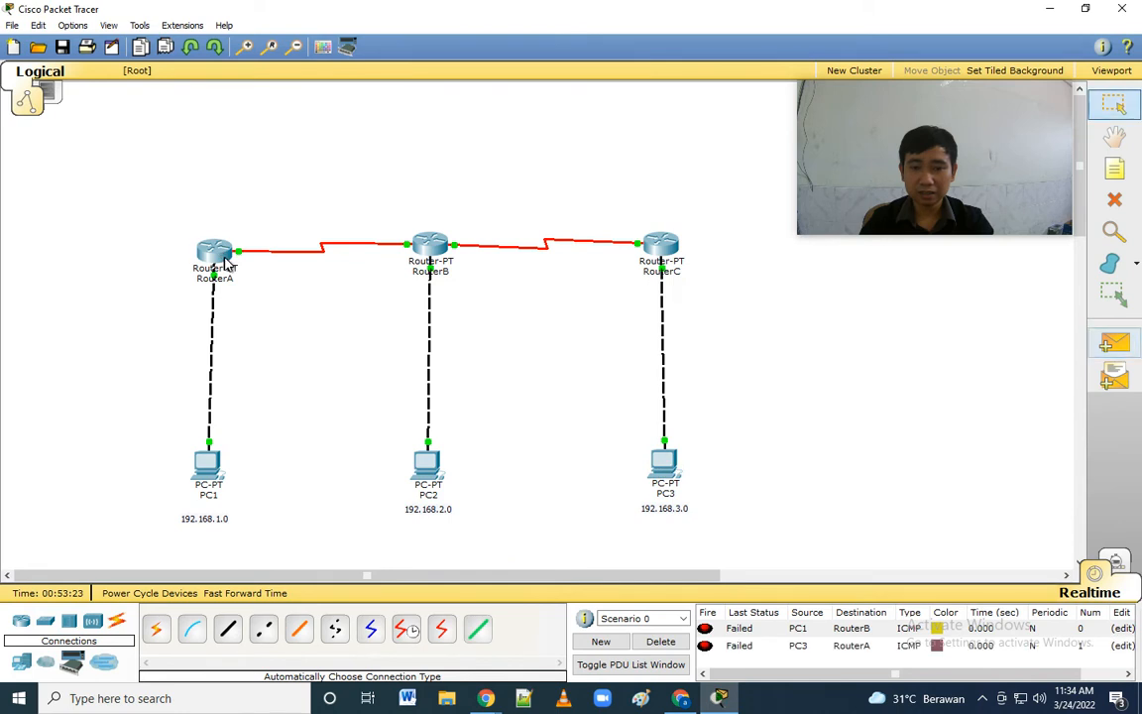
{"action": "left_click", "coordinate": [661, 641]}
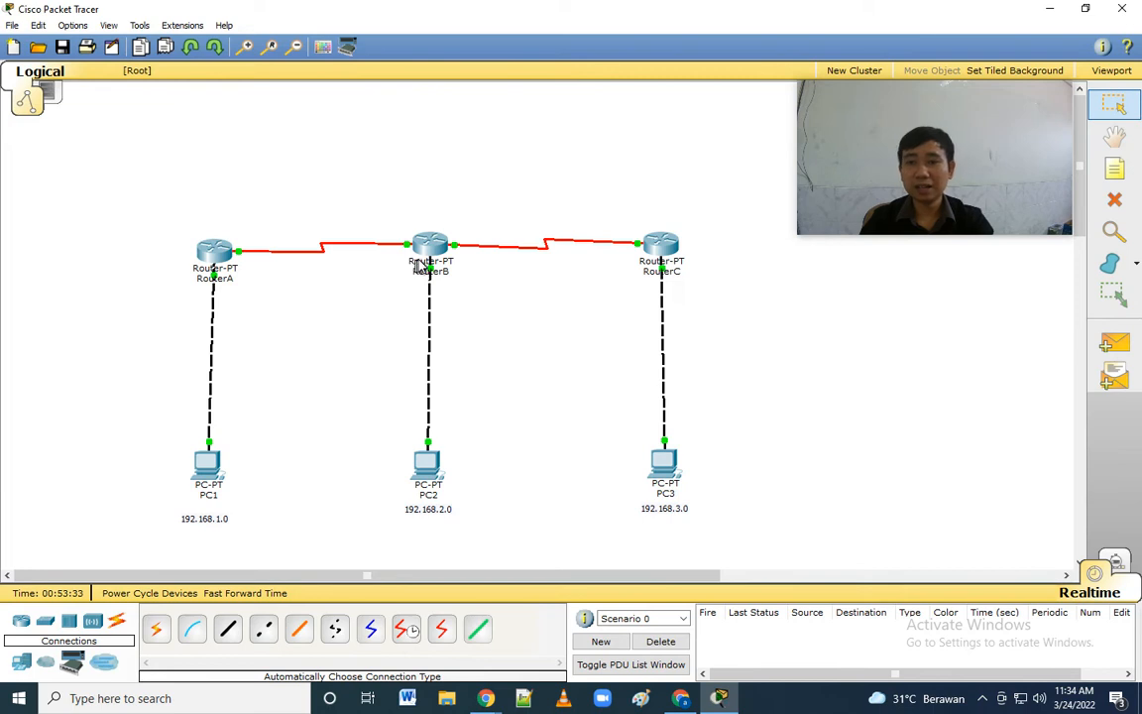
Place the notes 192.168.4.0 above the RouterA–RouterB link and 192.168.5.0 above the RouterB–RouterC link, adjusting their positions slightly.
{"action": "mouse_move", "coordinate": [427, 260]}
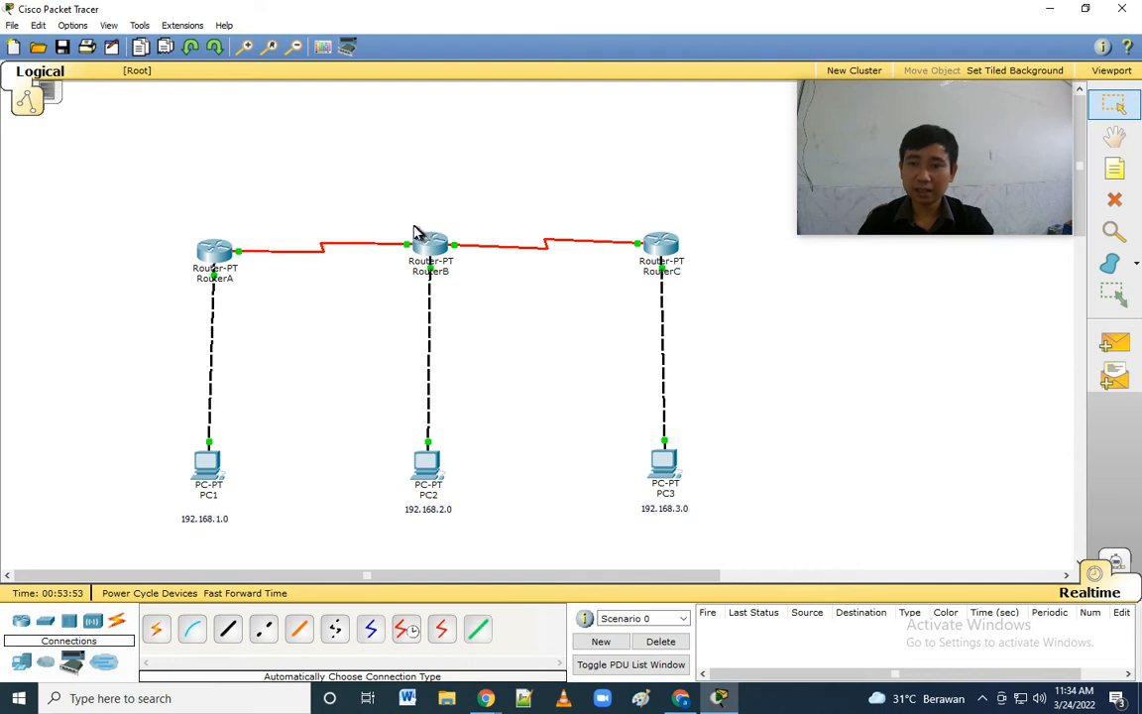
{"action": "left_click", "coordinate": [1114, 168]}
{"action": "left_click", "coordinate": [306, 213]}
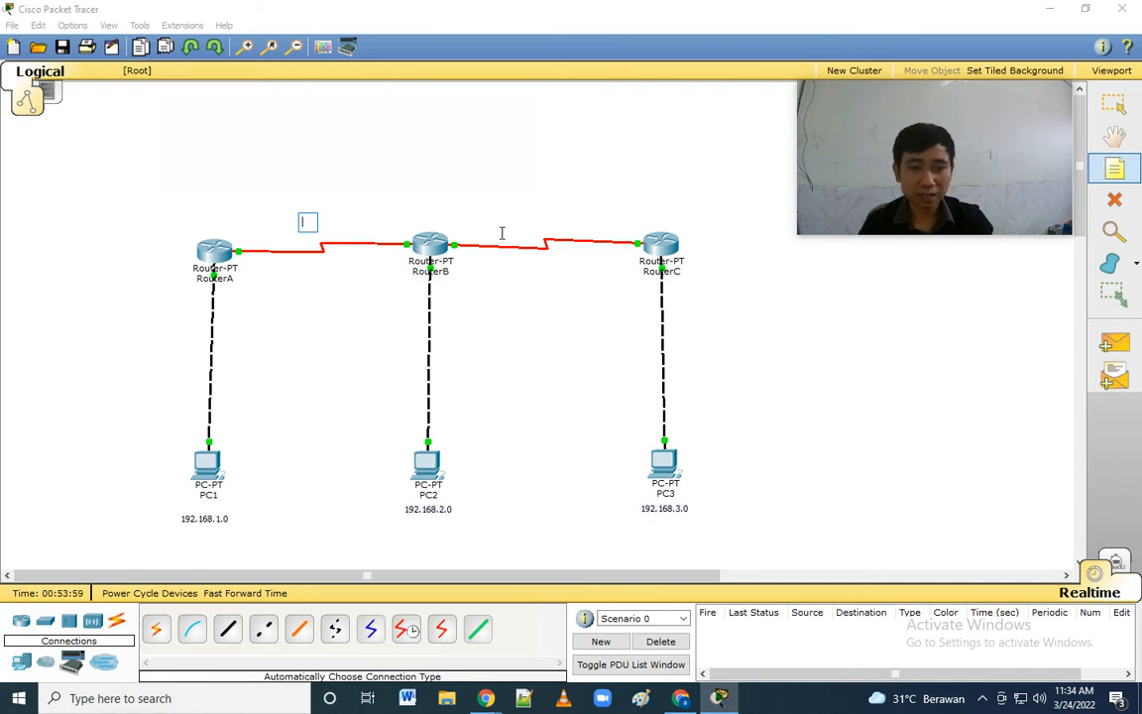
{"action": "type", "text": "192.168.4.0"}
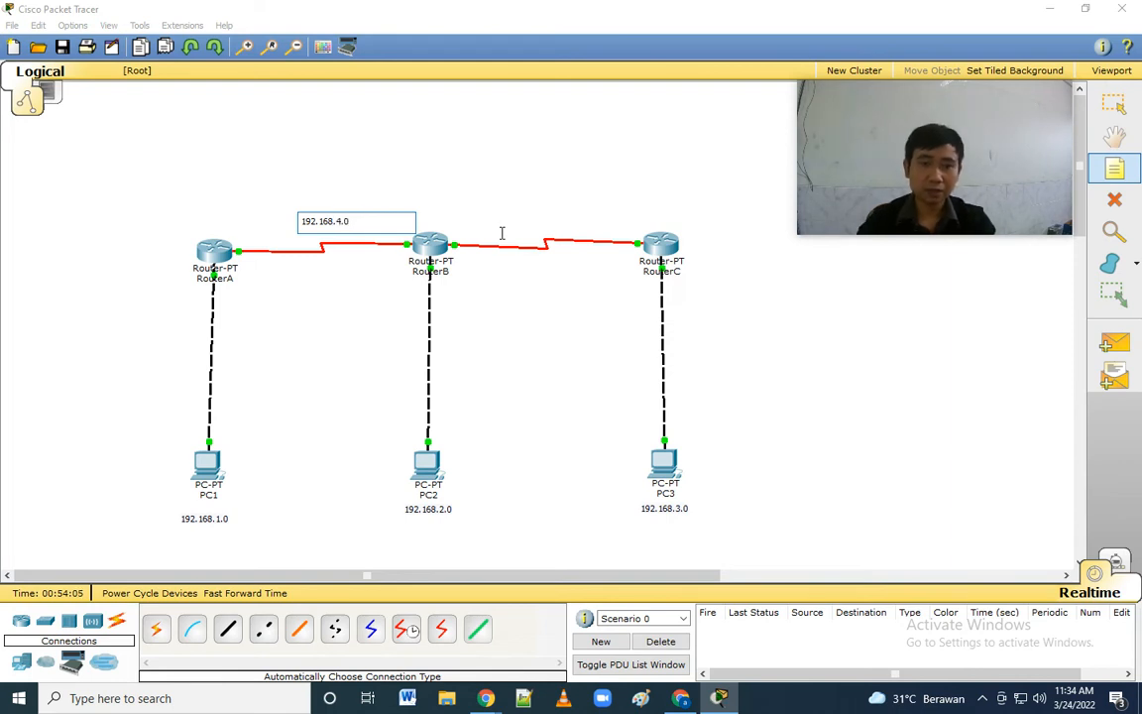
{"action": "left_click", "coordinate": [524, 218]}
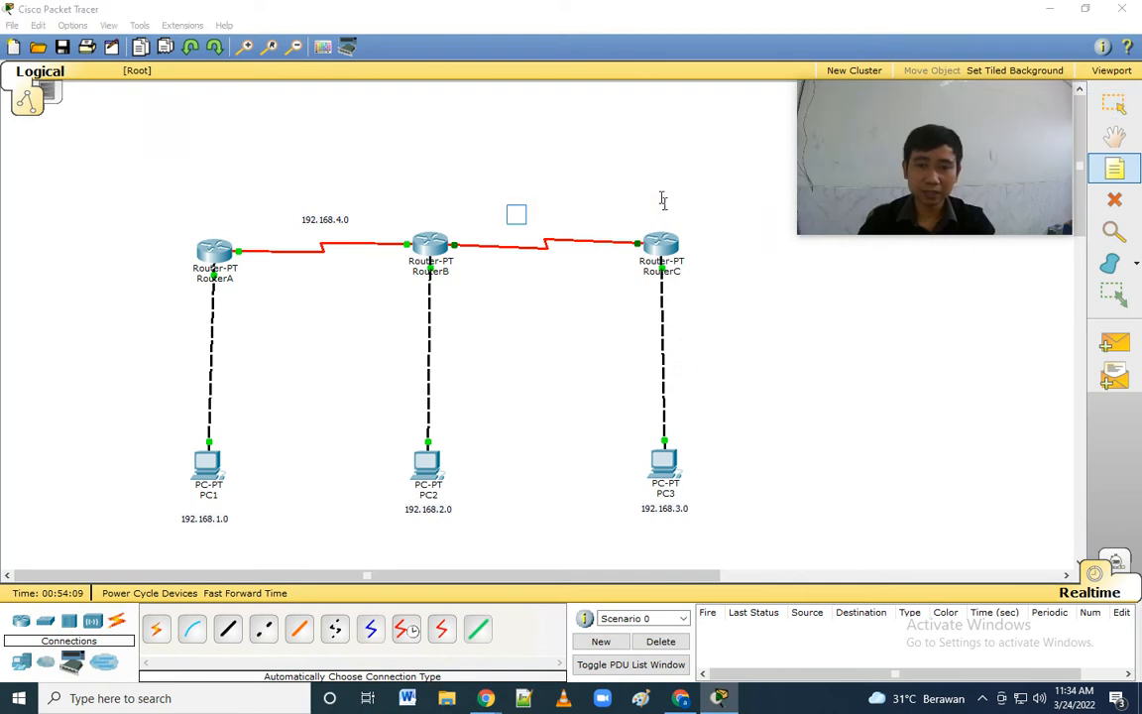
{"action": "type", "text": "192.168.5.0"}
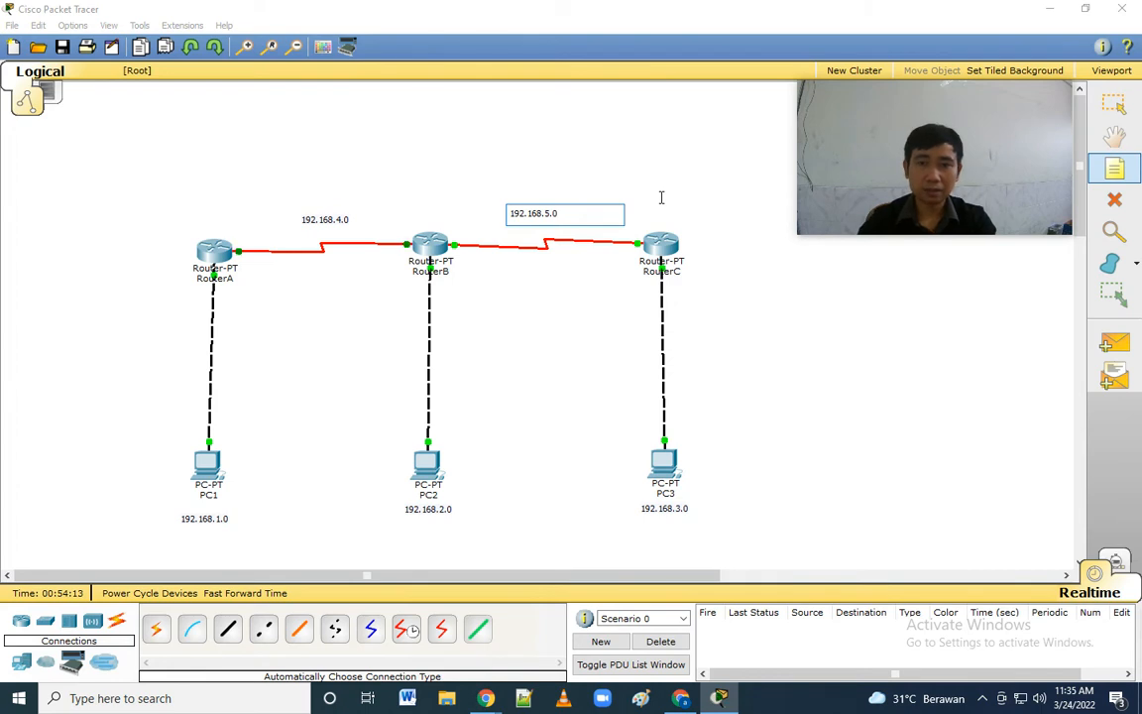
{"action": "key", "text": "Escape"}
{"action": "left_click_drag", "start_coordinate": [535, 214], "coordinate": [546, 214]}
{"action": "left_click_drag", "start_coordinate": [343, 219], "coordinate": [335, 224]}
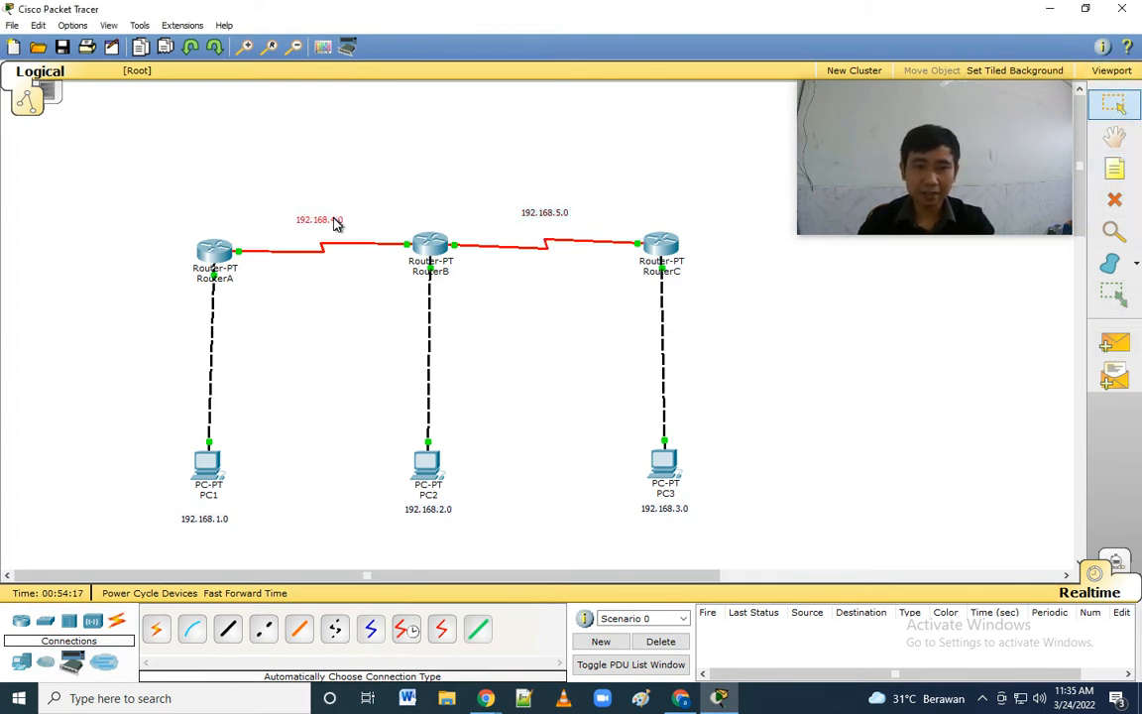
Add network 192.168.1.0 to RouterA's RIP routing.
{"action": "mouse_move", "coordinate": [207, 260]}
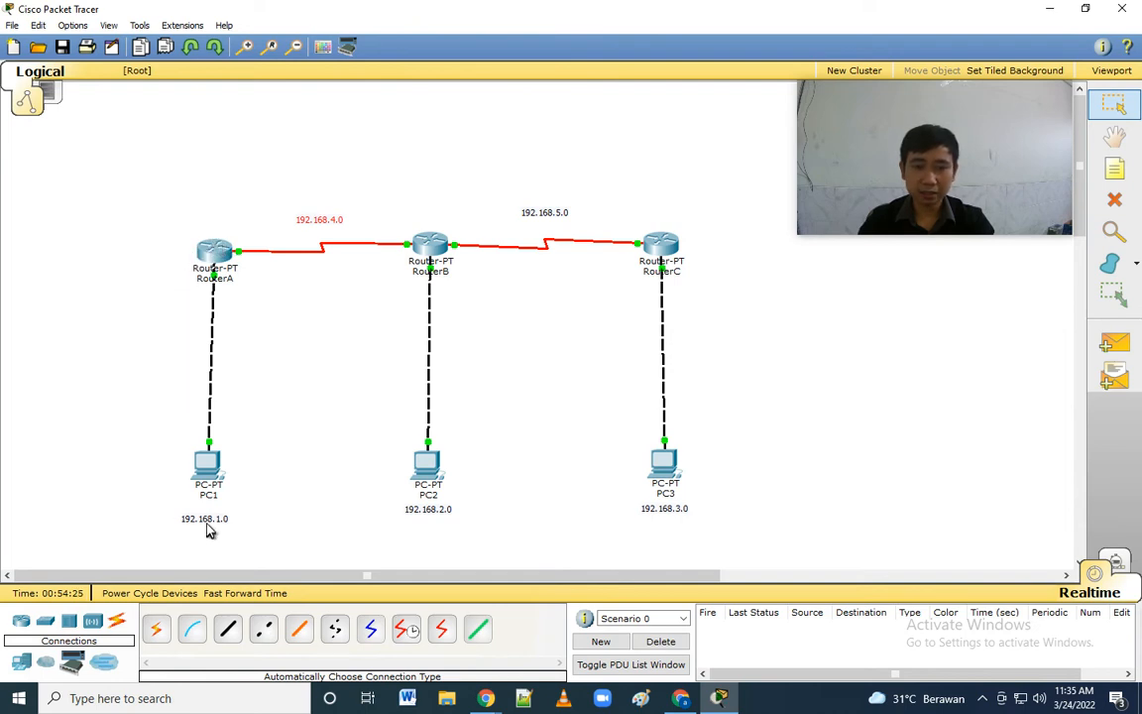
{"action": "left_click", "coordinate": [217, 253]}
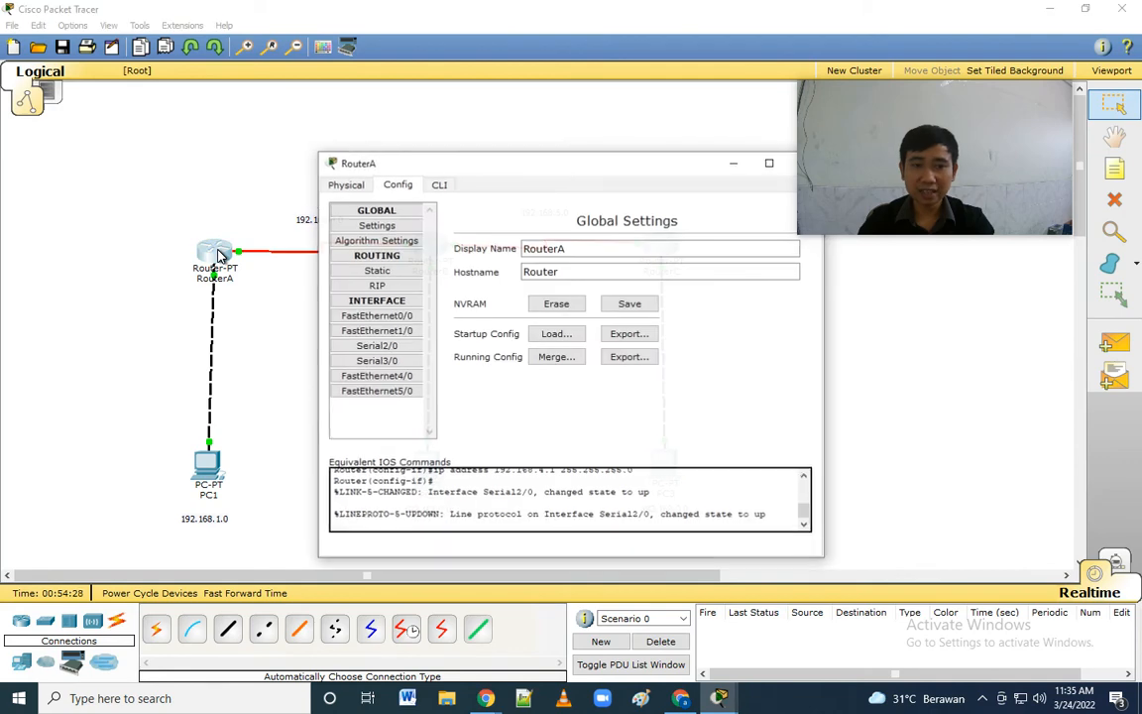
{"action": "left_click", "coordinate": [378, 285]}
{"action": "left_click_drag", "start_coordinate": [589, 169], "coordinate": [503, 156]}
{"action": "left_click", "coordinate": [595, 228]}
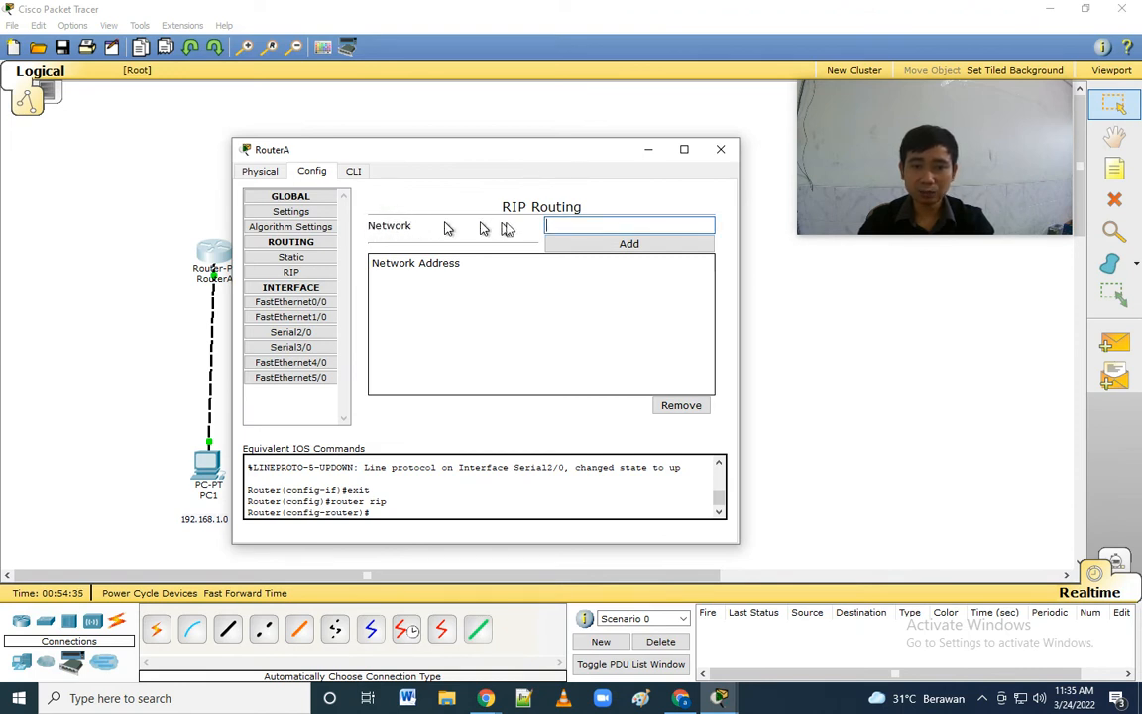
{"action": "left_click", "coordinate": [310, 172]}
{"action": "left_click", "coordinate": [289, 272]}
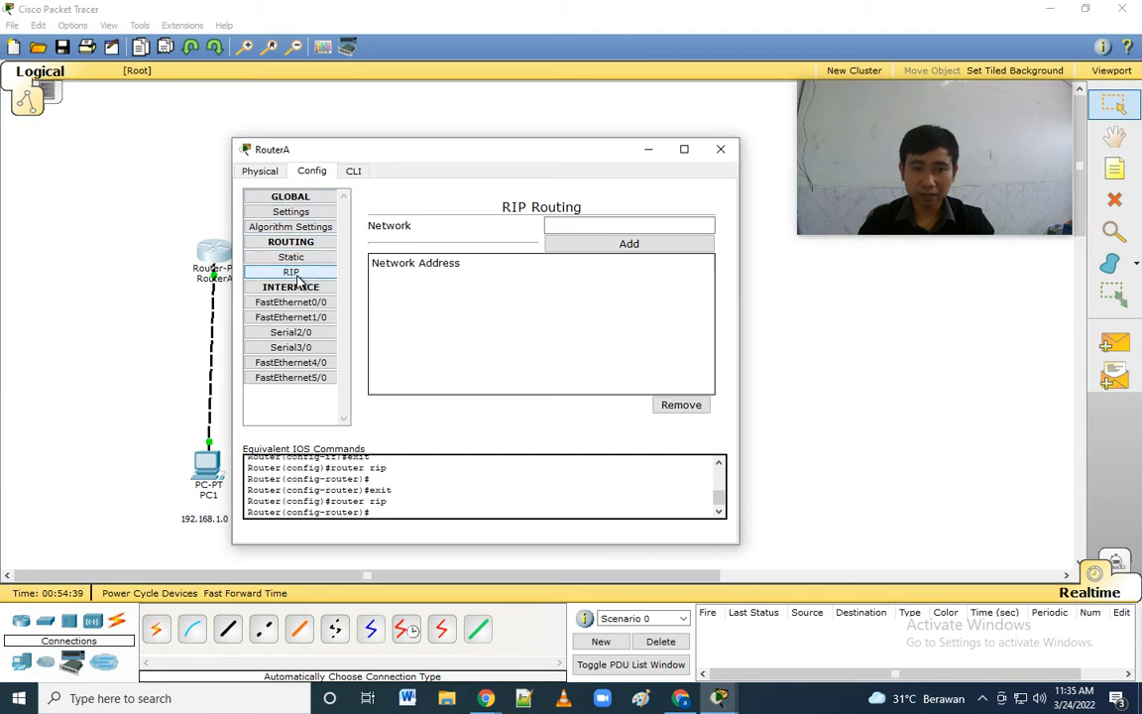
{"action": "left_click", "coordinate": [631, 226]}
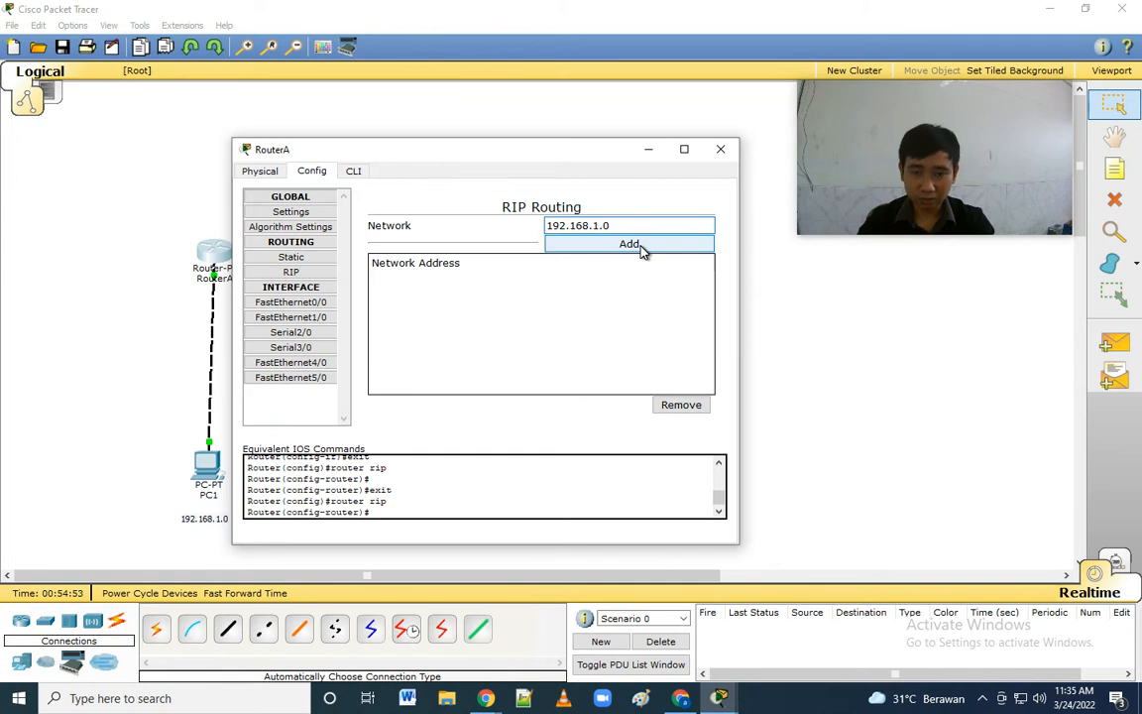
{"action": "left_click", "coordinate": [635, 245]}
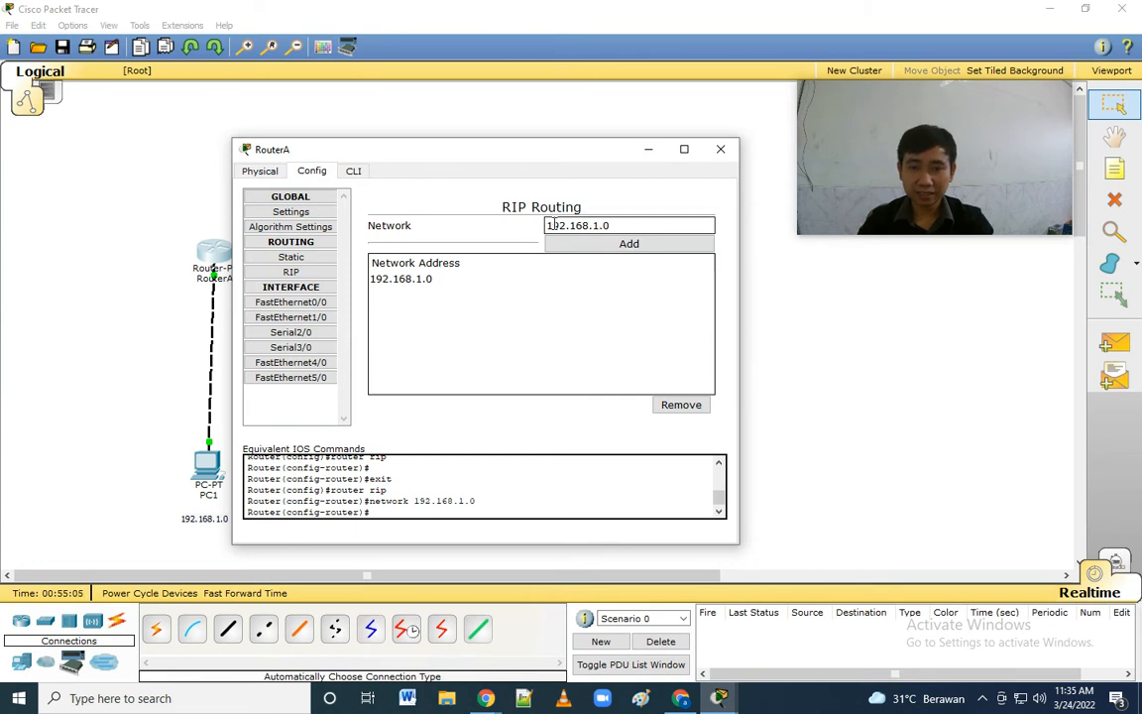
Add network 192.168.4.0 to RouterA's RIP routing and close its configuration window.
{"action": "left_click_drag", "start_coordinate": [645, 225], "coordinate": [530, 227]}
{"action": "type", "text": "192"}
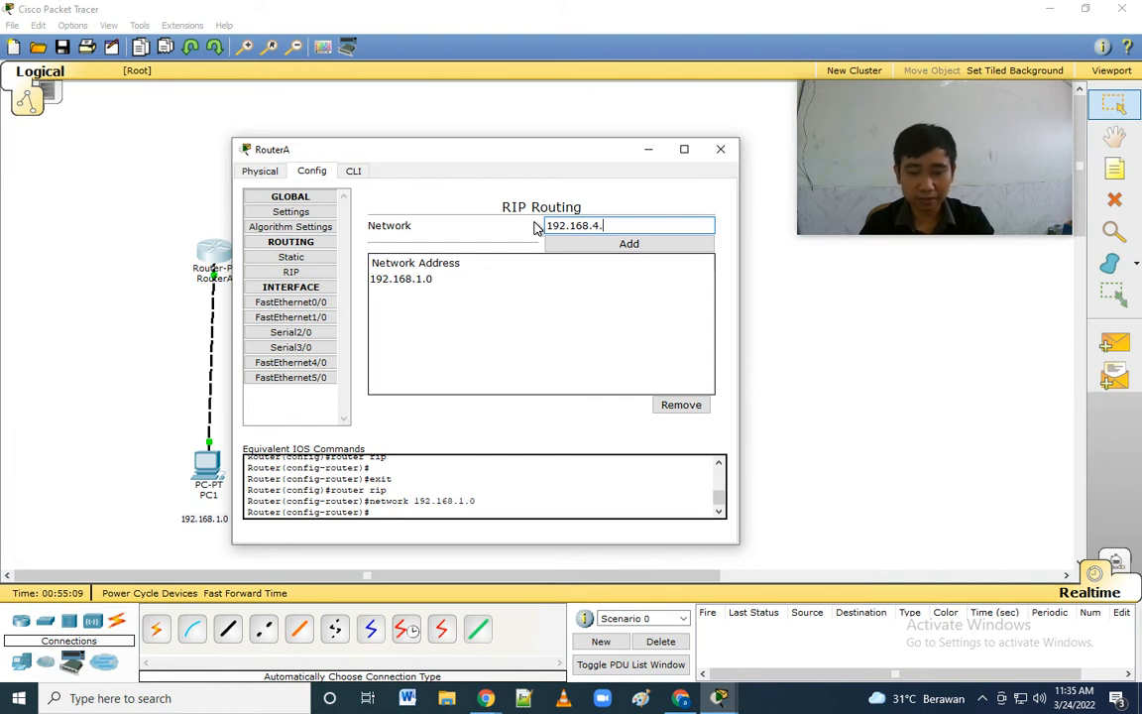
{"action": "left_click", "coordinate": [602, 250]}
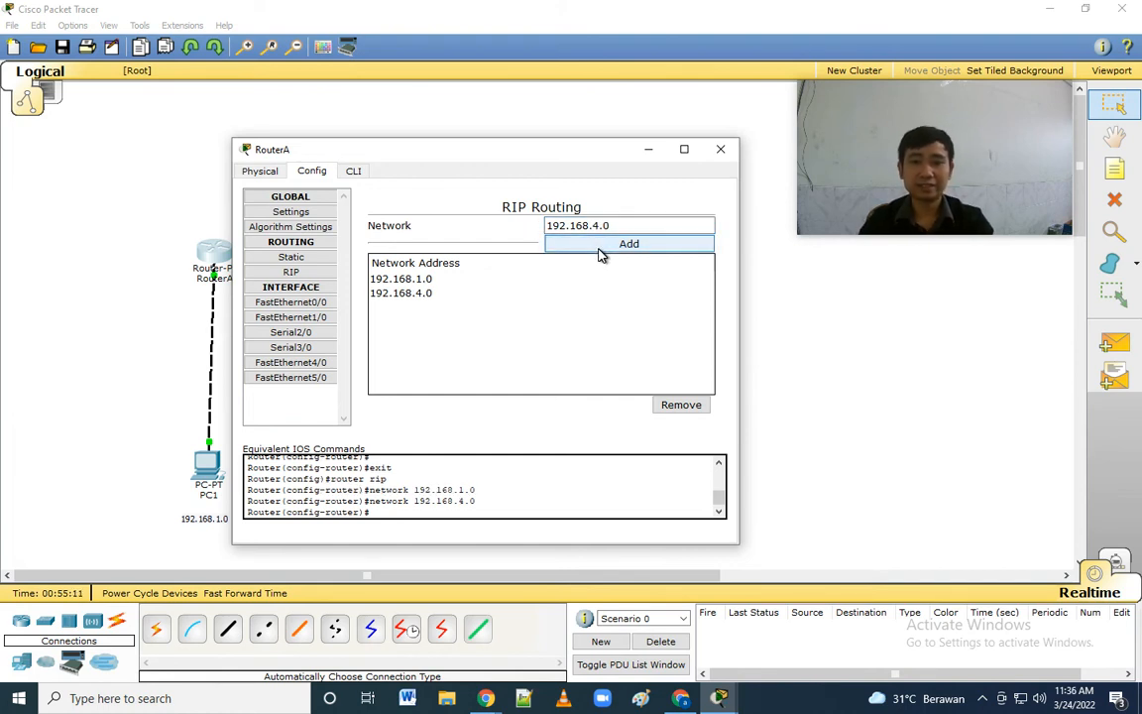
{"action": "left_click", "coordinate": [721, 149]}
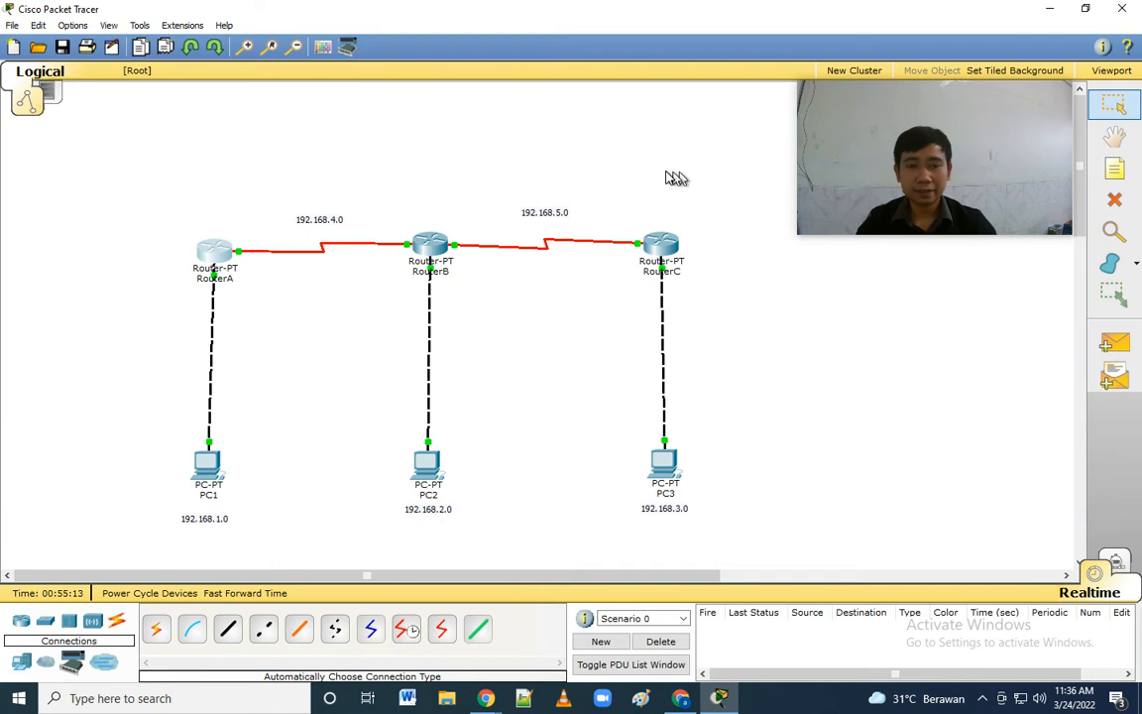
Test the connection from PC1 to RouterB with three simple PDUs, then delete the PDU entries.
{"action": "left_click", "coordinate": [1115, 342]}
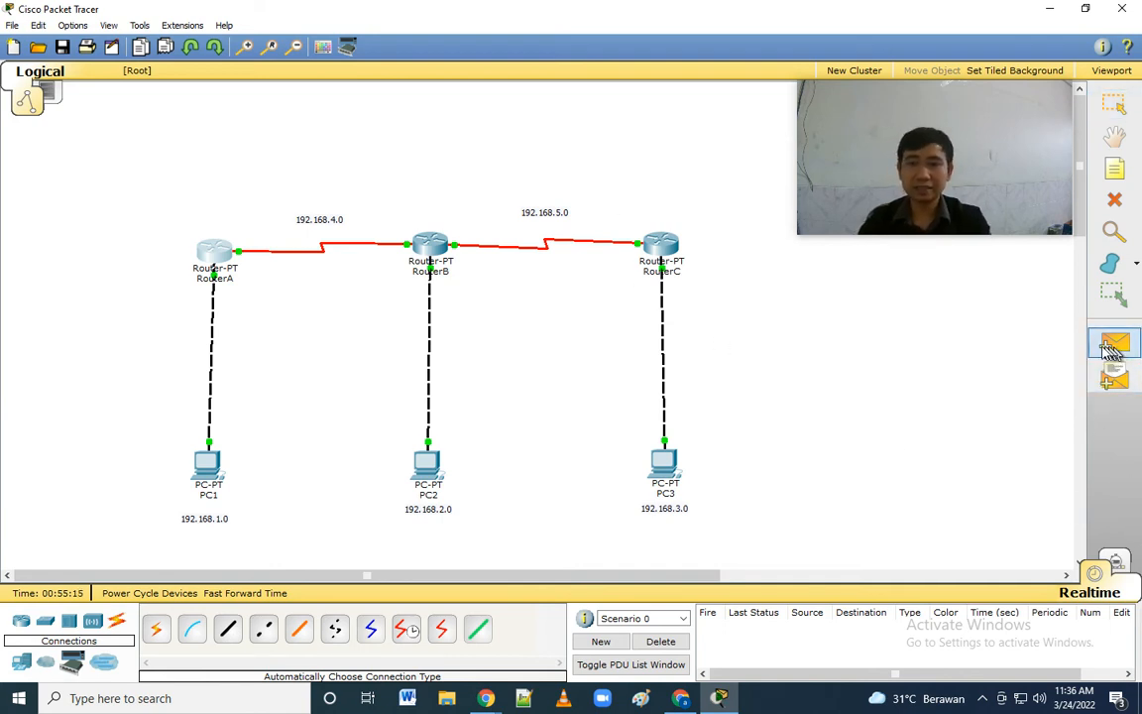
{"action": "left_click", "coordinate": [207, 464]}
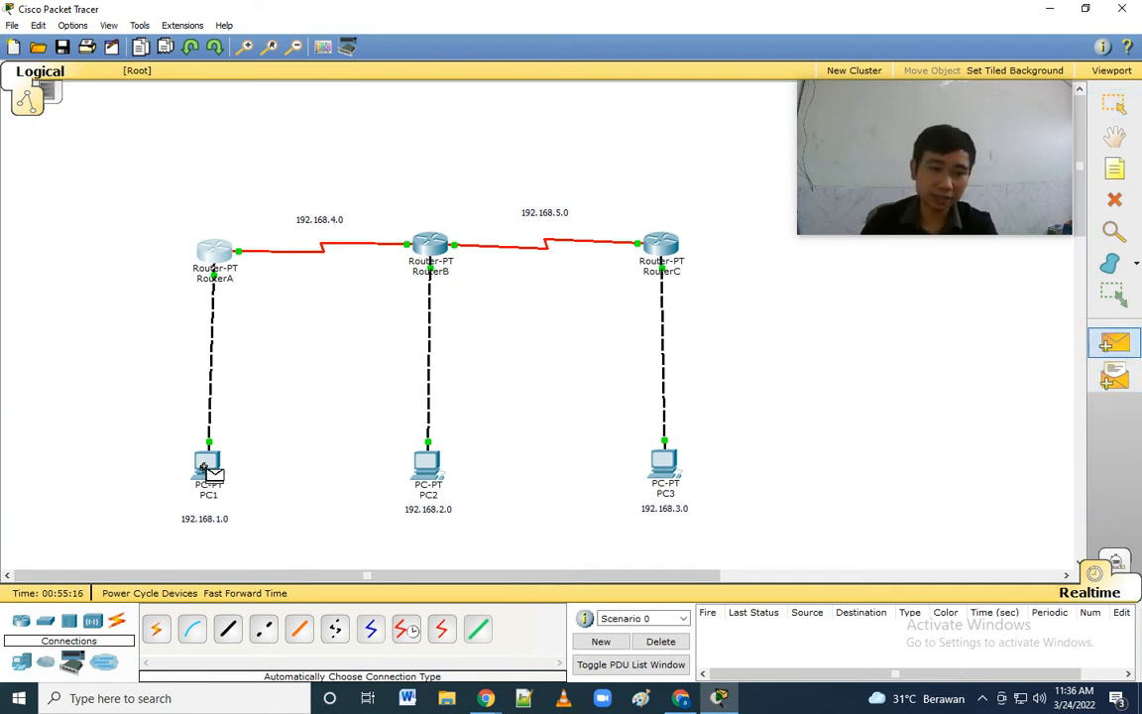
{"action": "left_click", "coordinate": [433, 245]}
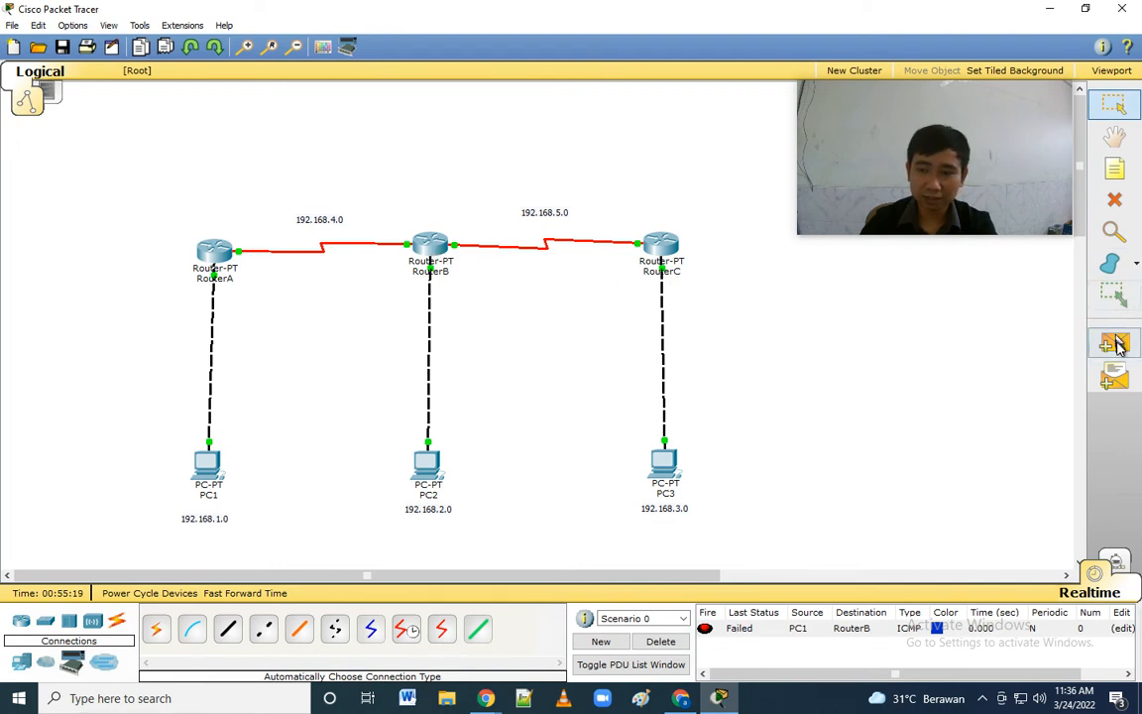
{"action": "left_click", "coordinate": [206, 462]}
{"action": "left_click", "coordinate": [419, 248]}
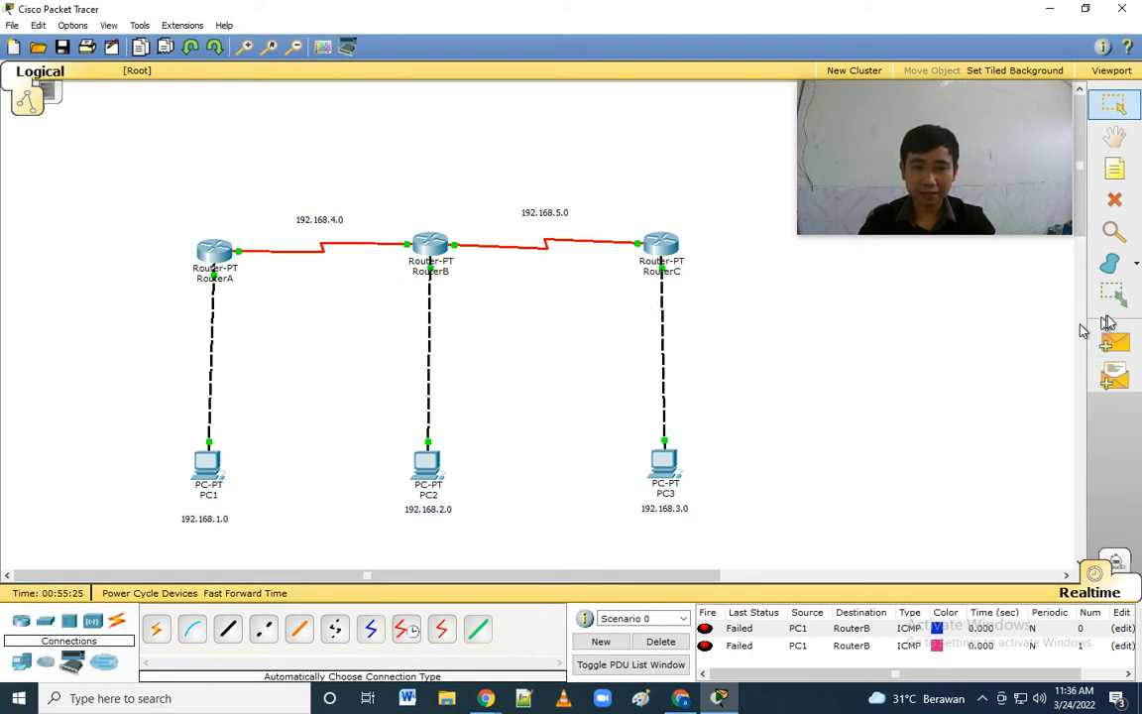
{"action": "left_click", "coordinate": [1114, 343]}
{"action": "left_click", "coordinate": [214, 464]}
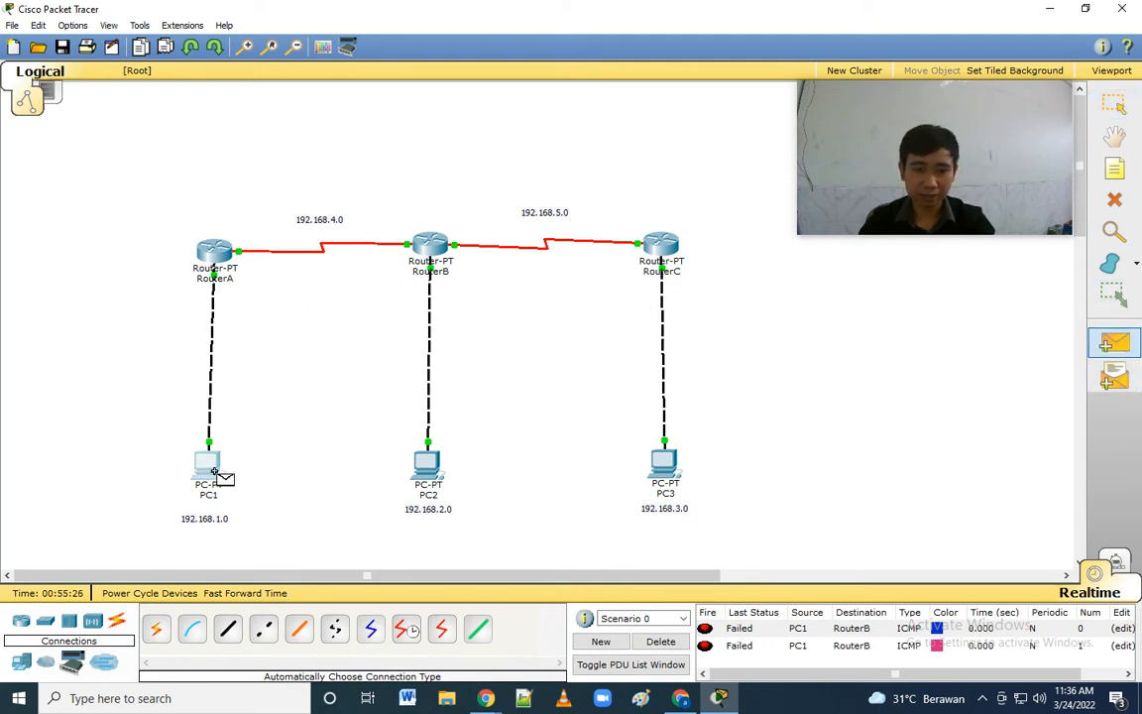
{"action": "left_click", "coordinate": [421, 245]}
{"action": "left_click", "coordinate": [660, 642]}
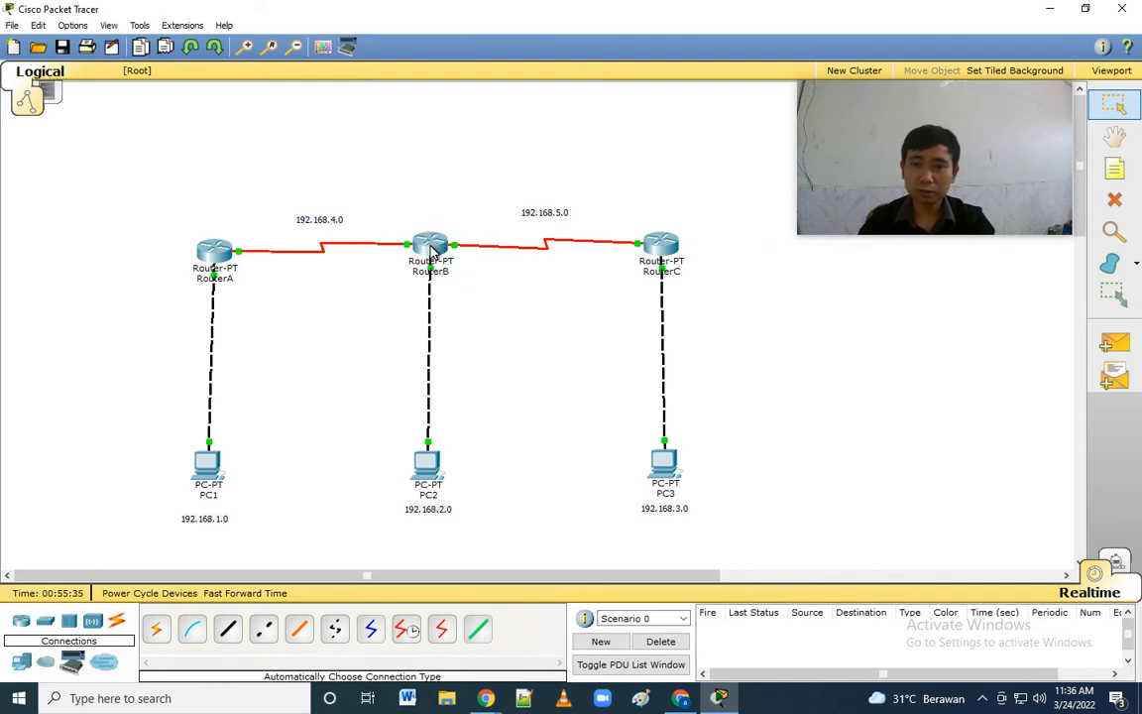
{"action": "mouse_move", "coordinate": [433, 253]}
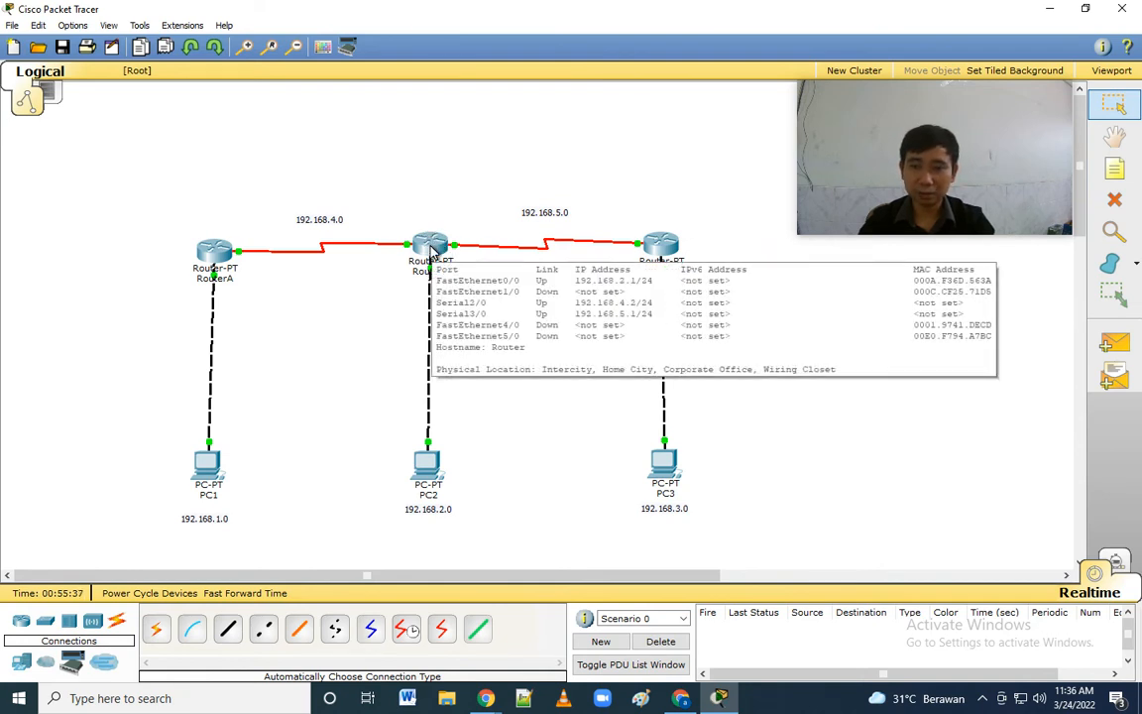
{"action": "left_click", "coordinate": [432, 250]}
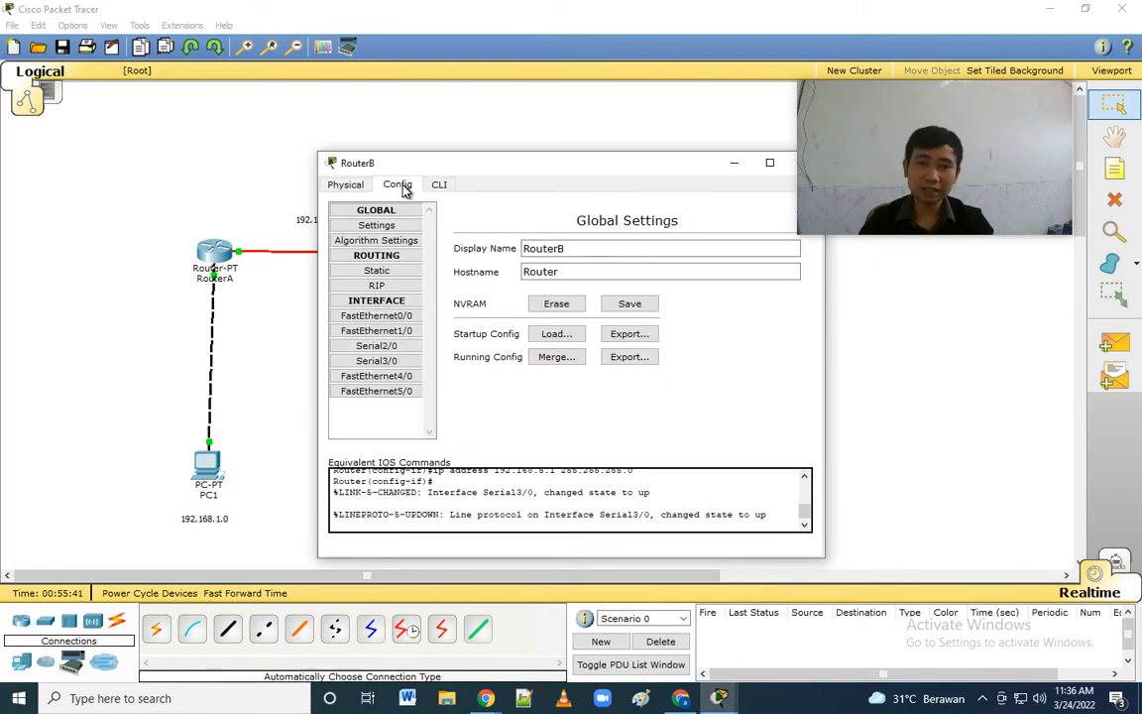
{"action": "left_click", "coordinate": [397, 286]}
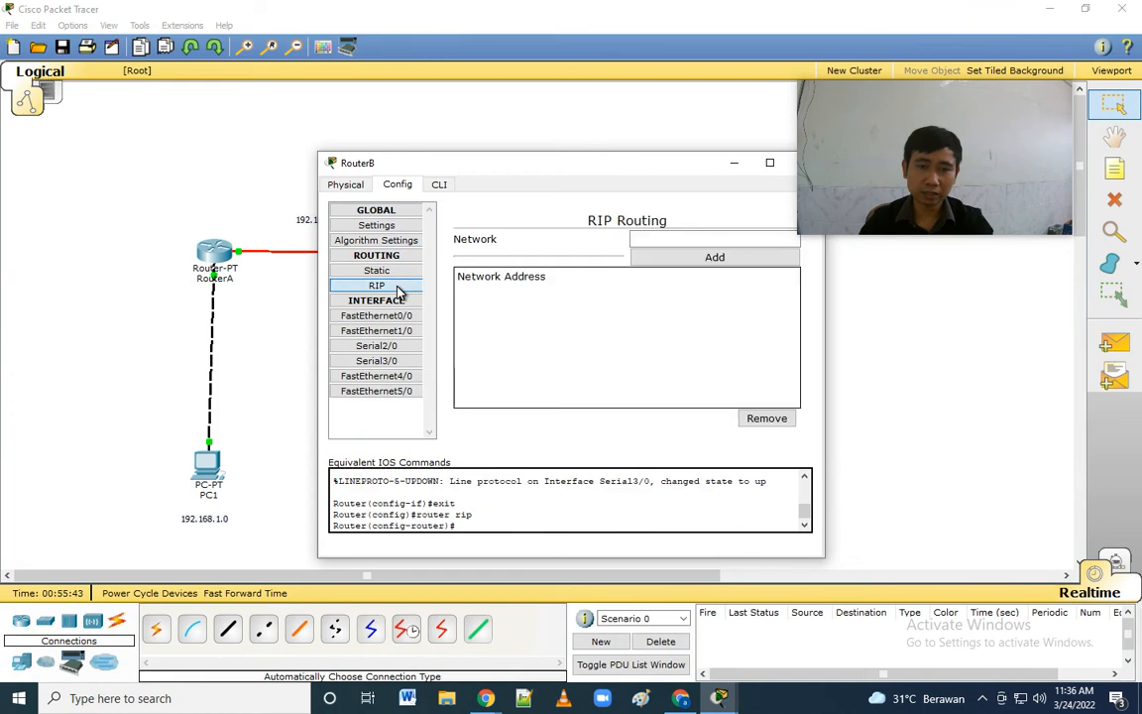
{"action": "left_click_drag", "start_coordinate": [571, 161], "coordinate": [419, 153]}
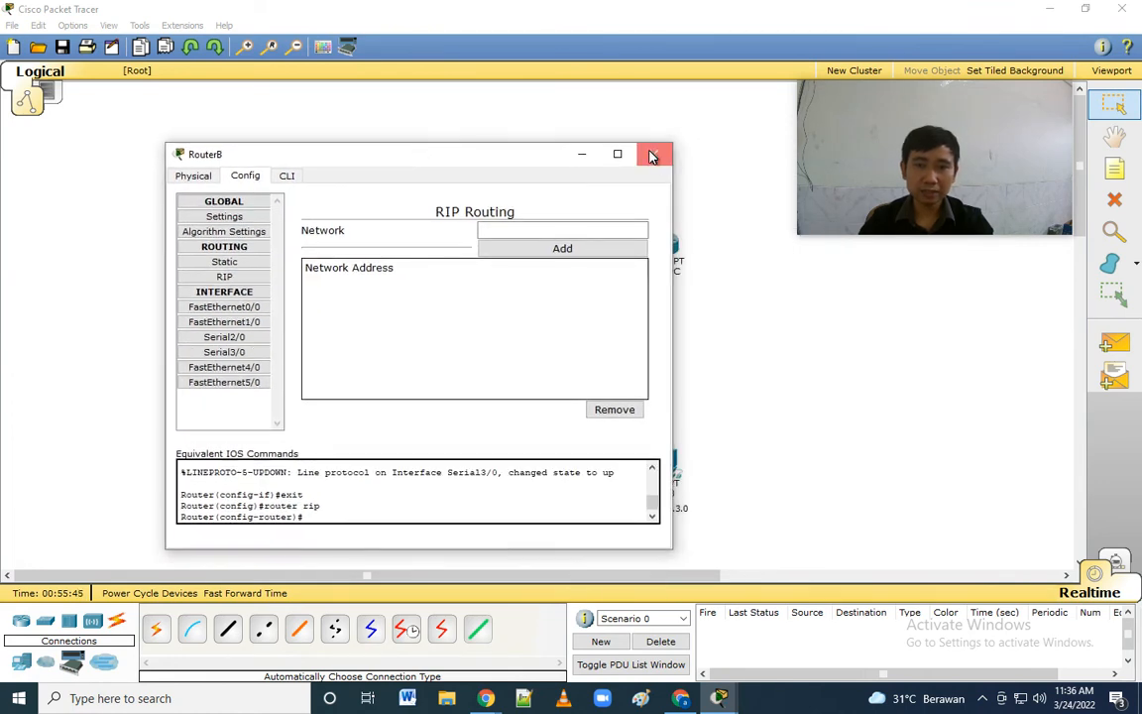
{"action": "left_click", "coordinate": [654, 154]}
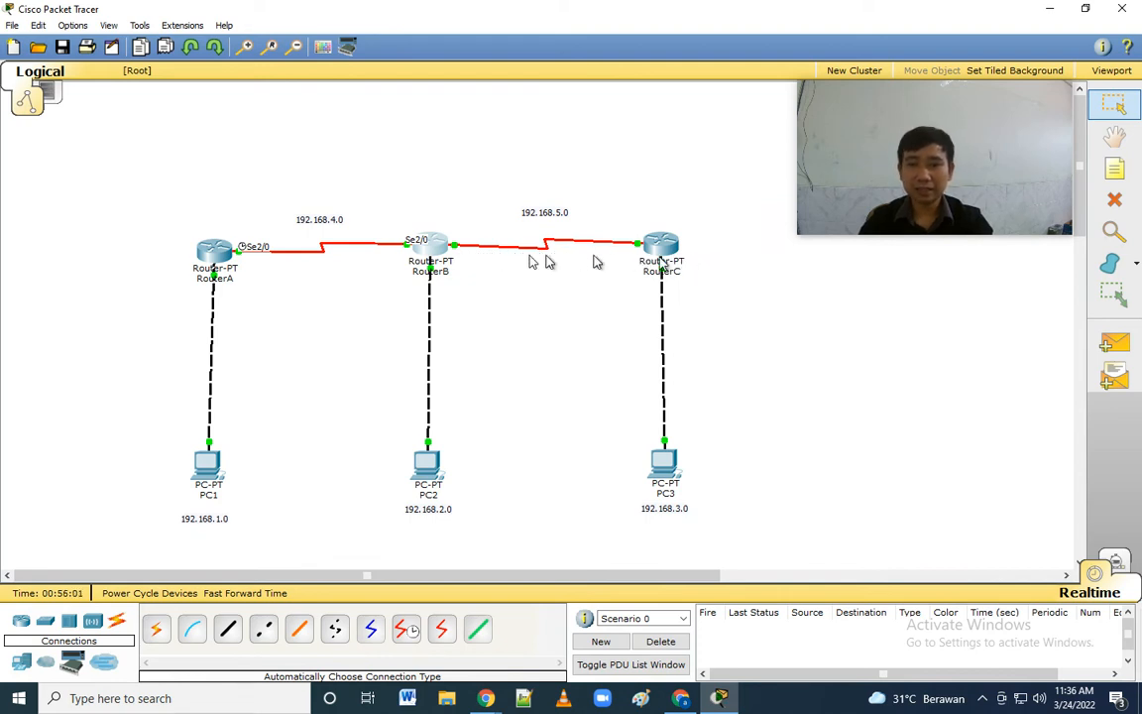
Add network 192.168.2.0 to RouterB's RIP routing.
{"action": "left_click", "coordinate": [429, 247]}
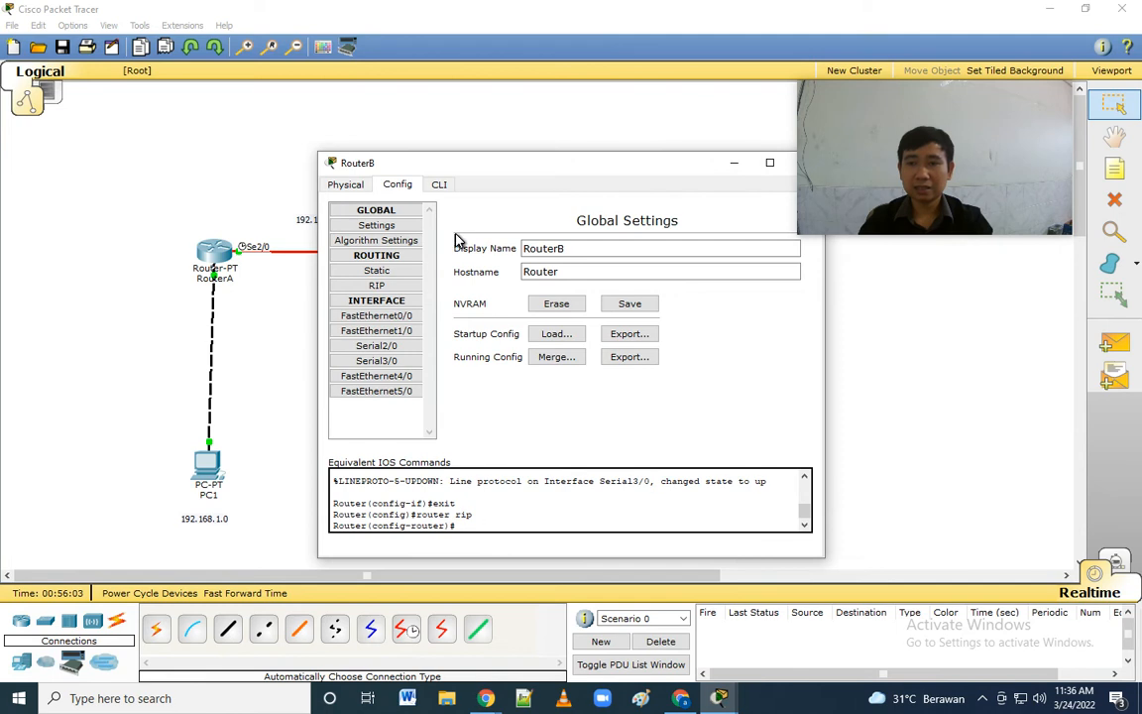
{"action": "left_click_drag", "start_coordinate": [449, 161], "coordinate": [312, 123]}
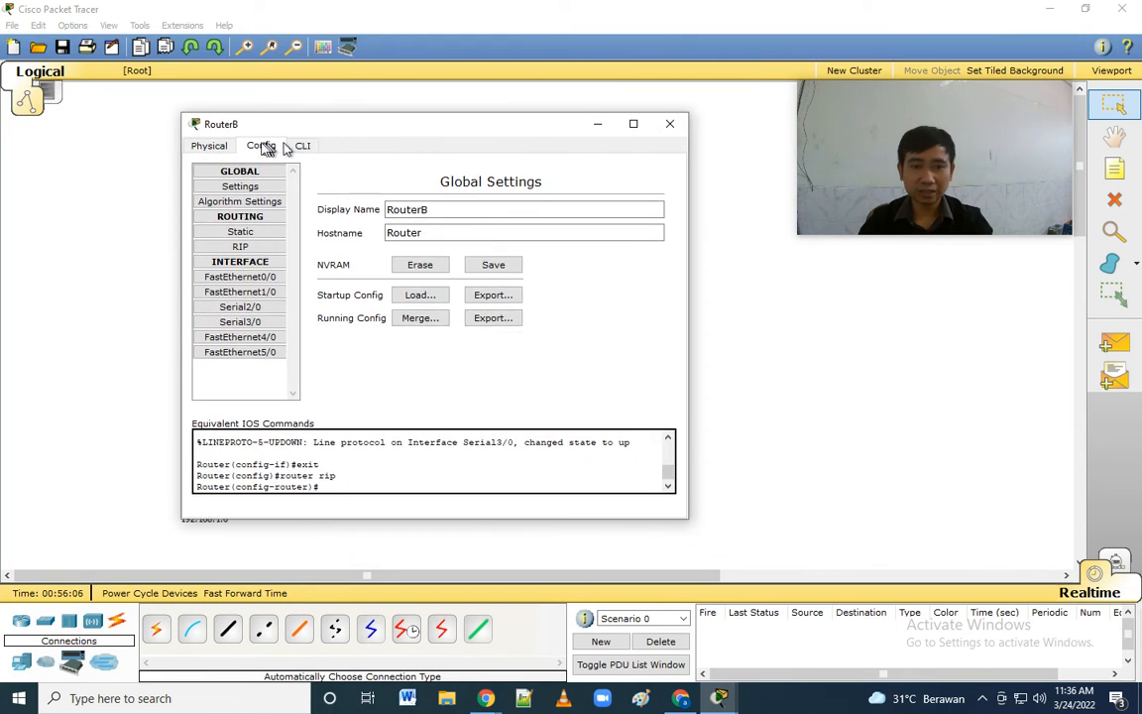
{"action": "left_click", "coordinate": [240, 247]}
{"action": "left_click", "coordinate": [534, 200]}
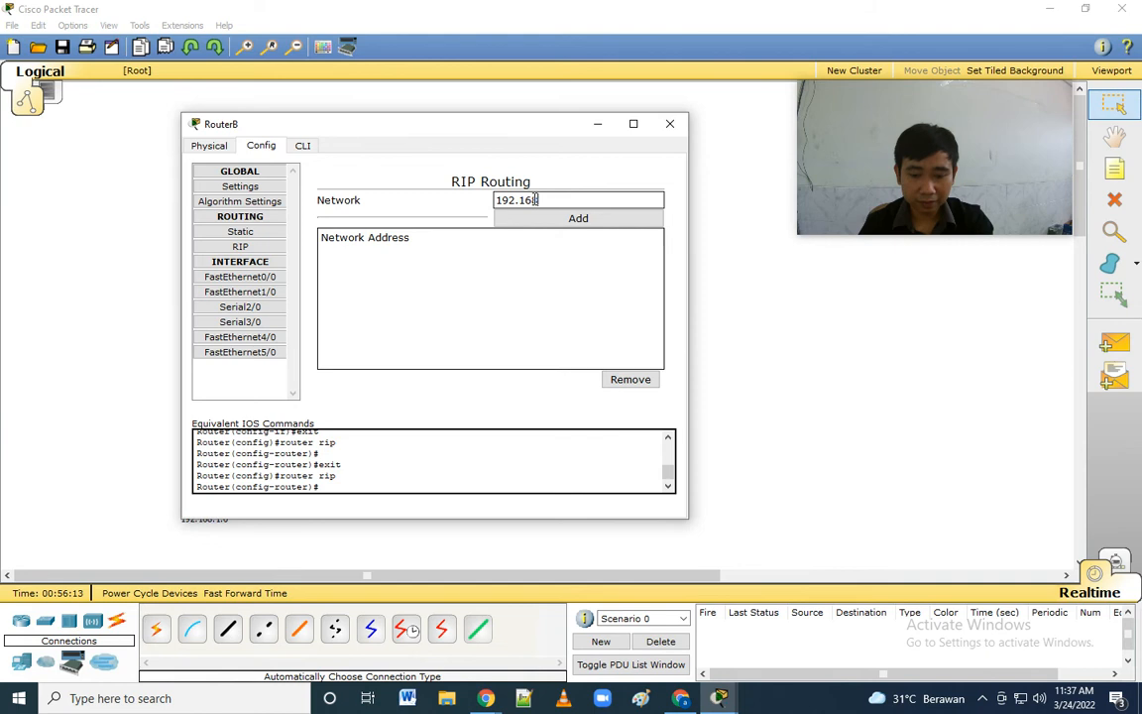
{"action": "left_click", "coordinate": [585, 219]}
Add networks 192.168.4.0 and 192.168.5.0 to RouterB's RIP routing and close its configuration window.
{"action": "left_click", "coordinate": [550, 199]}
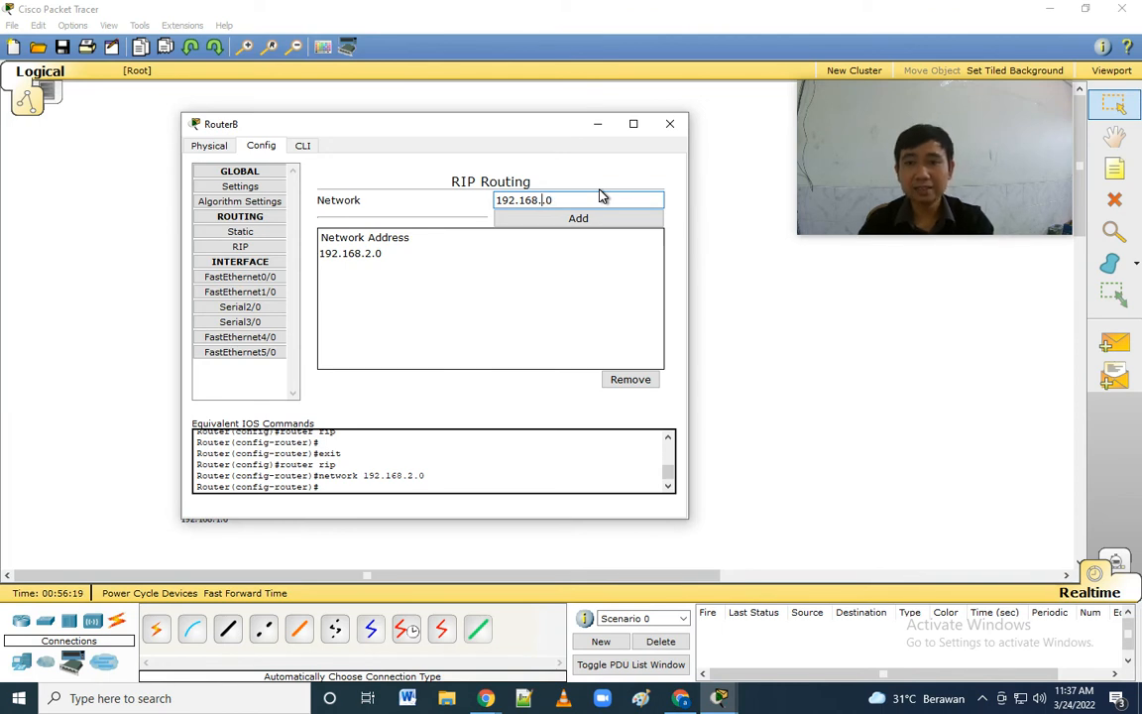
{"action": "type", "text": "4"}
{"action": "left_click", "coordinate": [590, 221]}
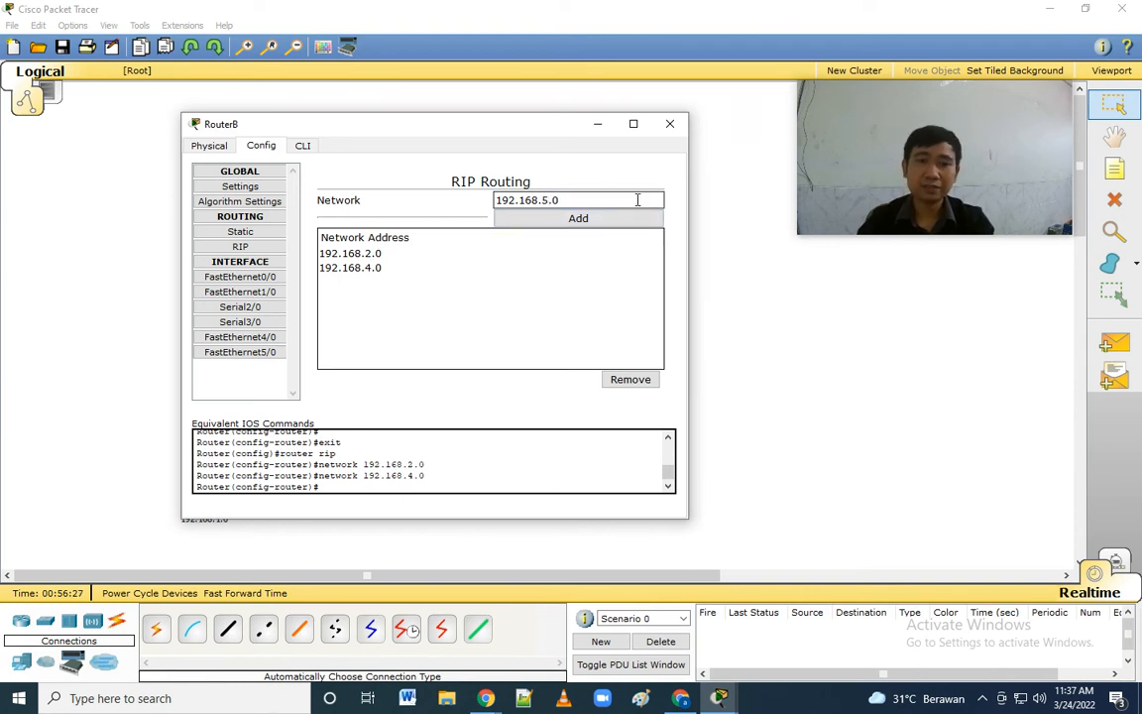
{"action": "left_click", "coordinate": [615, 220]}
{"action": "left_click", "coordinate": [670, 124]}
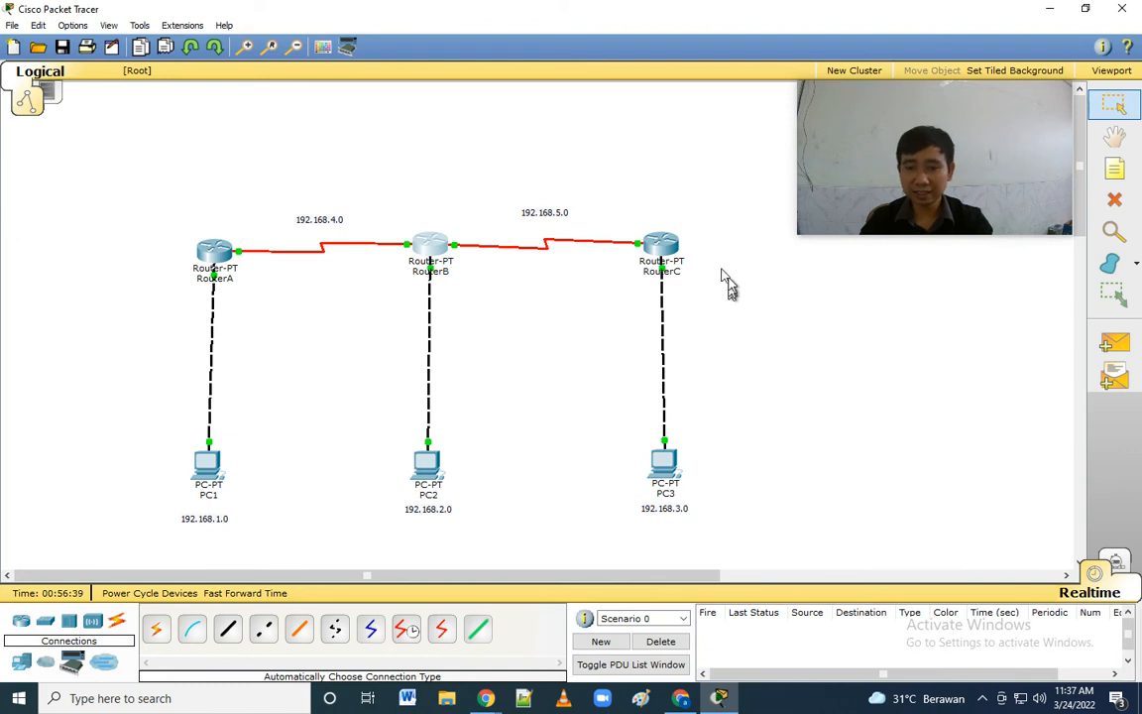
Add network 192.168.3.0 to RouterC's RIP routing.
{"action": "left_click", "coordinate": [659, 244]}
{"action": "left_click_drag", "start_coordinate": [592, 156], "coordinate": [470, 133]}
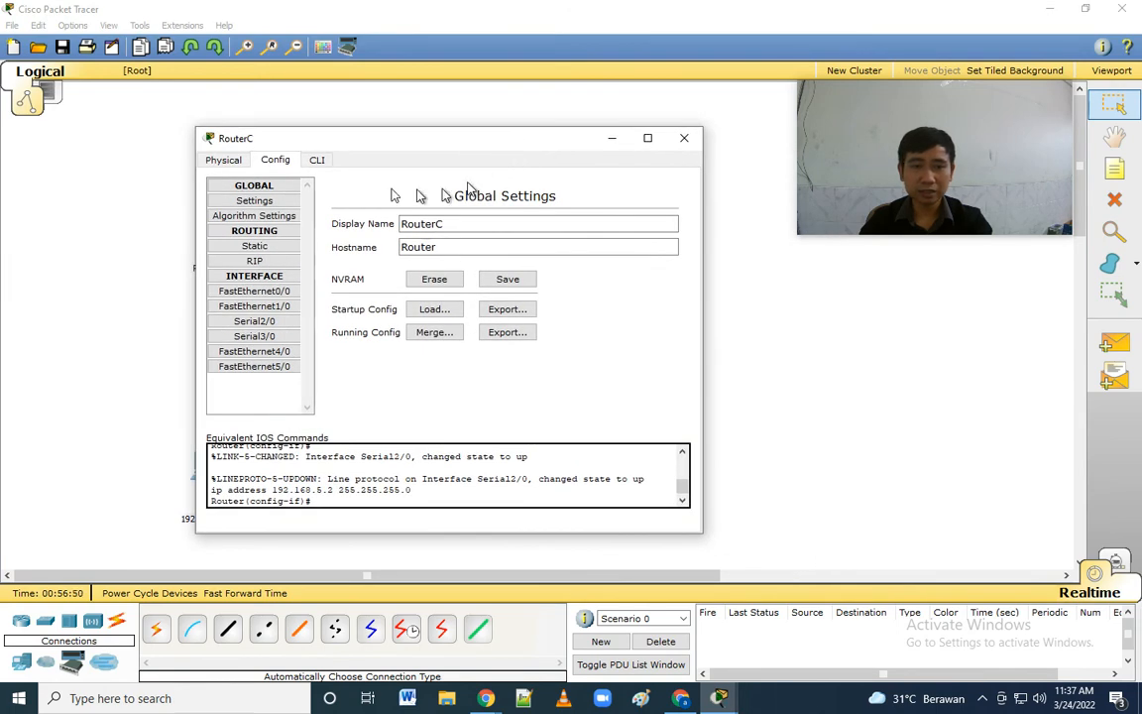
{"action": "left_click", "coordinate": [277, 264]}
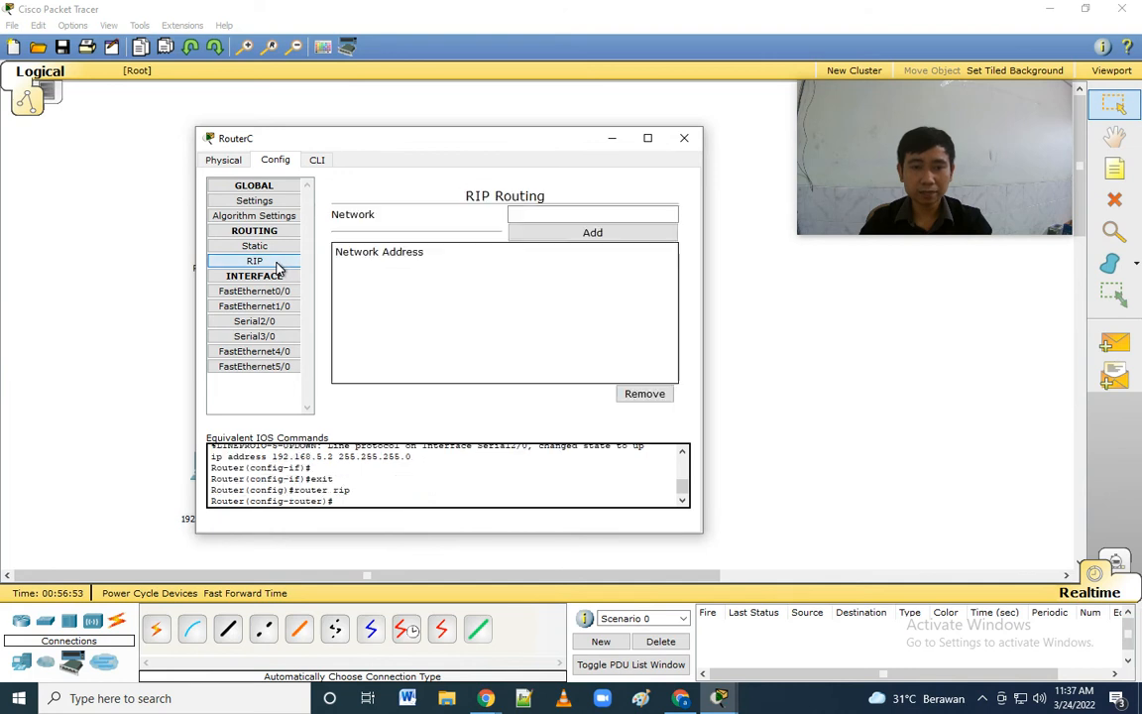
{"action": "left_click", "coordinate": [592, 211]}
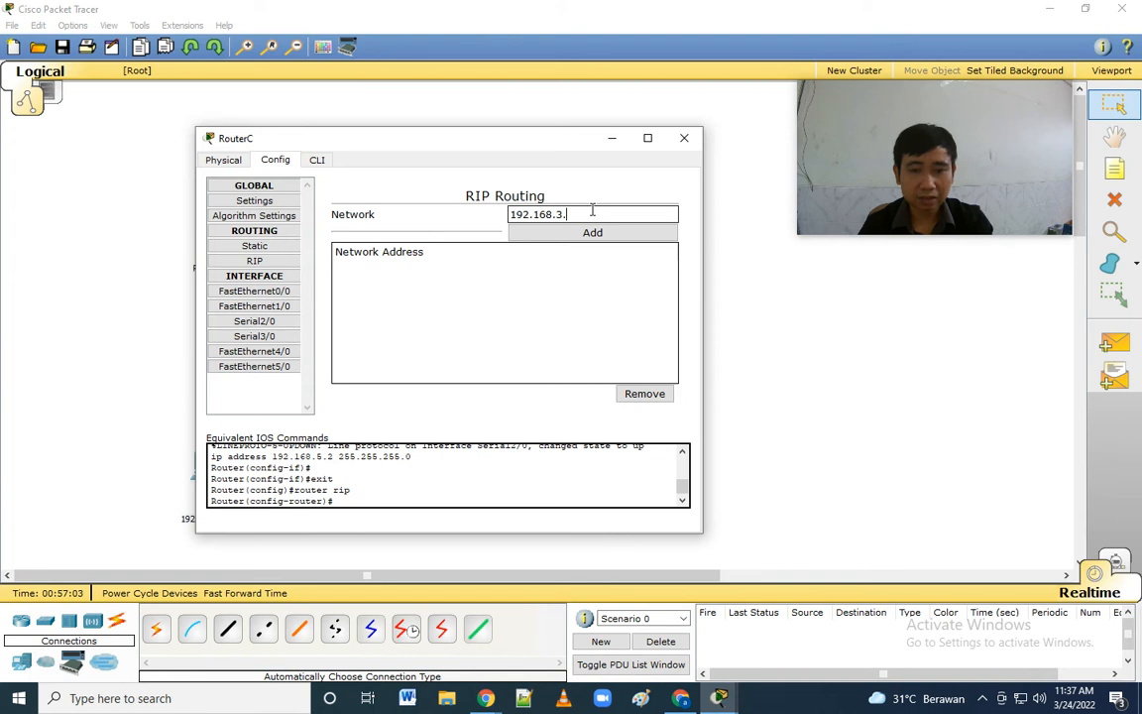
{"action": "type", "text": "192.168.3.0"}
{"action": "left_click", "coordinate": [593, 233]}
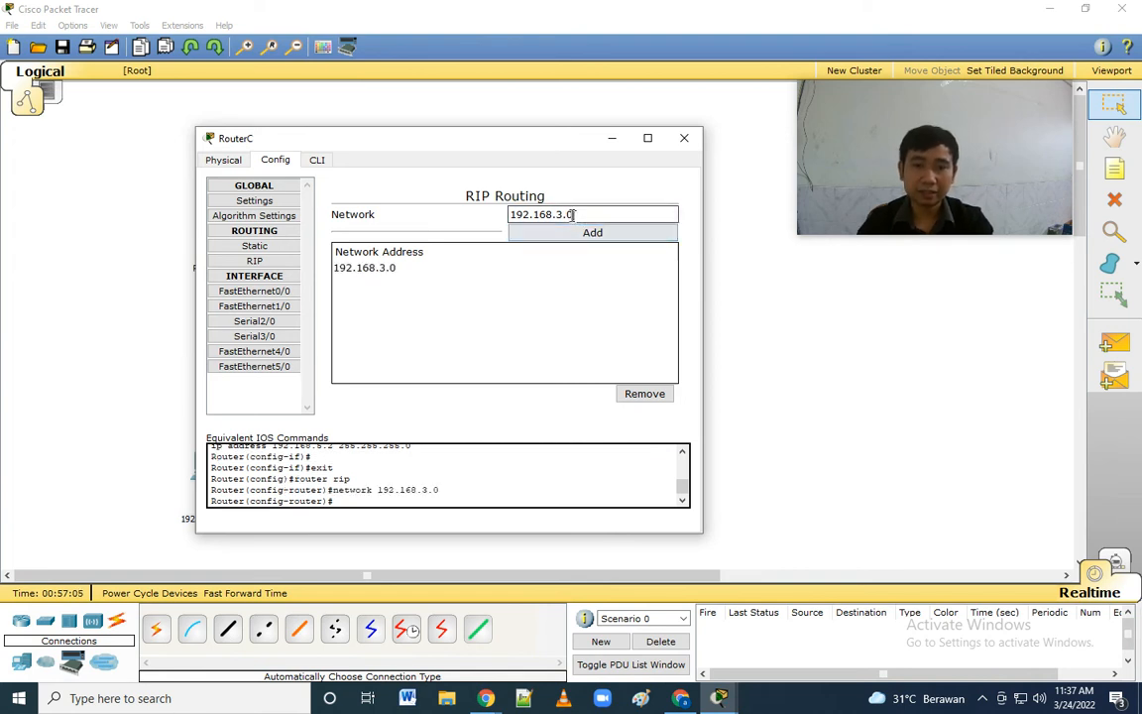
Add network 192.168.5.0 to RouterC's RIP routing and close its configuration window.
{"action": "left_click", "coordinate": [563, 214]}
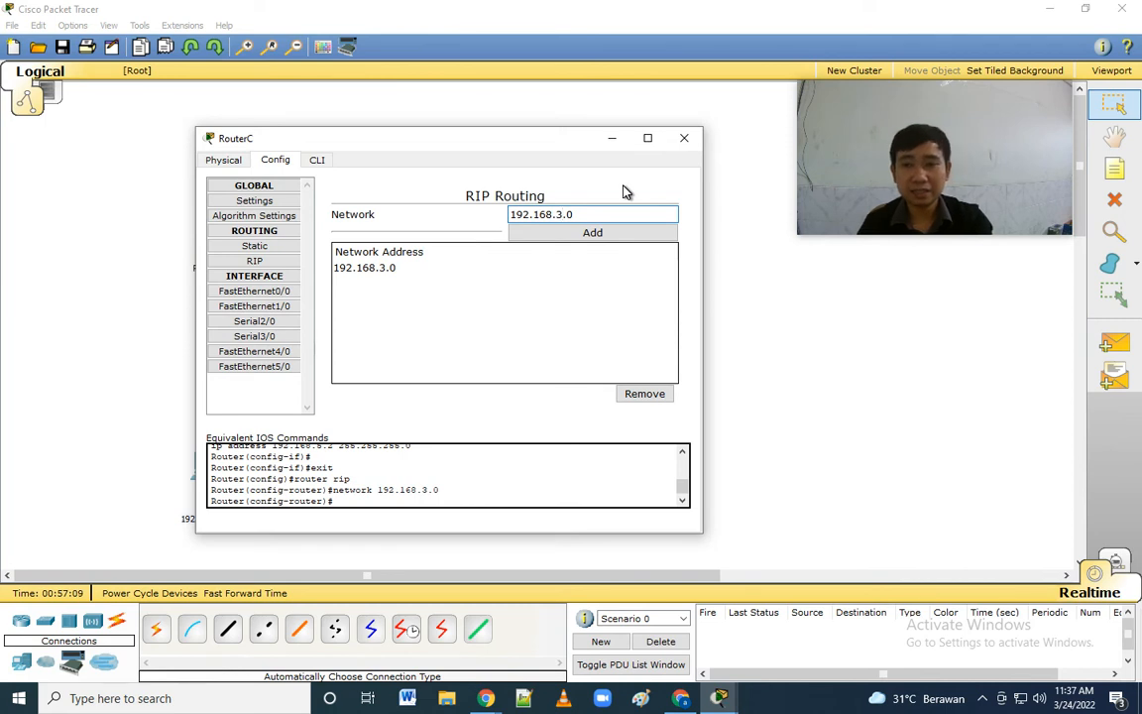
{"action": "type", "text": "5"}
{"action": "left_click", "coordinate": [603, 233]}
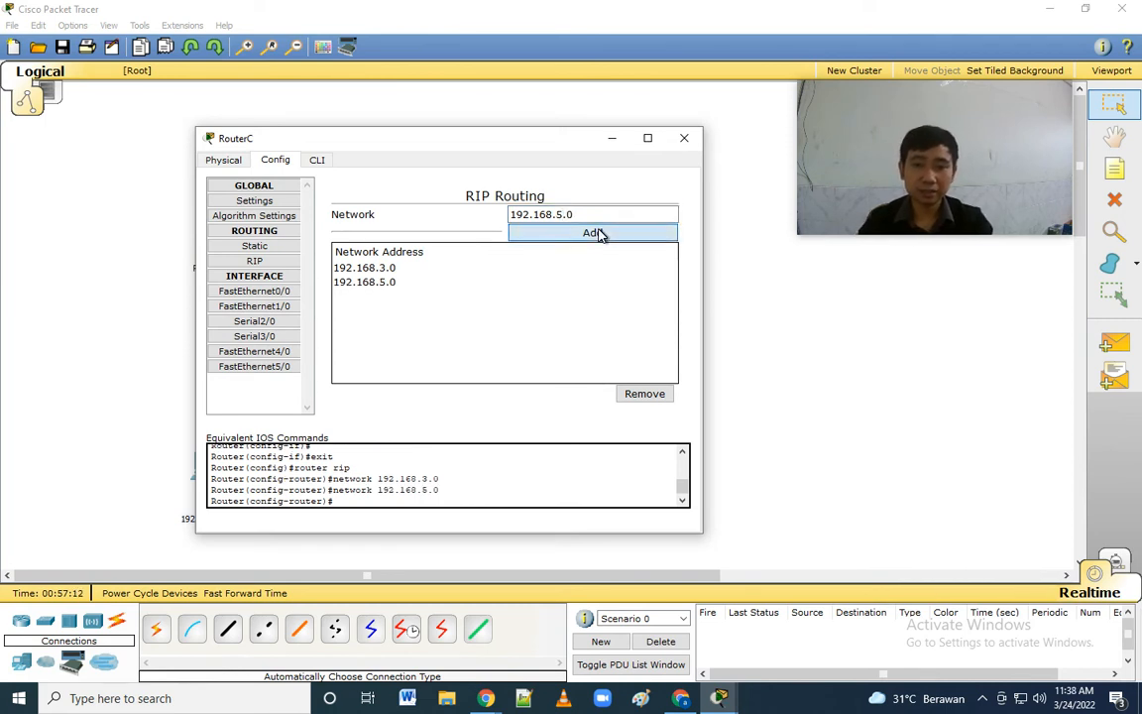
{"action": "left_click", "coordinate": [687, 136]}
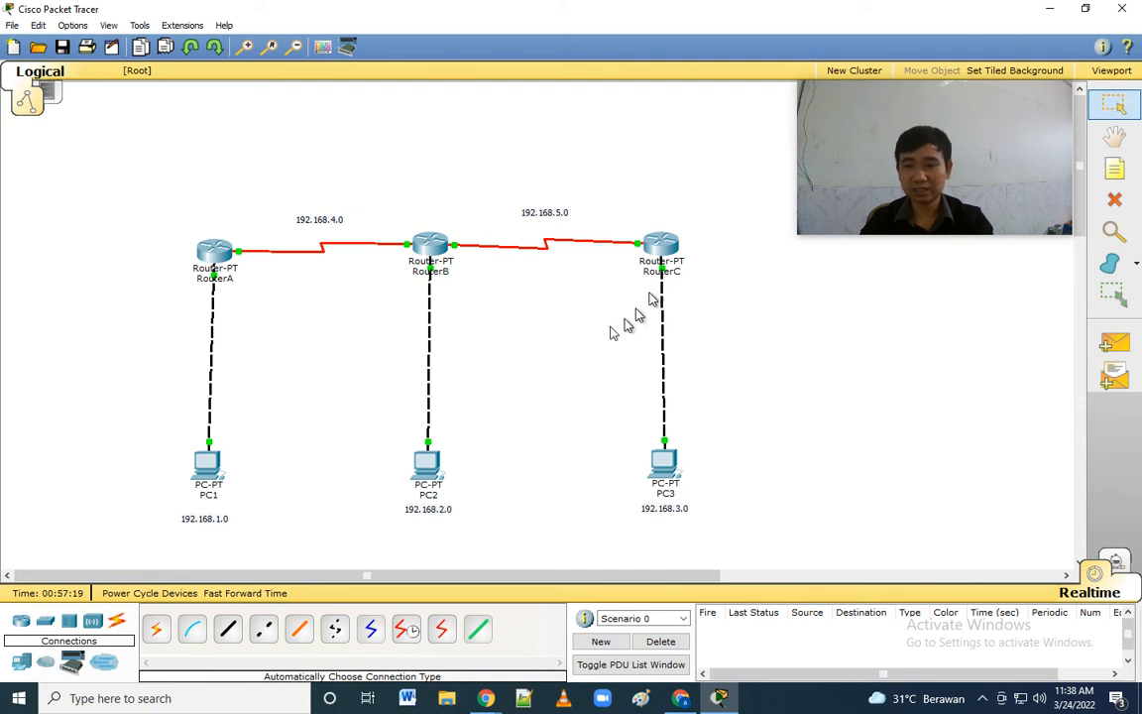
Send simple PDUs from PC3 to PC2, PC1 to PC2 and PC3 to PC1, and delete the PDU entries.
{"action": "left_click", "coordinate": [1114, 345]}
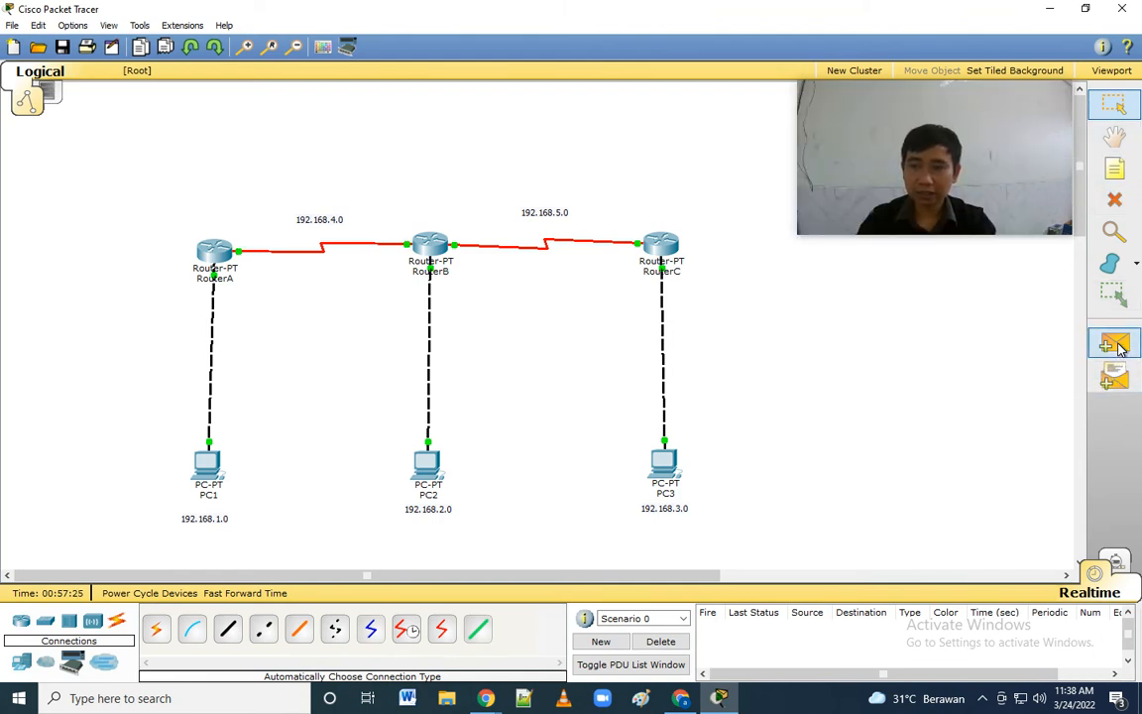
{"action": "left_click", "coordinate": [665, 468]}
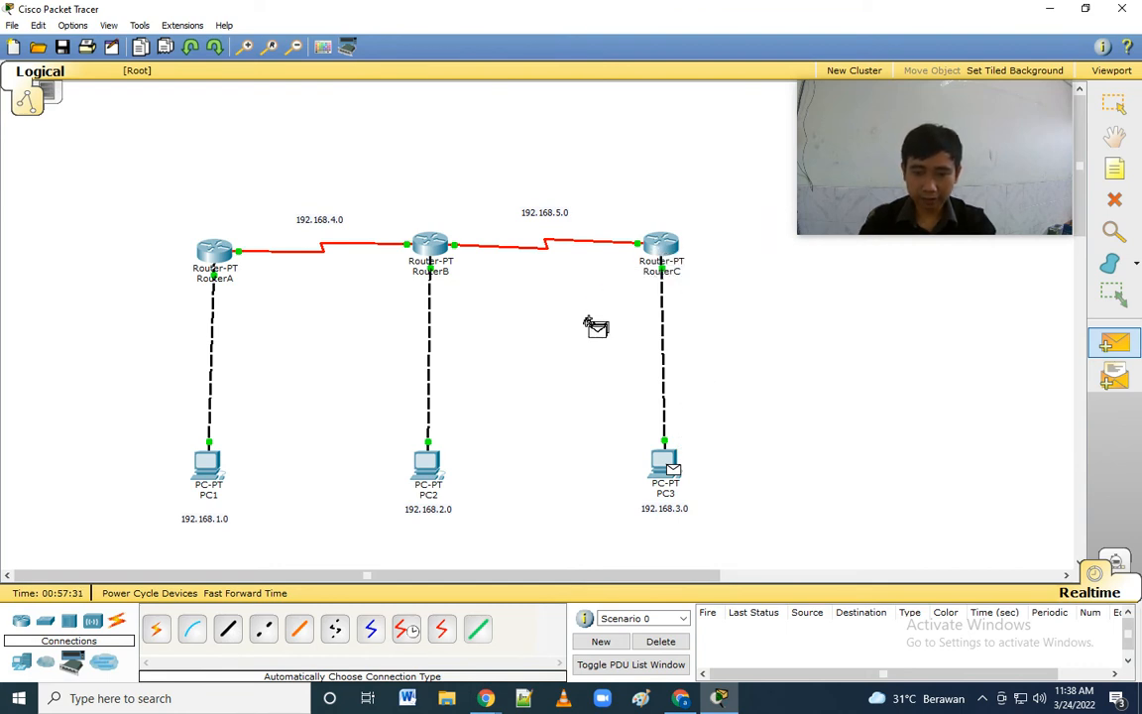
{"action": "left_click", "coordinate": [427, 470]}
{"action": "left_click", "coordinate": [1114, 342]}
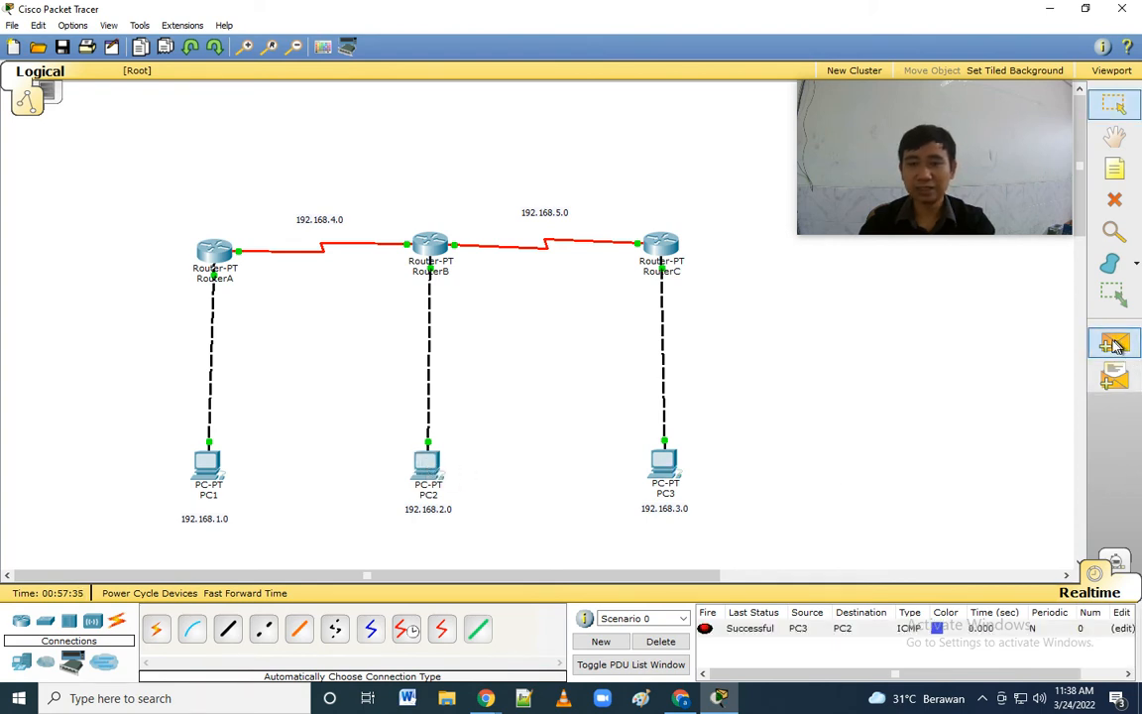
{"action": "left_click", "coordinate": [204, 464]}
{"action": "left_click", "coordinate": [427, 466]}
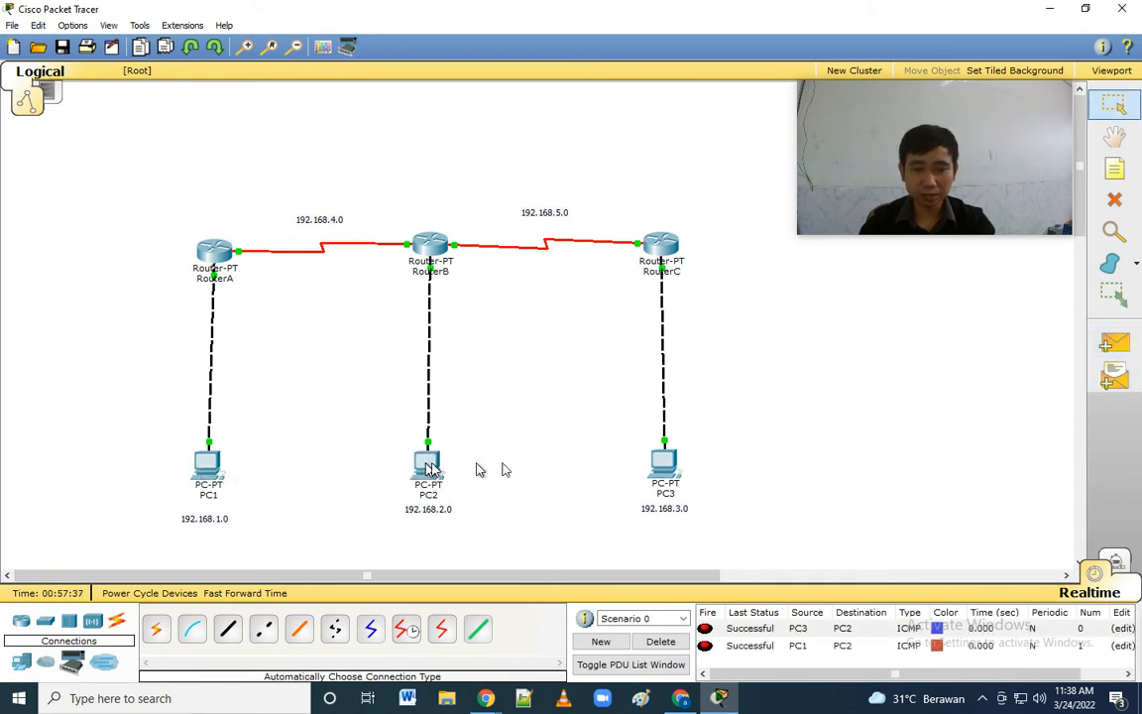
{"action": "left_click", "coordinate": [1114, 343]}
{"action": "left_click", "coordinate": [662, 464]}
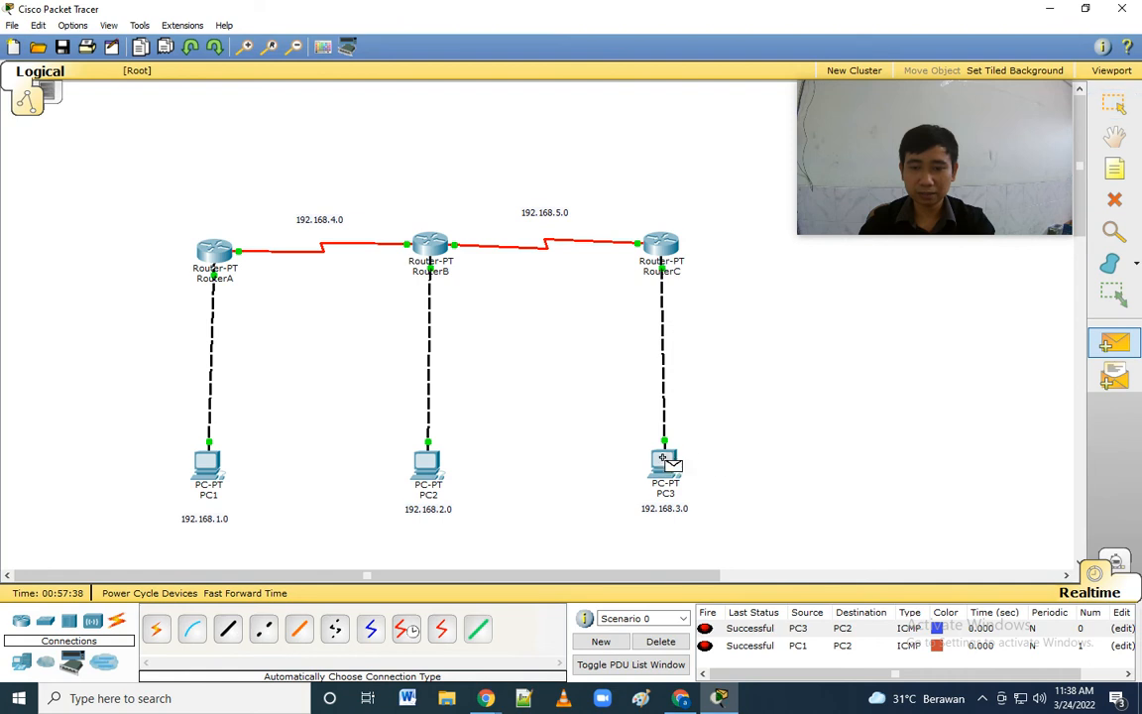
{"action": "left_click", "coordinate": [206, 466]}
{"action": "left_click", "coordinate": [660, 642]}
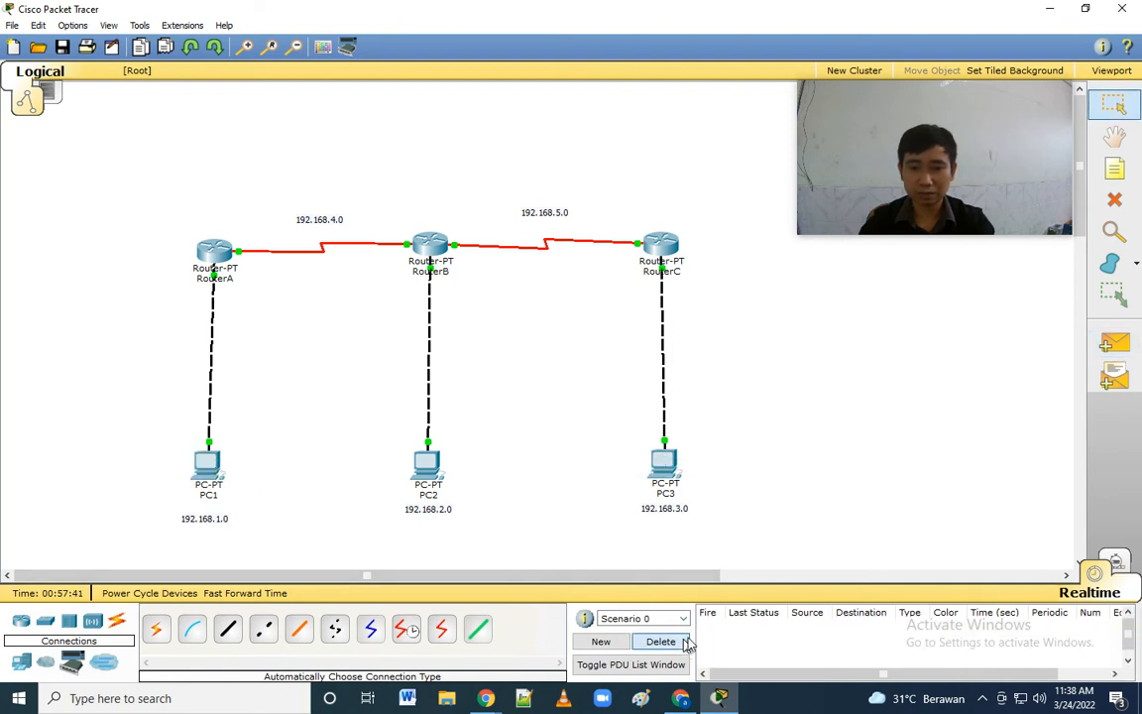
Test the connections from PC1 to RouterB and from PC3 to RouterA with simple PDUs, and delete the PDU entries.
{"action": "left_click", "coordinate": [1114, 342]}
{"action": "left_click", "coordinate": [206, 464]}
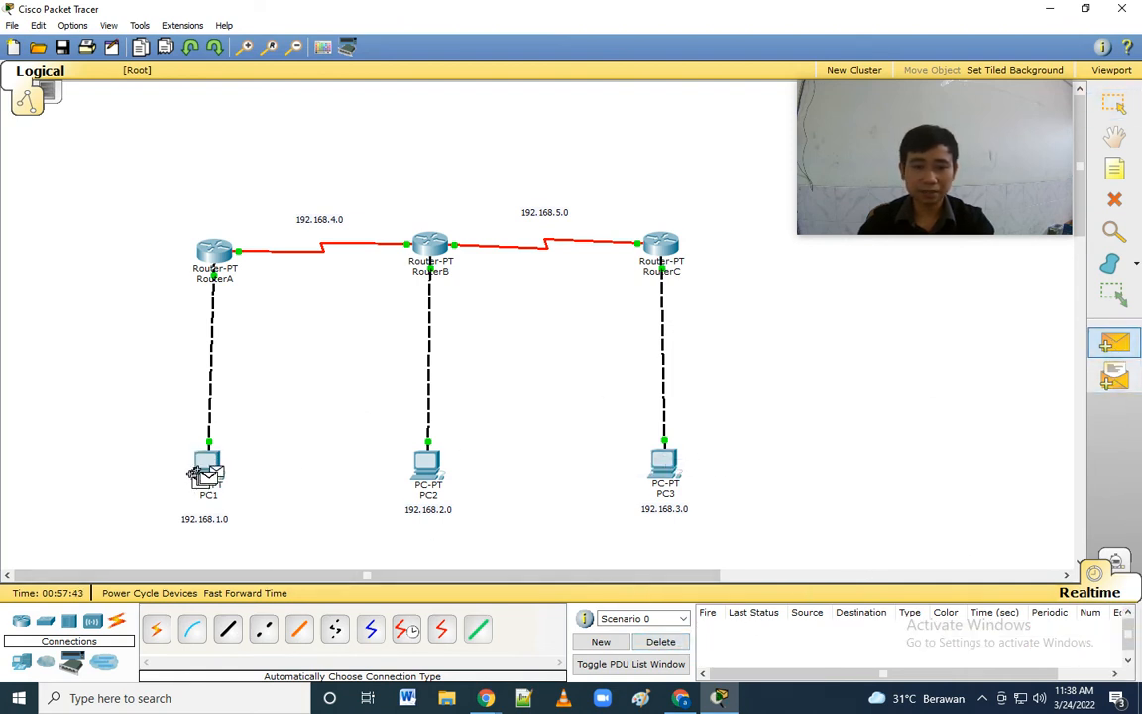
{"action": "left_click", "coordinate": [429, 248]}
{"action": "left_click", "coordinate": [1114, 342]}
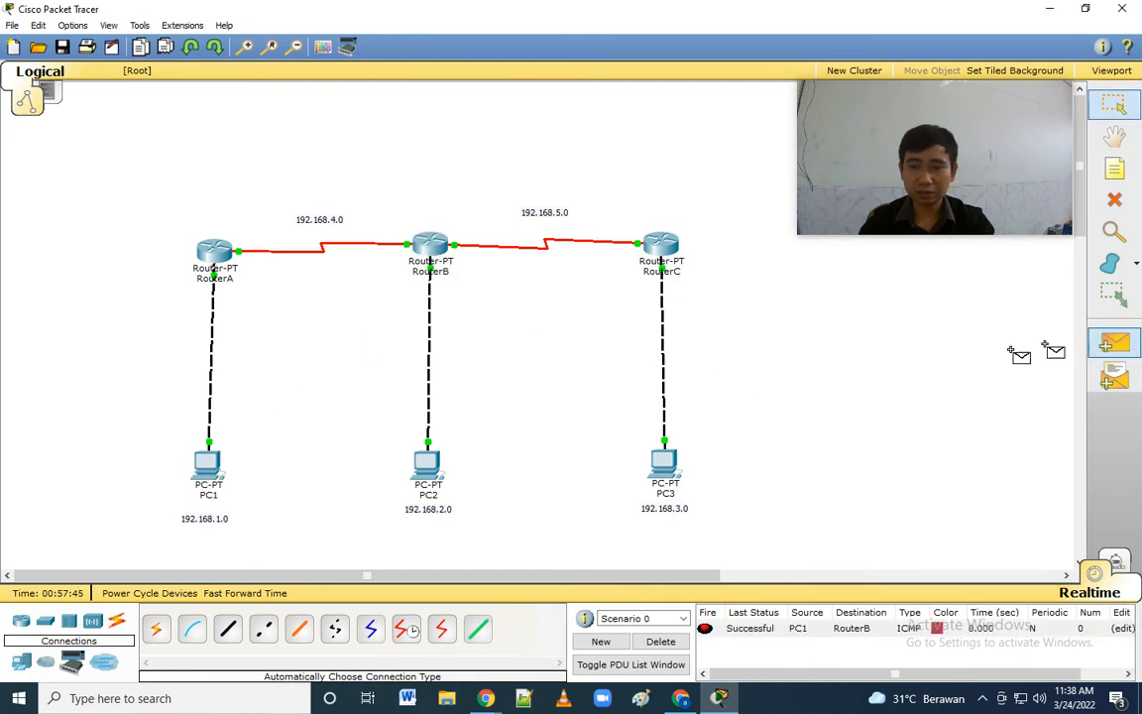
{"action": "left_click", "coordinate": [665, 461]}
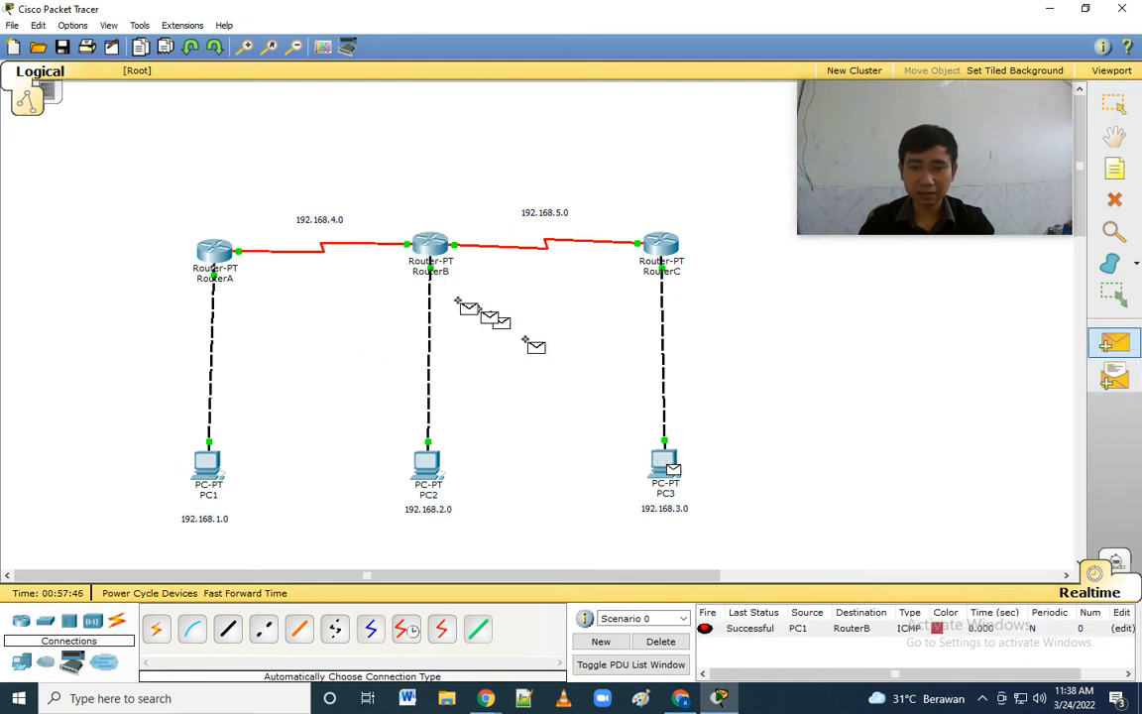
{"action": "left_click", "coordinate": [216, 253]}
{"action": "left_click", "coordinate": [658, 642]}
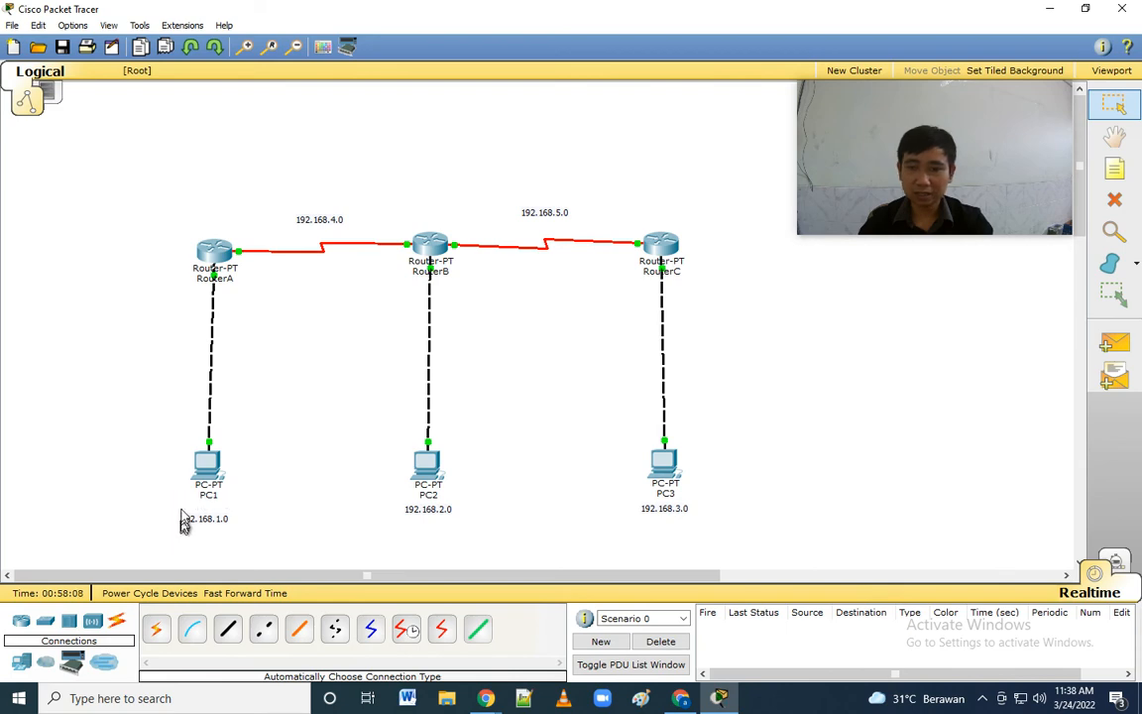
Review PC1's IP configuration, close its window, and check the address summaries of PC1 and PC2.
{"action": "left_click", "coordinate": [203, 458]}
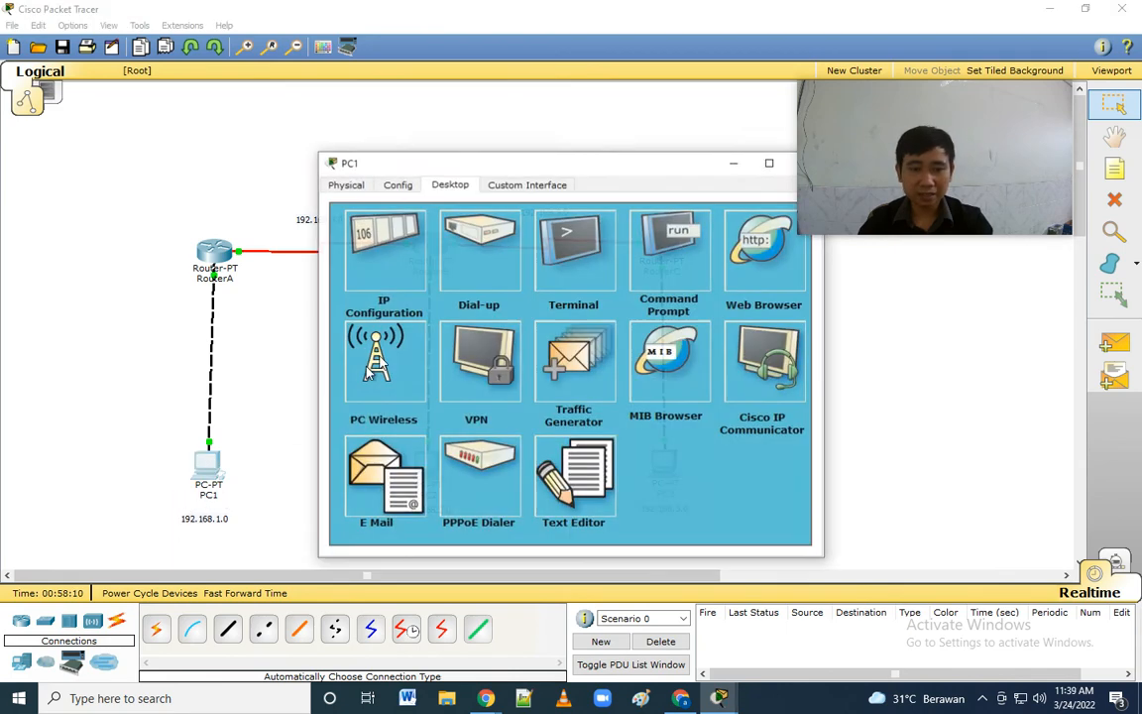
{"action": "left_click", "coordinate": [365, 236]}
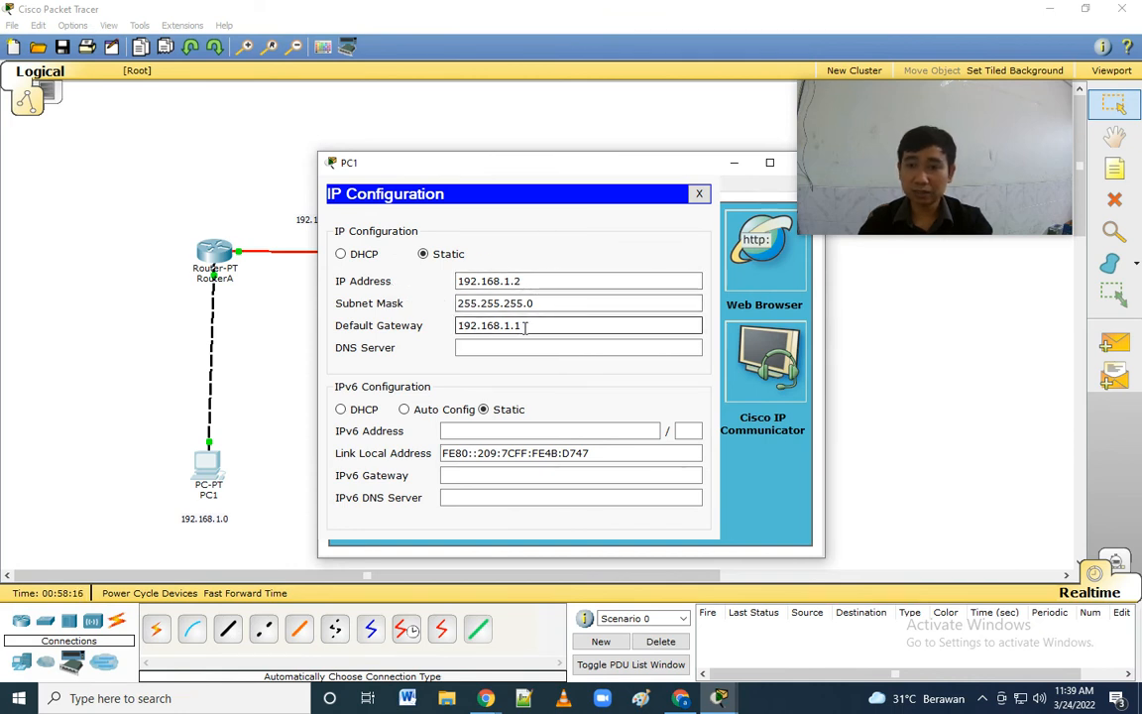
{"action": "left_click_drag", "start_coordinate": [642, 164], "coordinate": [620, 146]}
{"action": "left_click", "coordinate": [670, 147]}
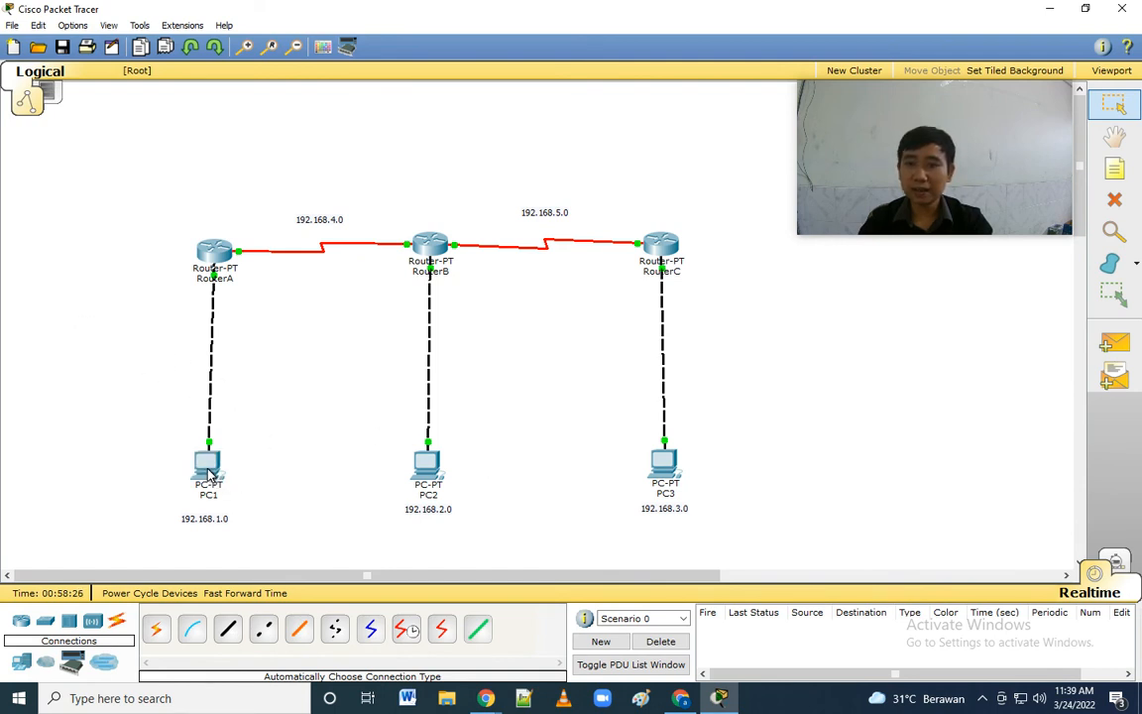
{"action": "mouse_move", "coordinate": [205, 474]}
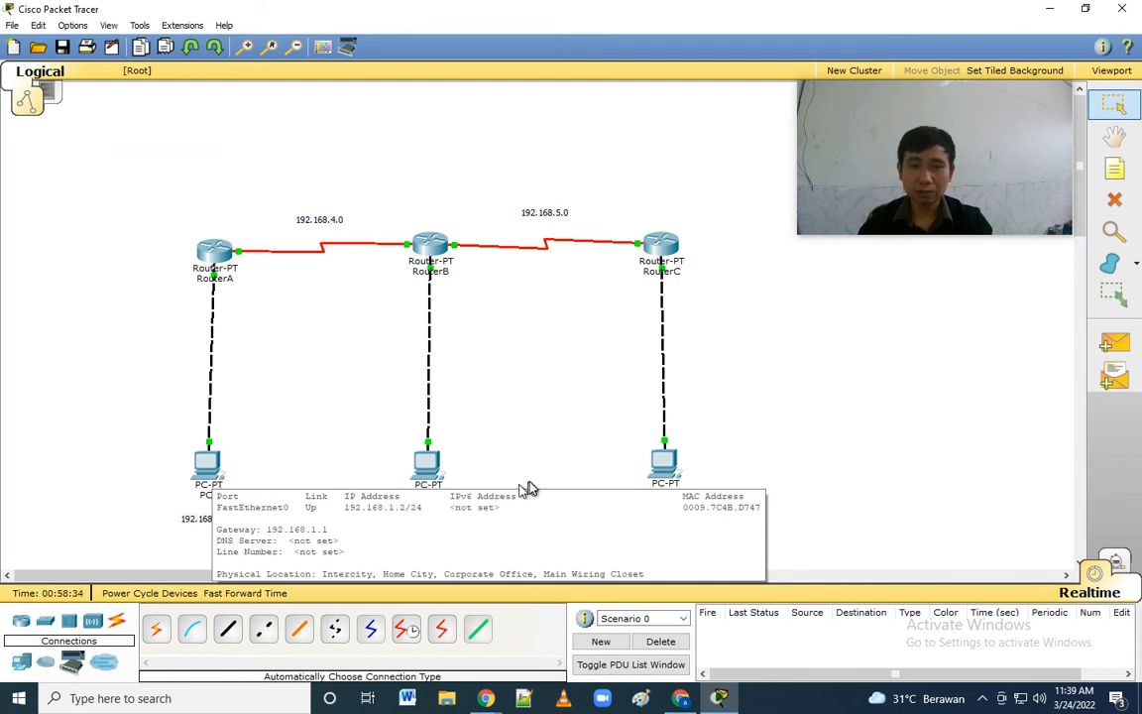
{"action": "mouse_move", "coordinate": [436, 483]}
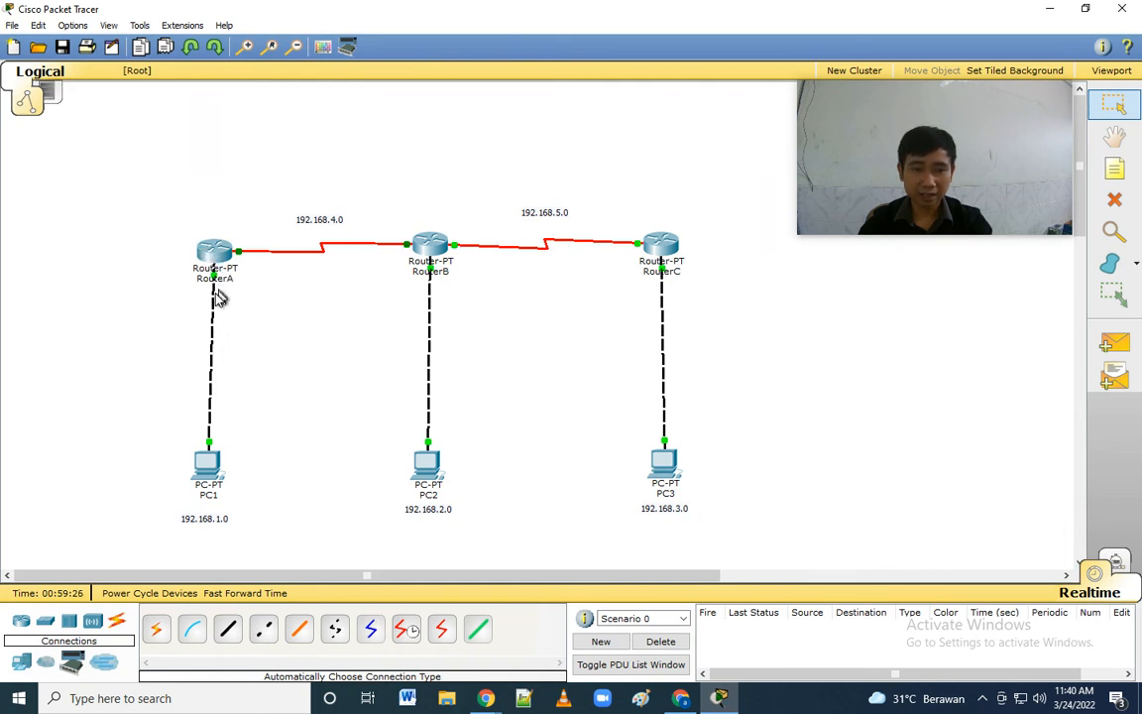
Review the IP address of RouterA's FastEthernet0/0 interface and close the router's configuration window.
{"action": "left_click", "coordinate": [213, 260]}
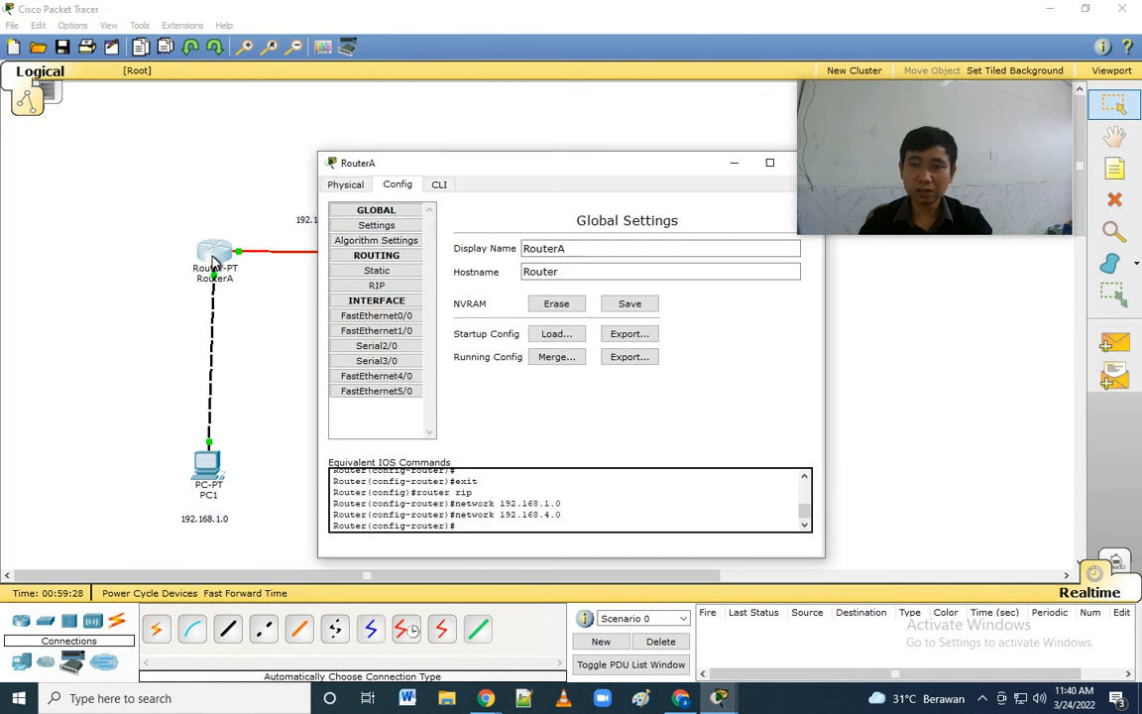
{"action": "left_click", "coordinate": [389, 317]}
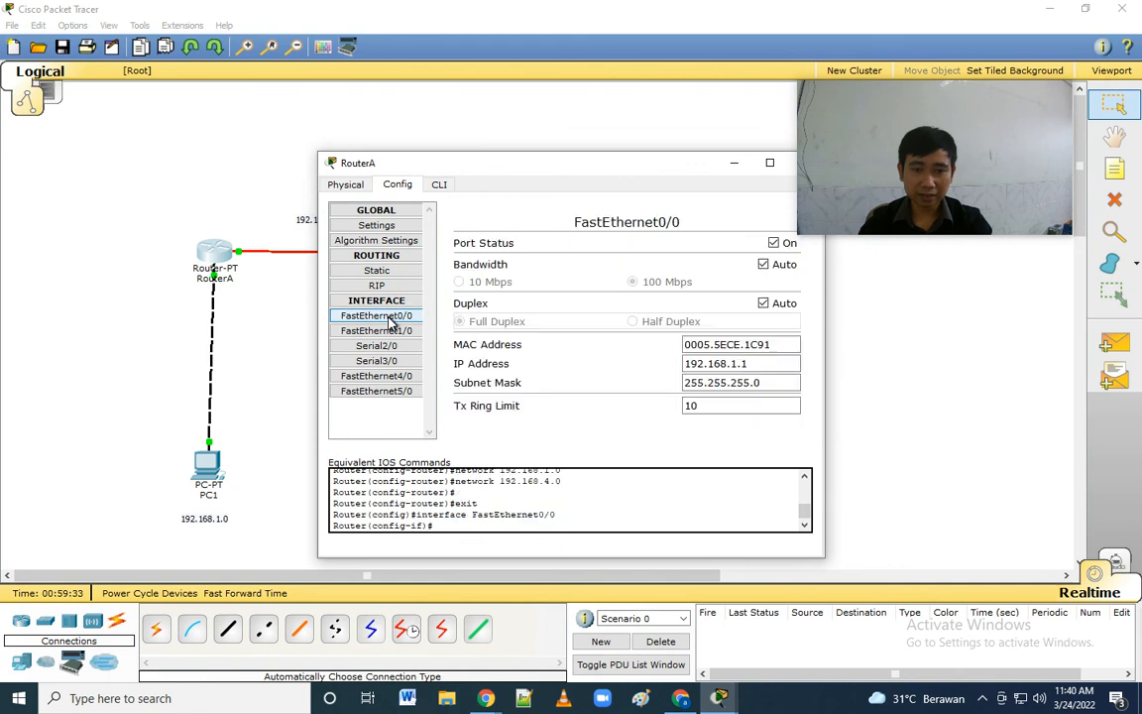
{"action": "left_click", "coordinate": [741, 363]}
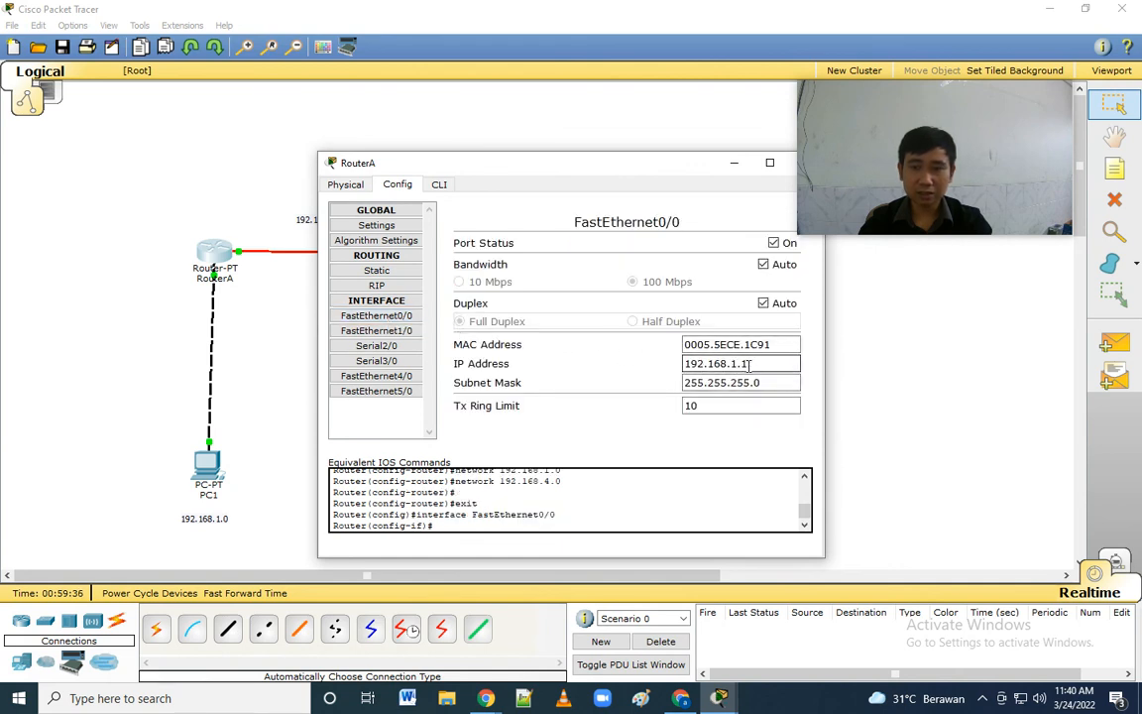
{"action": "left_click_drag", "start_coordinate": [642, 166], "coordinate": [455, 163]}
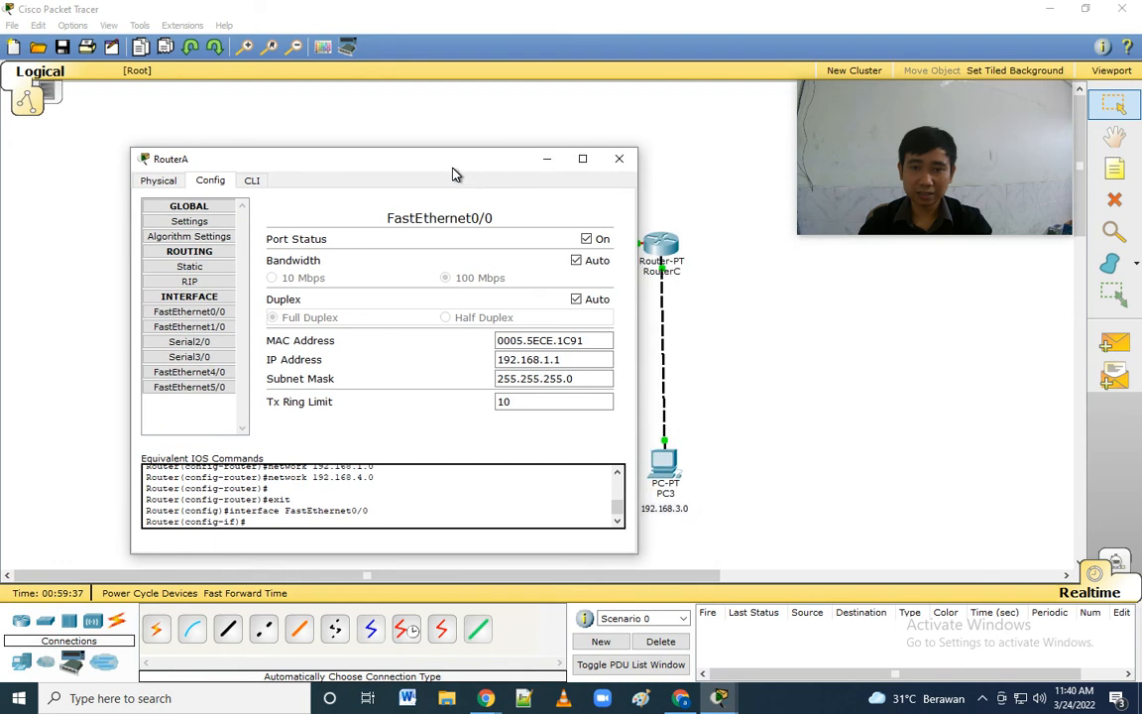
{"action": "left_click", "coordinate": [619, 162]}
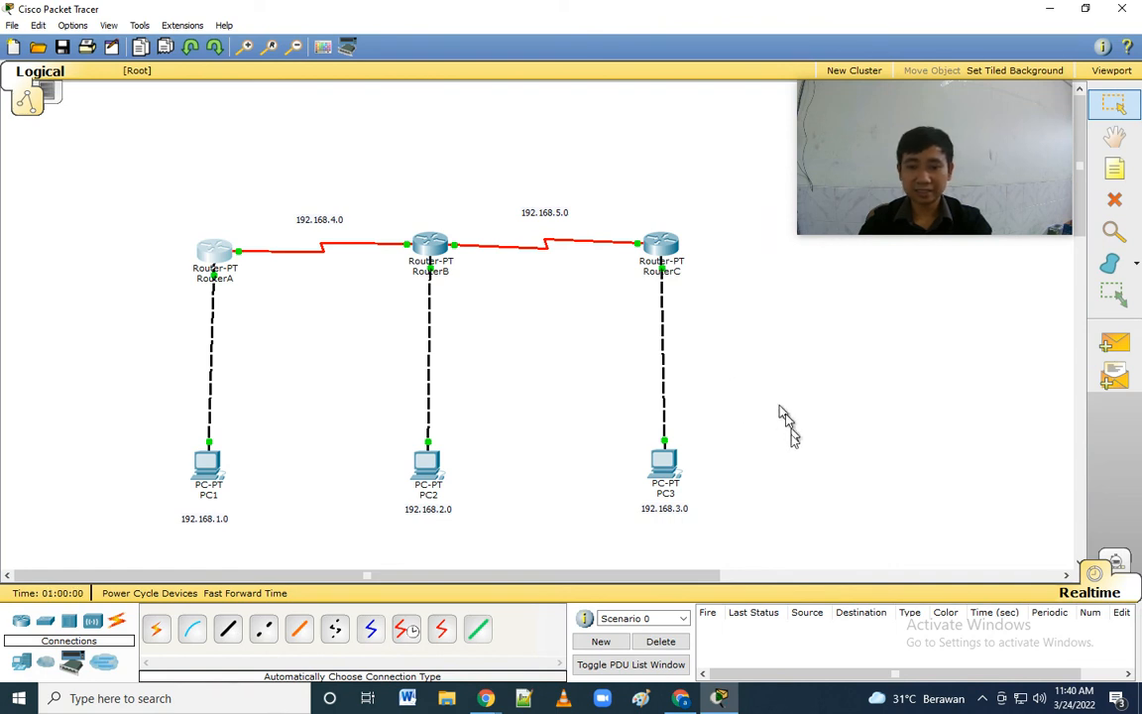
{"action": "mouse_move", "coordinate": [487, 700]}
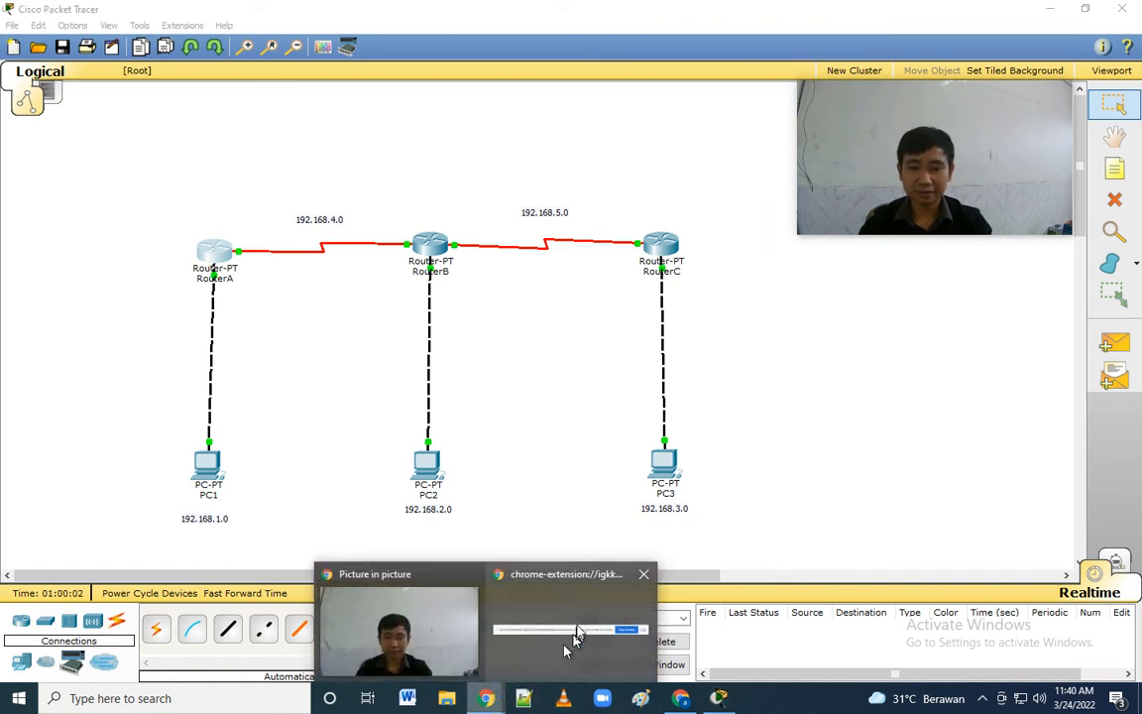